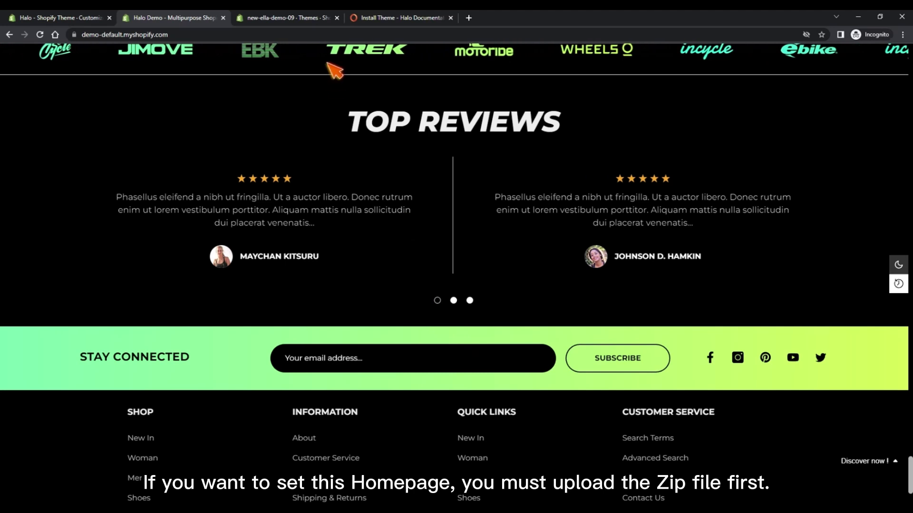
# - In the Shopify admin, upload halo-1-4-0-sections-ready.zip from Downloads to the theme library
pyautogui.click(303, 23)
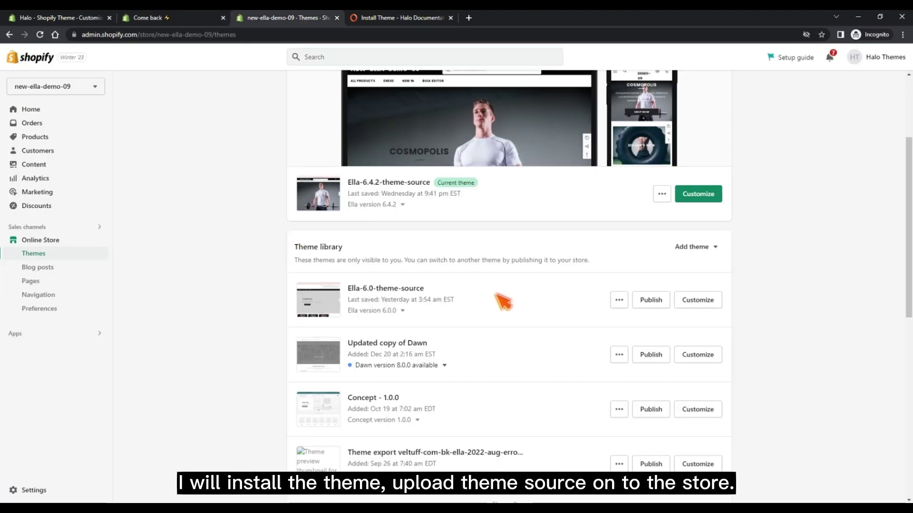
pyautogui.click(693, 254)
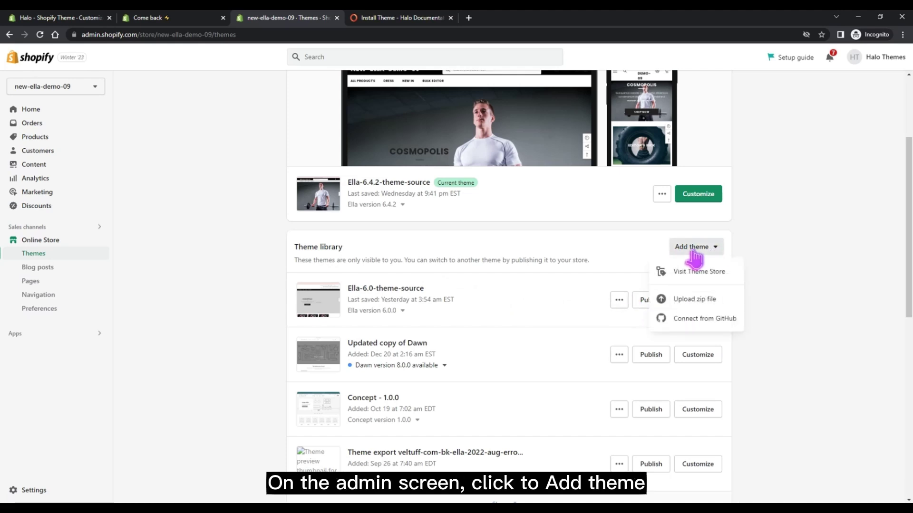
pyautogui.click(714, 305)
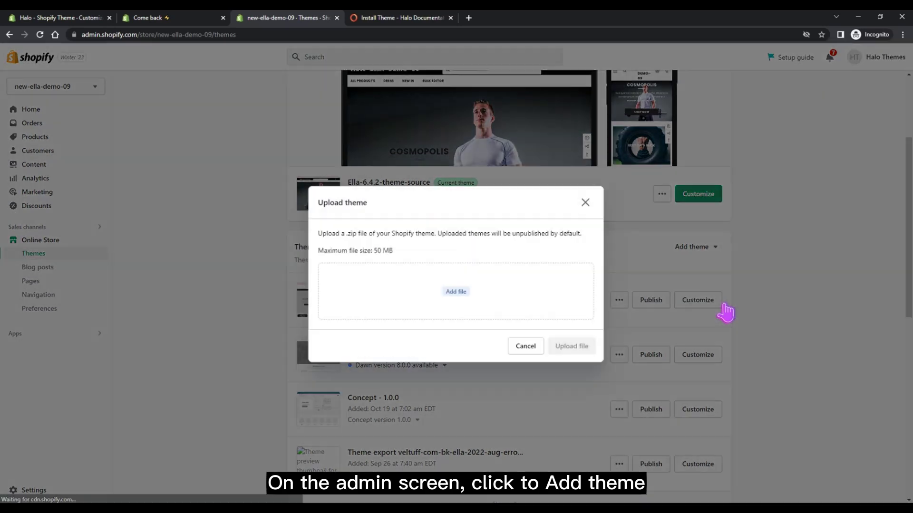
pyautogui.click(456, 300)
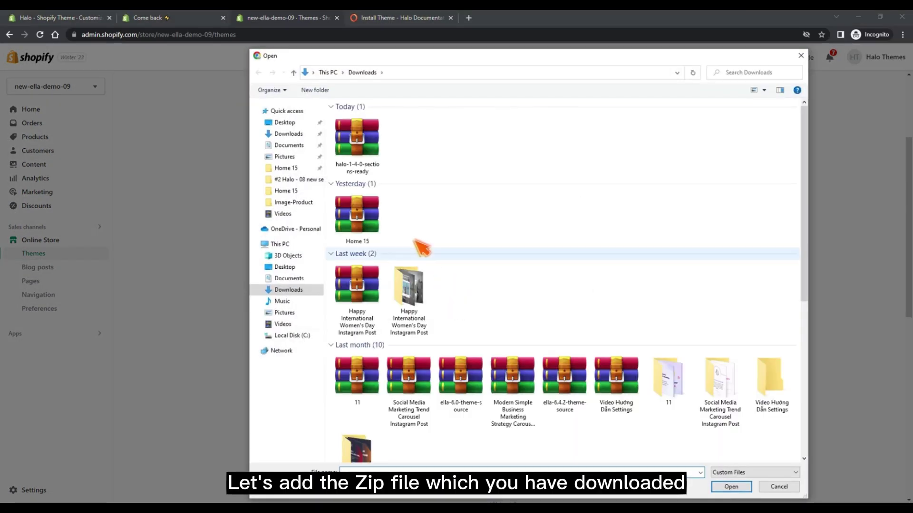
pyautogui.click(373, 160)
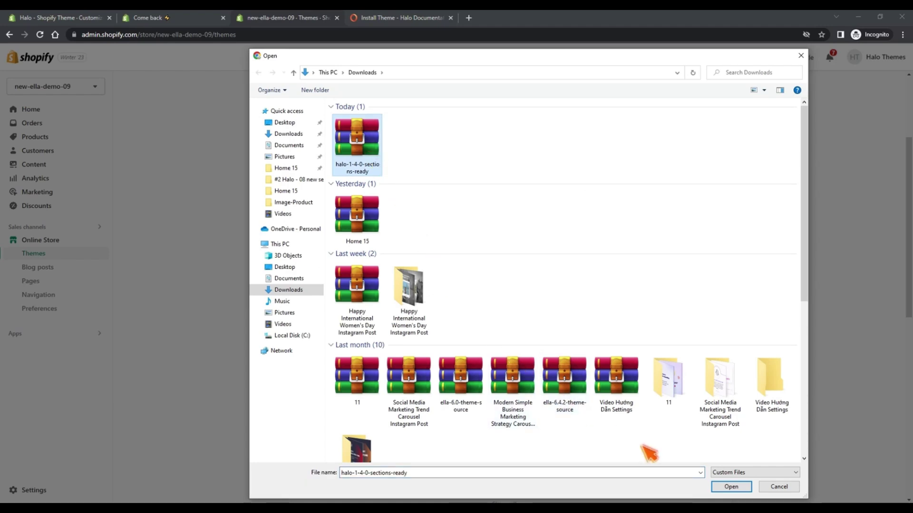
pyautogui.click(727, 488)
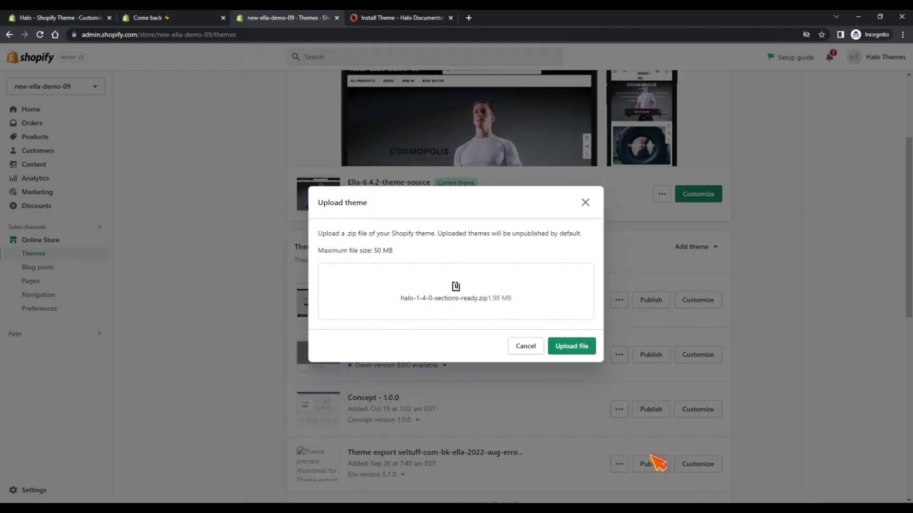
pyautogui.click(577, 351)
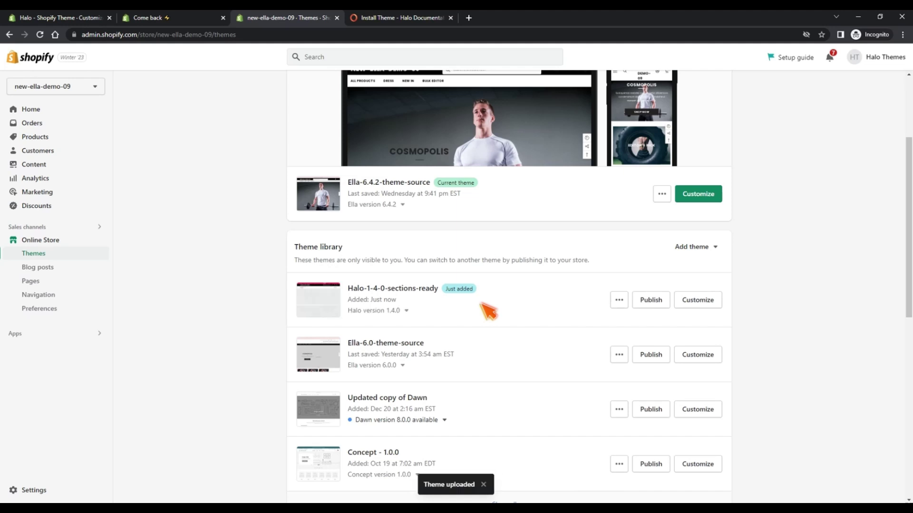
# - Preview the Halo-1-4-0-sections-ready theme's storefront, look through its home page, and close the preview
pyautogui.click(618, 300)
pyautogui.click(597, 327)
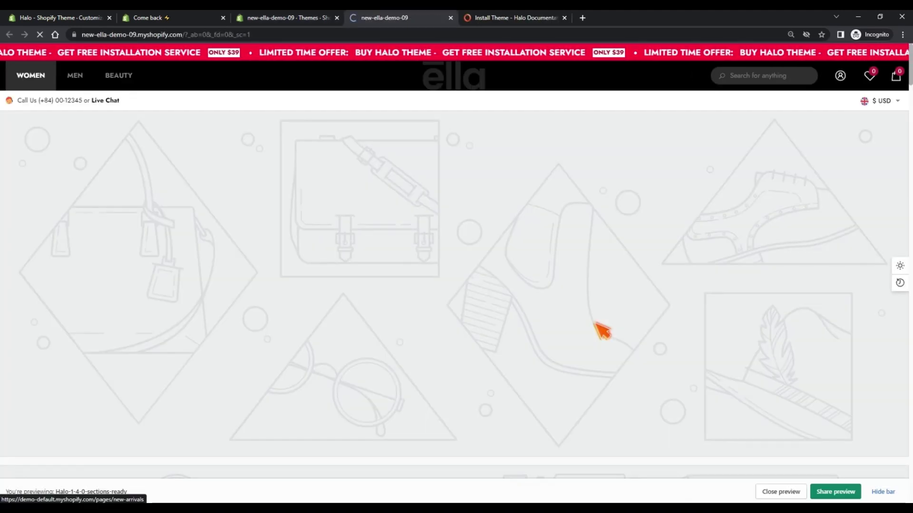
pyautogui.scroll(-10, 602, 330)
pyautogui.scroll(-5, 596, 336)
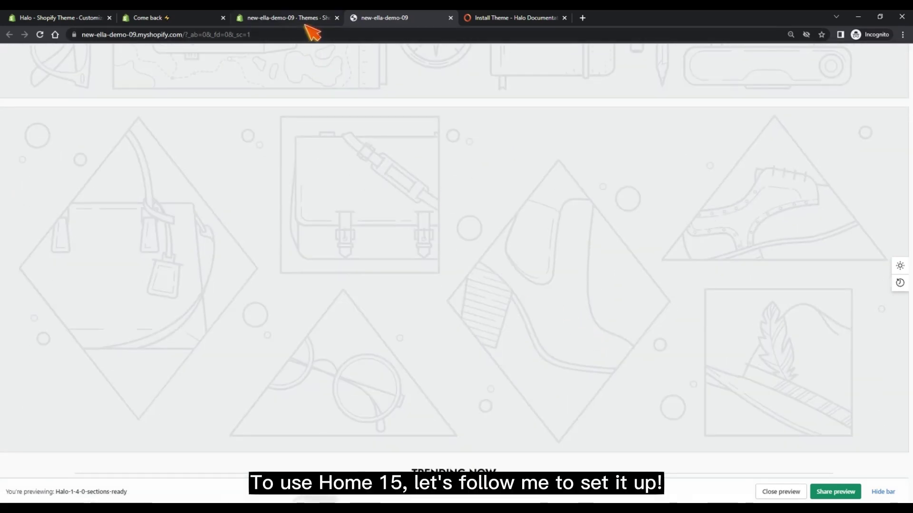
pyautogui.click(451, 17)
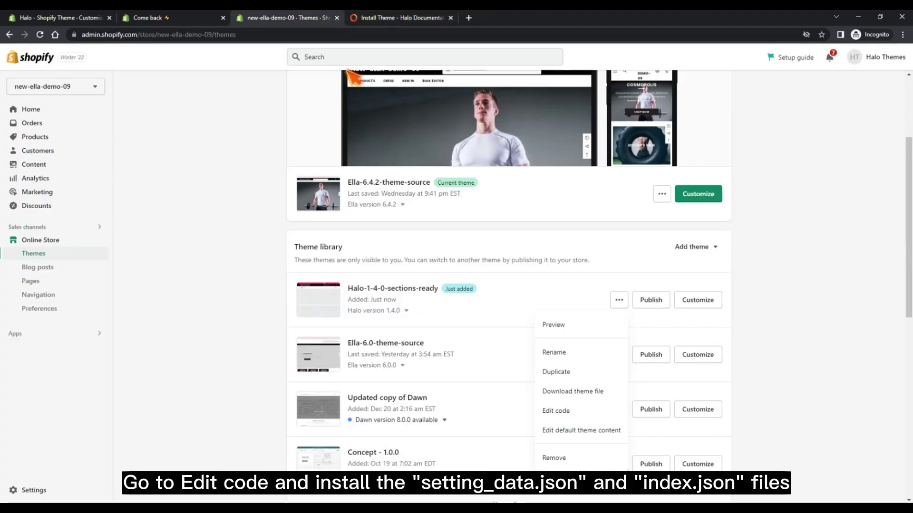
# - Switch to the Halo documentation's Install Theme page and examine the Home 15 entries in the home page and theme settings preset tables
pyautogui.click(618, 304)
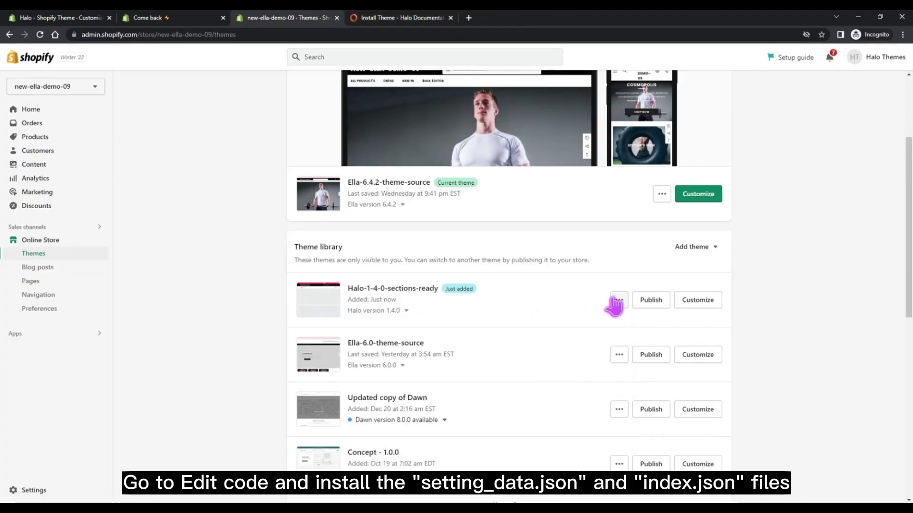
pyautogui.click(397, 21)
pyautogui.scroll(-10, 458, 173)
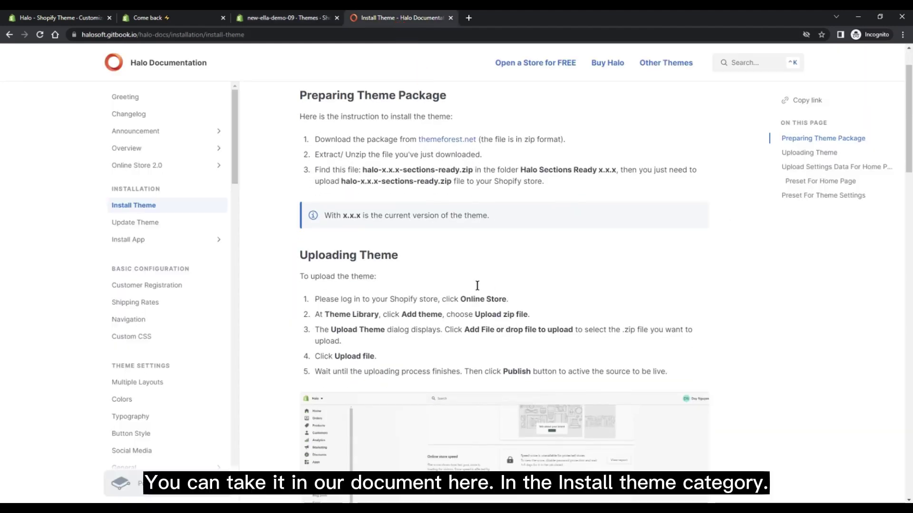
pyautogui.scroll(-10, 483, 295)
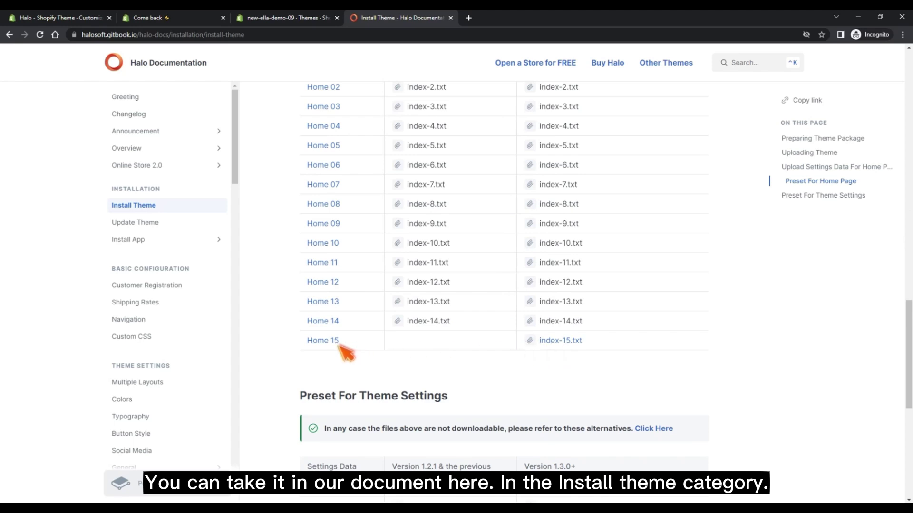
pyautogui.scroll(-5, 523, 366)
pyautogui.scroll(-2, 523, 366)
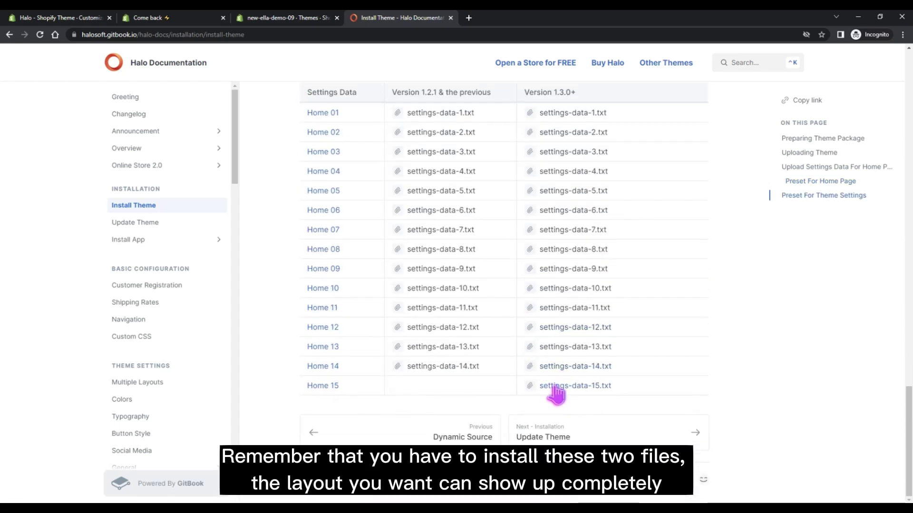
# - Return to the Shopify admin and open settings_data.json in the code editor for the Halo-1-4-0-sections-ready theme
pyautogui.click(308, 16)
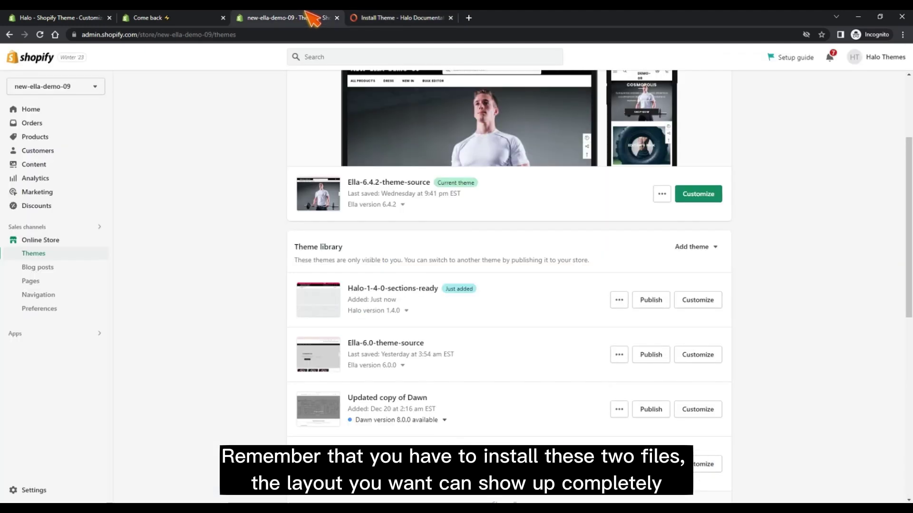
pyautogui.click(618, 304)
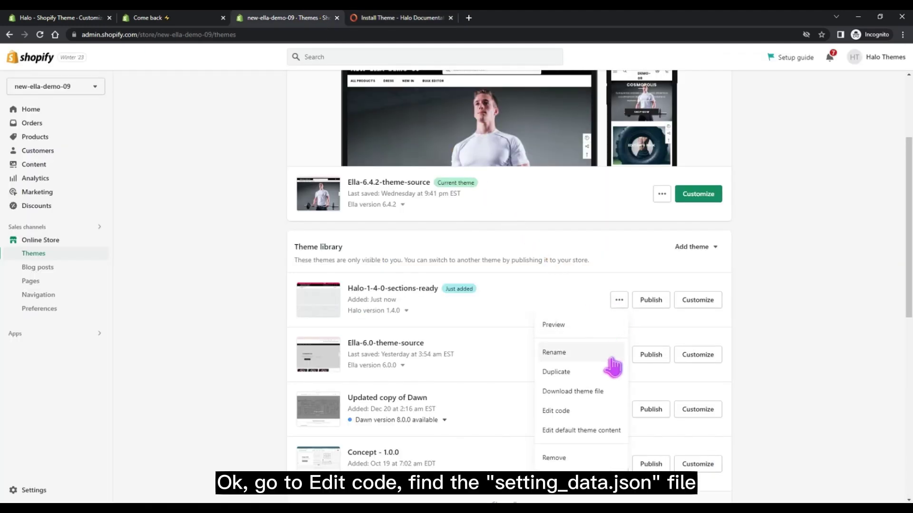
pyautogui.keyDown('ctrl'); pyautogui.click(582, 419); pyautogui.keyUp('ctrl')
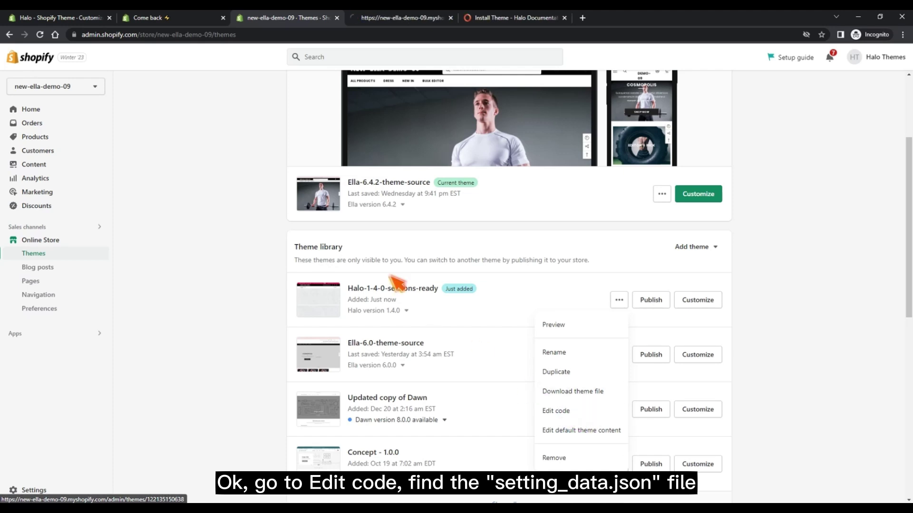
pyautogui.click(387, 19)
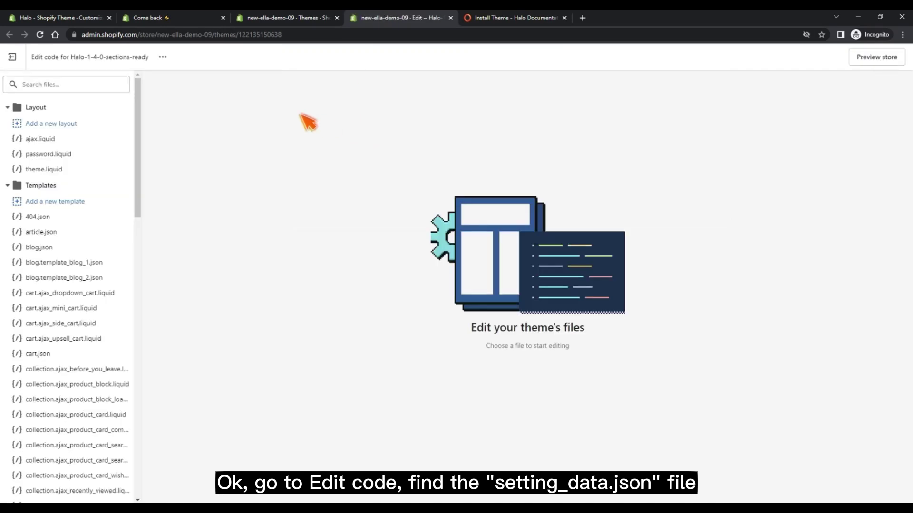
pyautogui.click(85, 86)
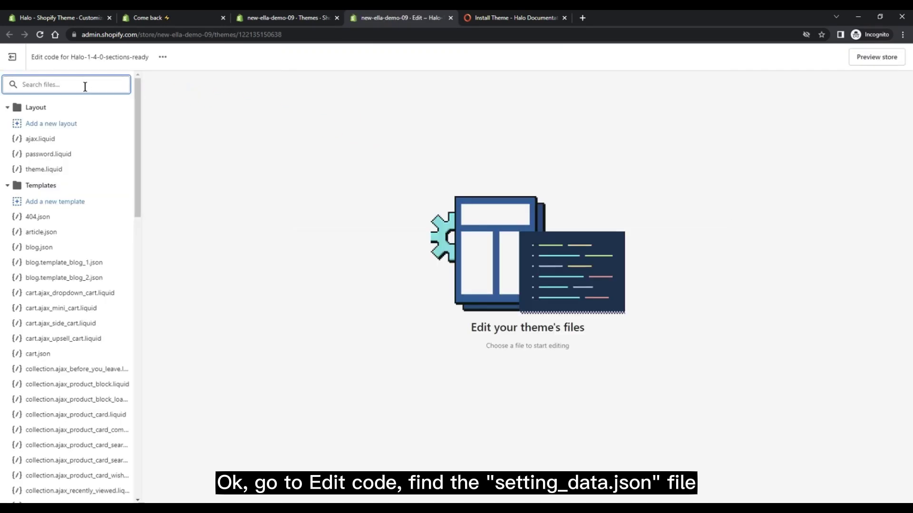
pyautogui.write('setting')
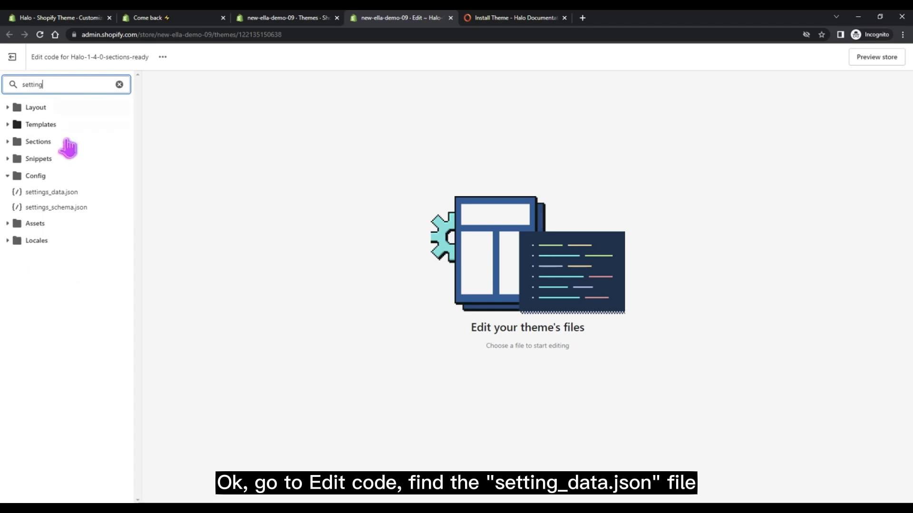
pyautogui.click(91, 195)
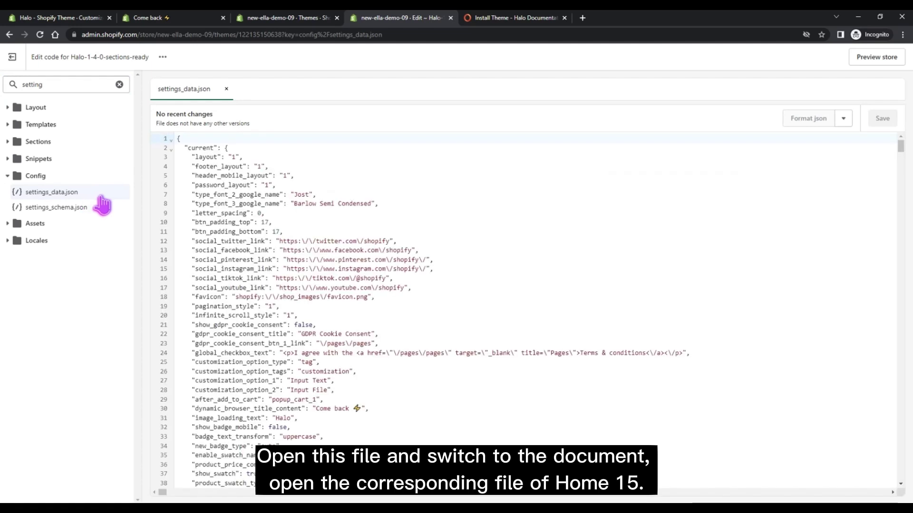
# - Open the Home 15 preset settings-data-15.txt from the Halo documentation and copy its entire code
pyautogui.click(489, 19)
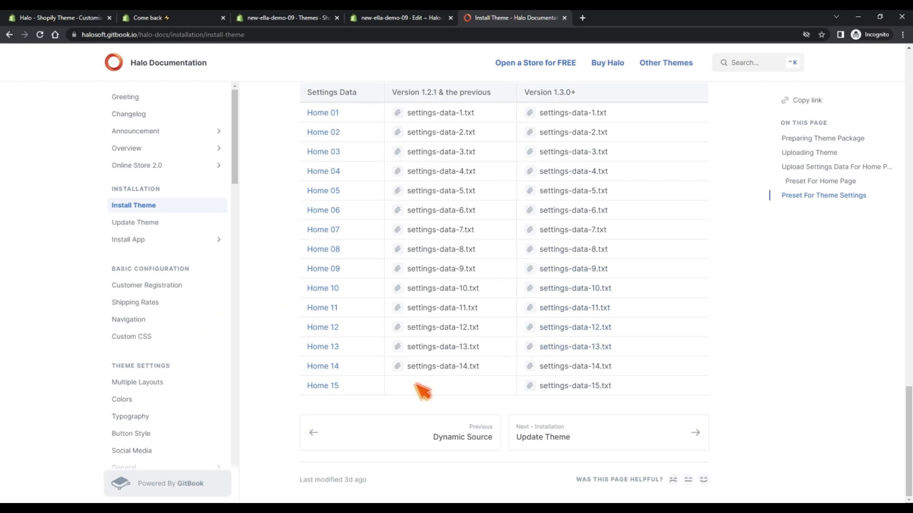
pyautogui.click(575, 386)
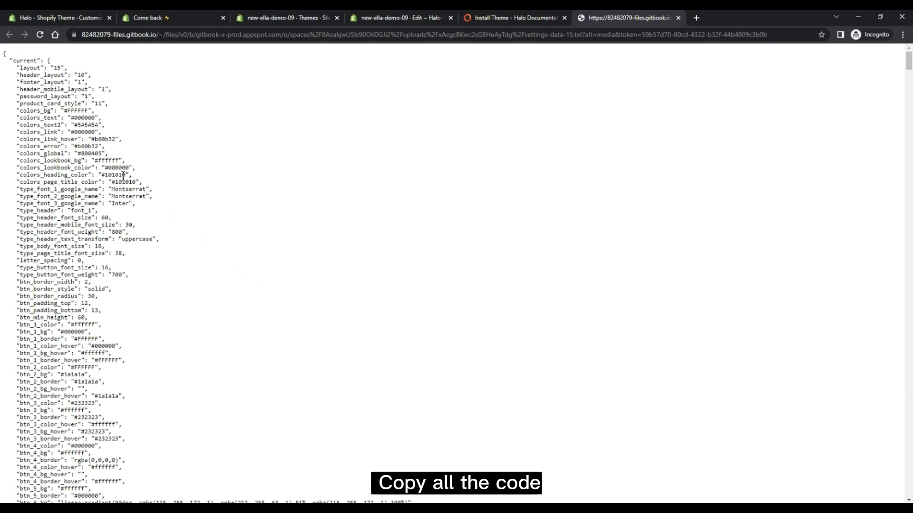
pyautogui.hotkey('ctrl', 'a')
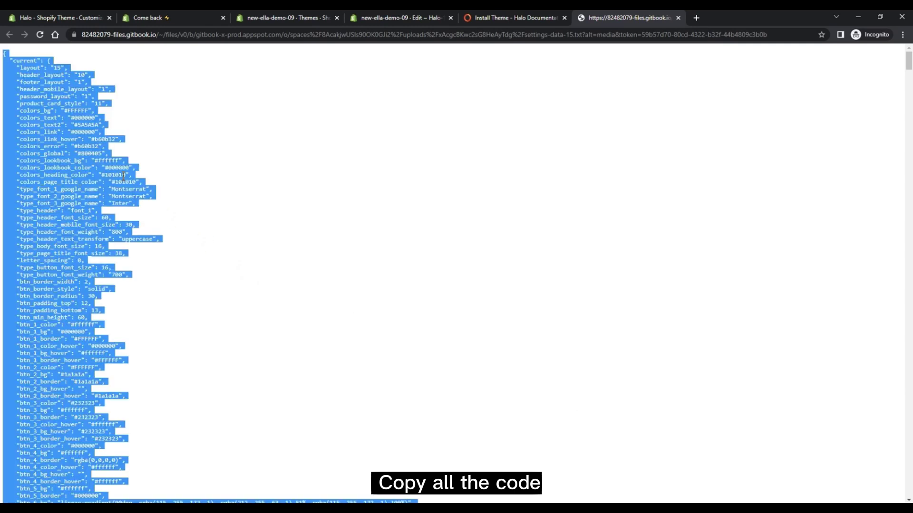
pyautogui.rightClick(120, 178)
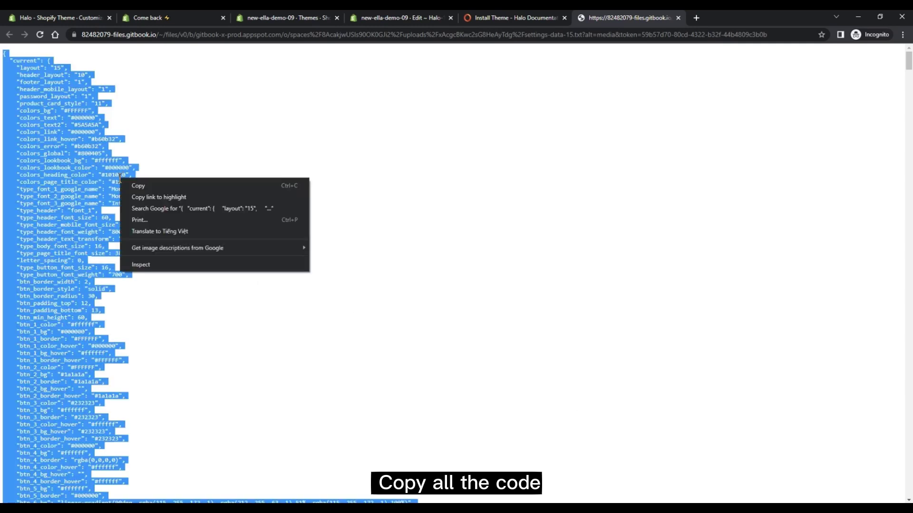
pyautogui.click(156, 186)
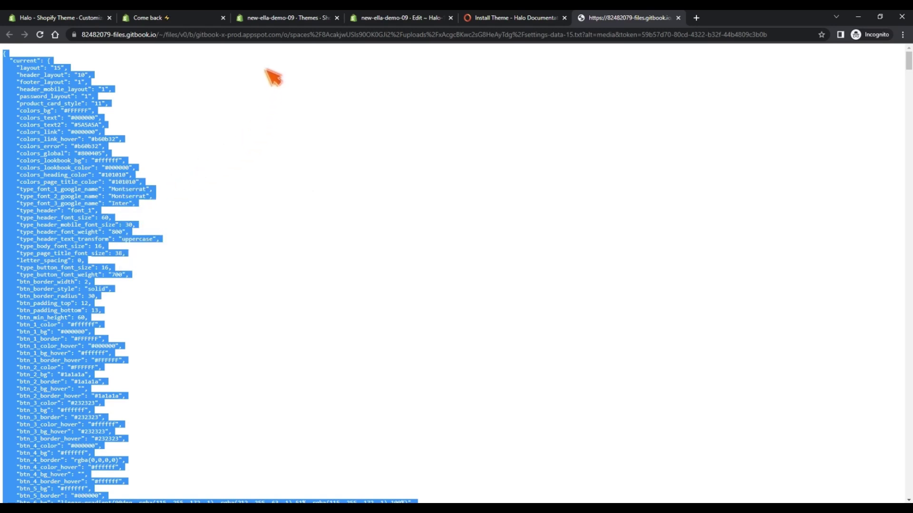
# - Replace all the code in the theme's settings_data.json with the copied preset code and save the file
pyautogui.click(366, 18)
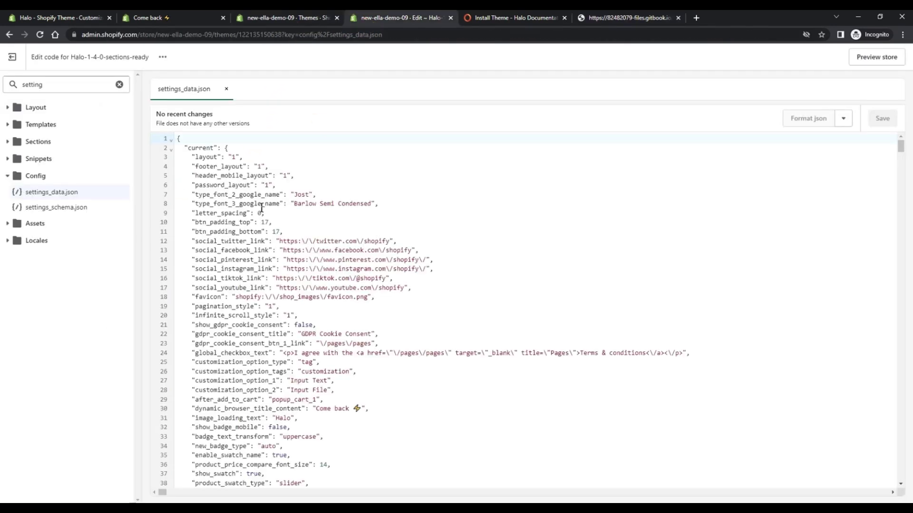
pyautogui.hotkey('ctrl', 'a')
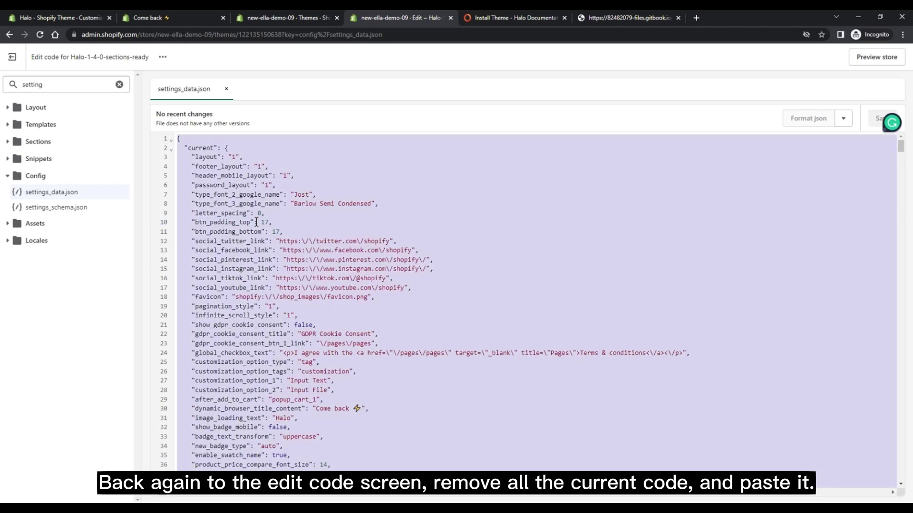
pyautogui.hotkey('ctrl', 'v')
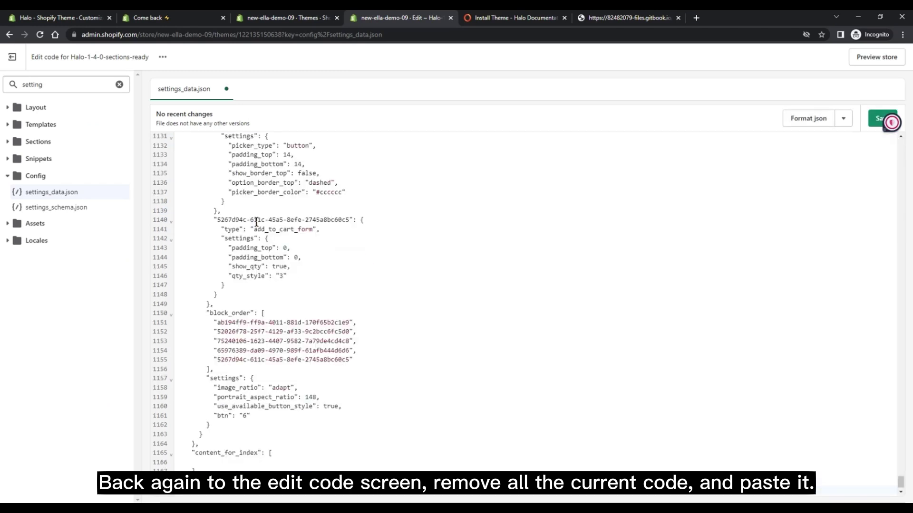
pyautogui.click(884, 119)
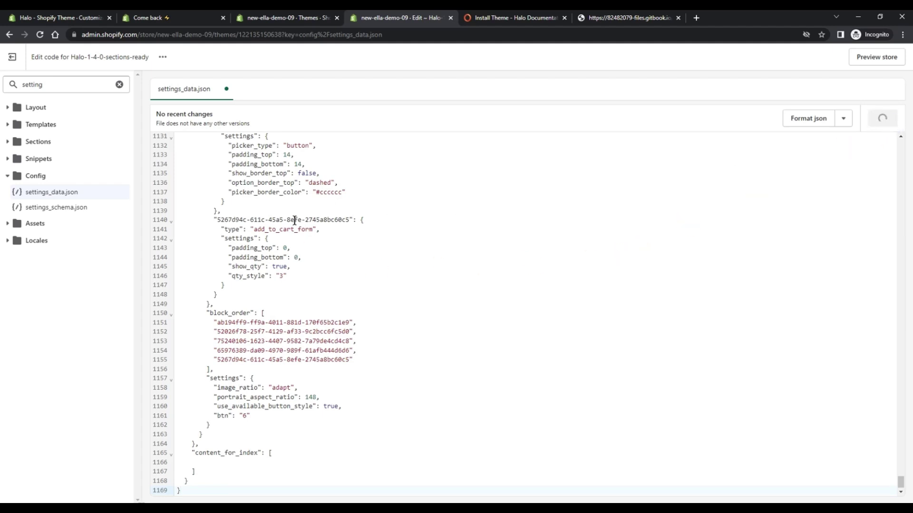
# - Search the theme files for "index" and open the index.json template
pyautogui.doubleClick(97, 85)
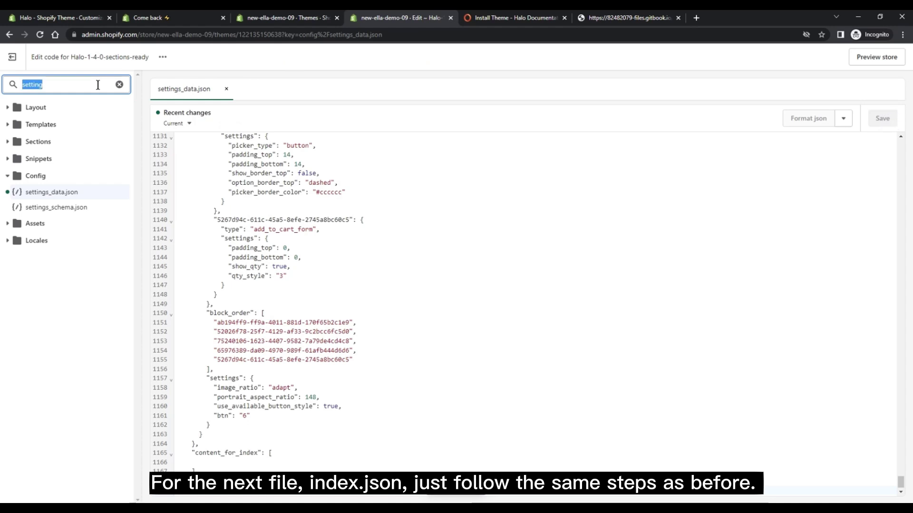
pyautogui.write('index')
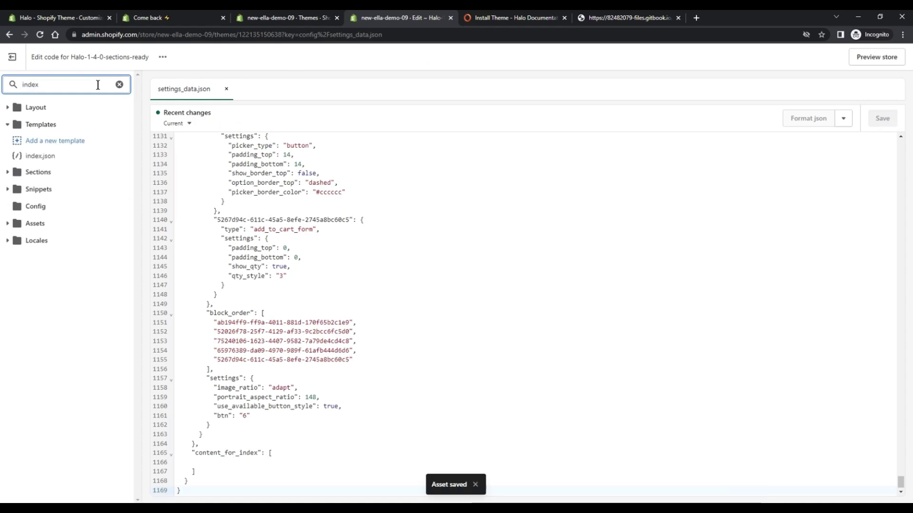
pyautogui.click(72, 159)
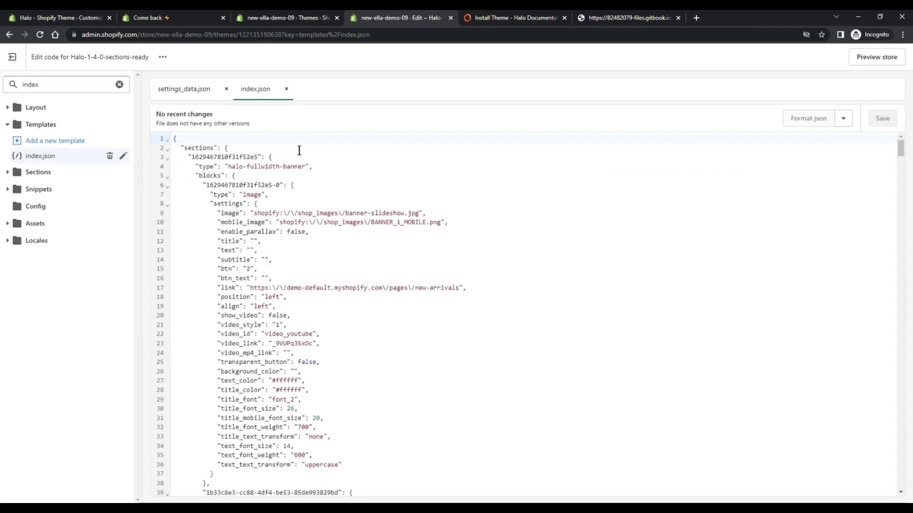
# - Open the Home 15 home page preset index-15.txt for version 1.3.0+ from the Halo documentation and copy its entire code
pyautogui.click(504, 21)
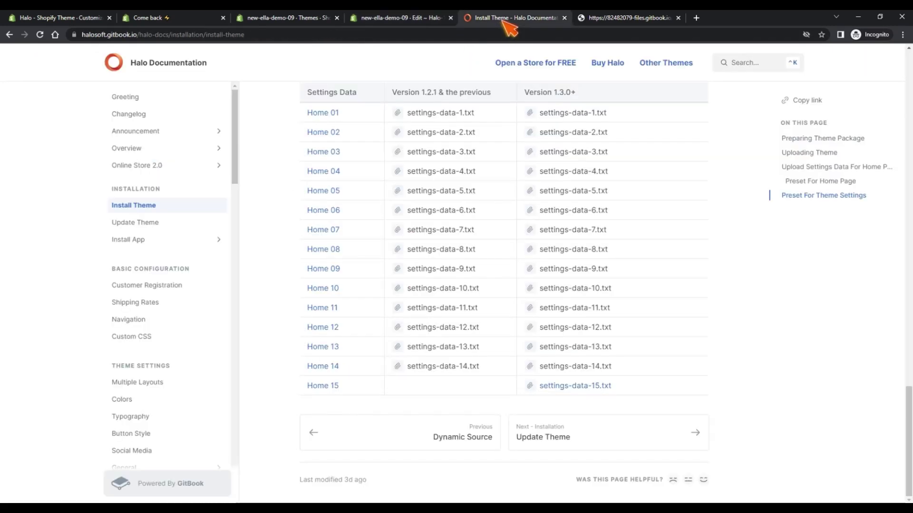
pyautogui.scroll(5, 528, 157)
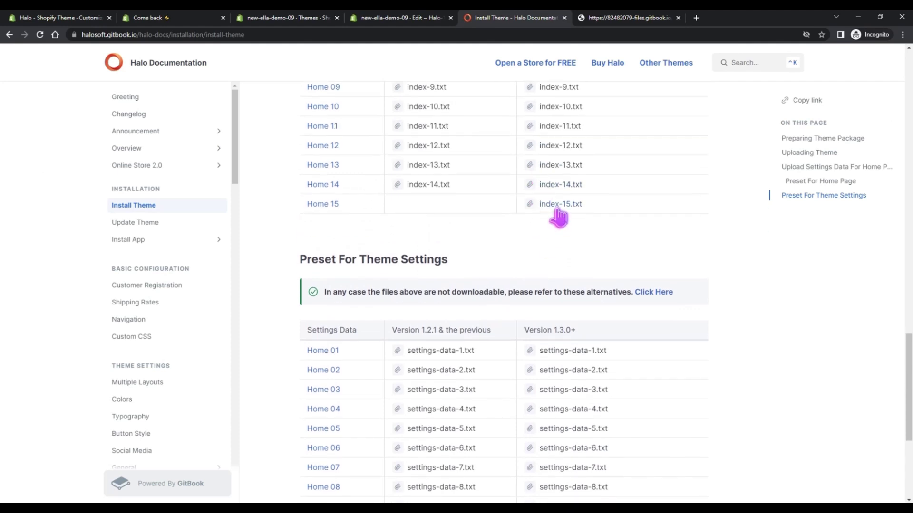
pyautogui.click(569, 208)
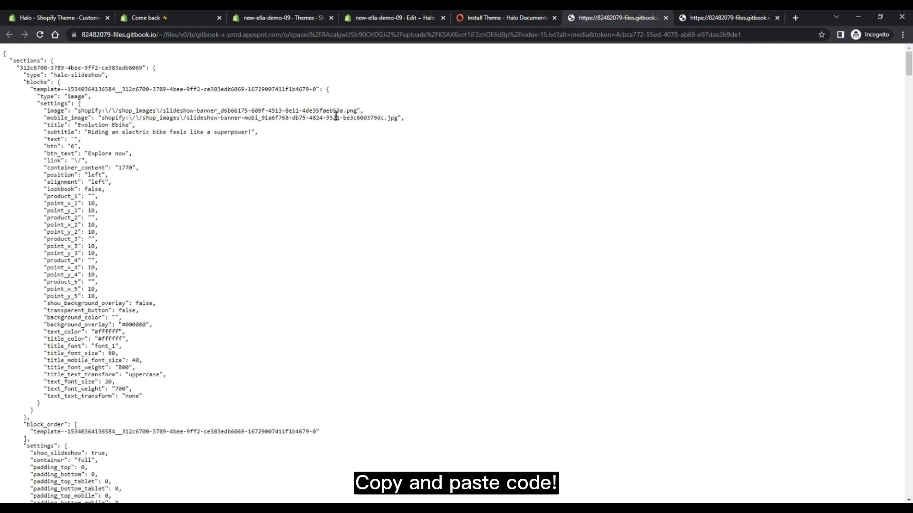
pyautogui.hotkey('ctrl', 'a')
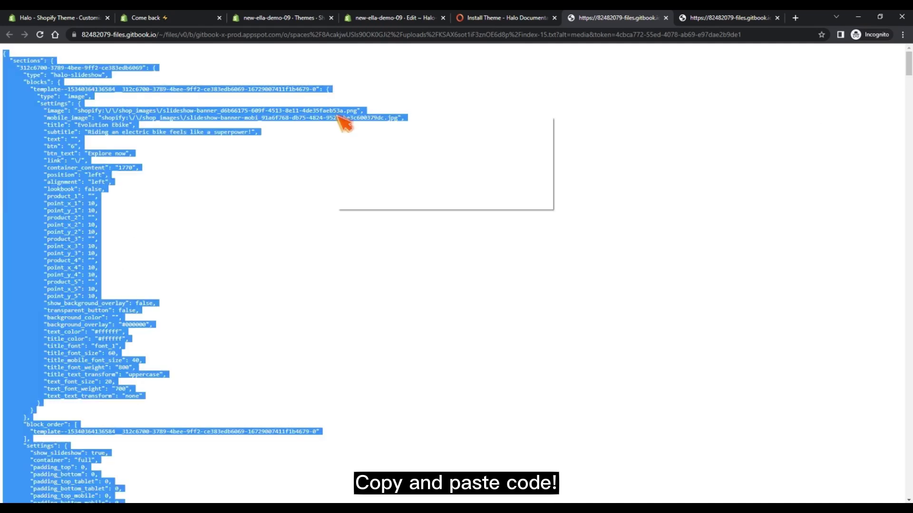
pyautogui.rightClick(336, 116)
pyautogui.click(366, 124)
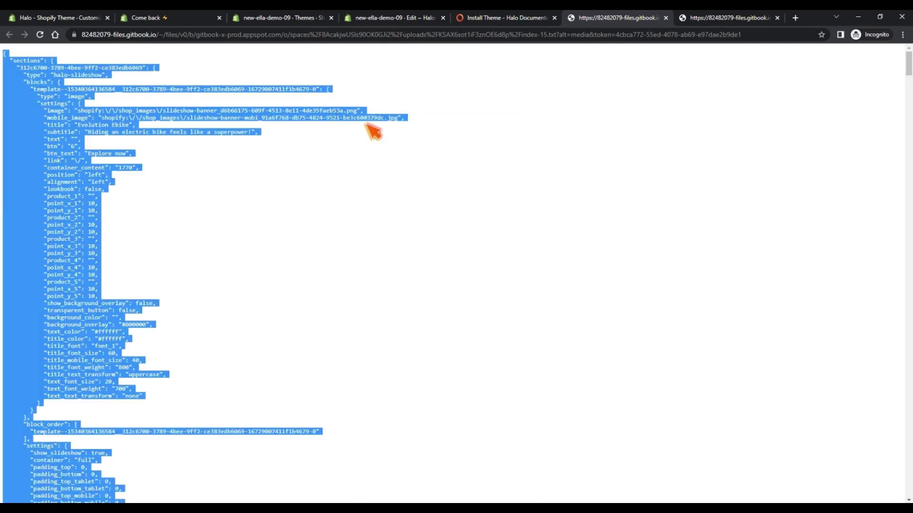
# - Replace all the code in the theme's index.json template with the copied preset code and save the file
pyautogui.click(380, 20)
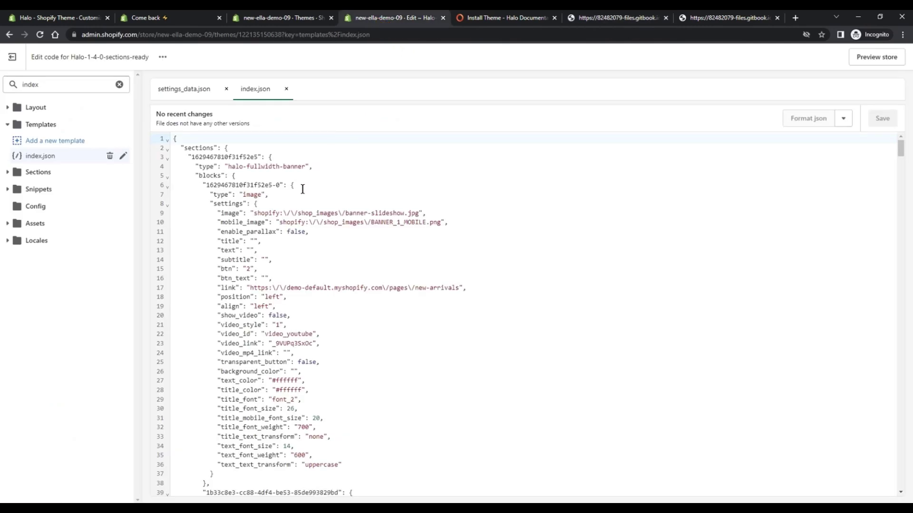
pyautogui.hotkey('ctrl', 'a')
pyautogui.rightClick(278, 221)
pyautogui.click(304, 268)
pyautogui.click(882, 119)
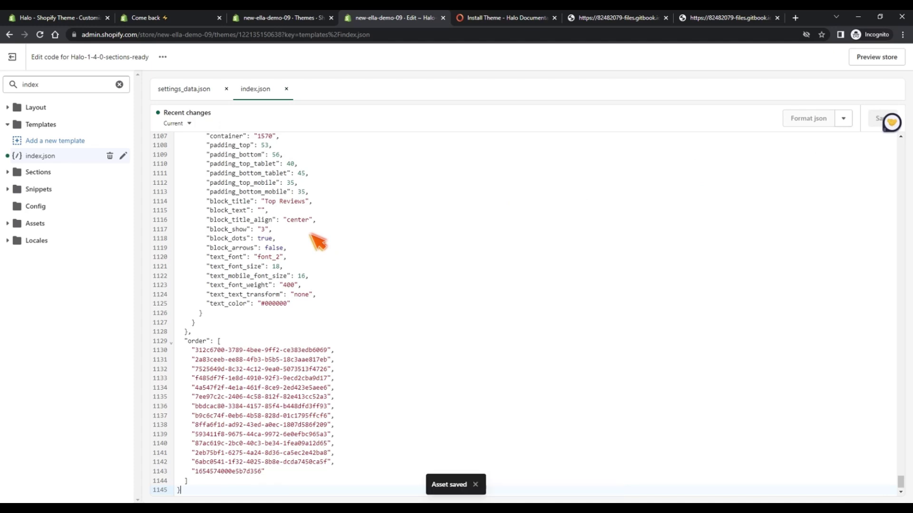
# - Preview the Halo-1-4-0-sections-ready theme from the theme library and look over its home page
pyautogui.click(299, 20)
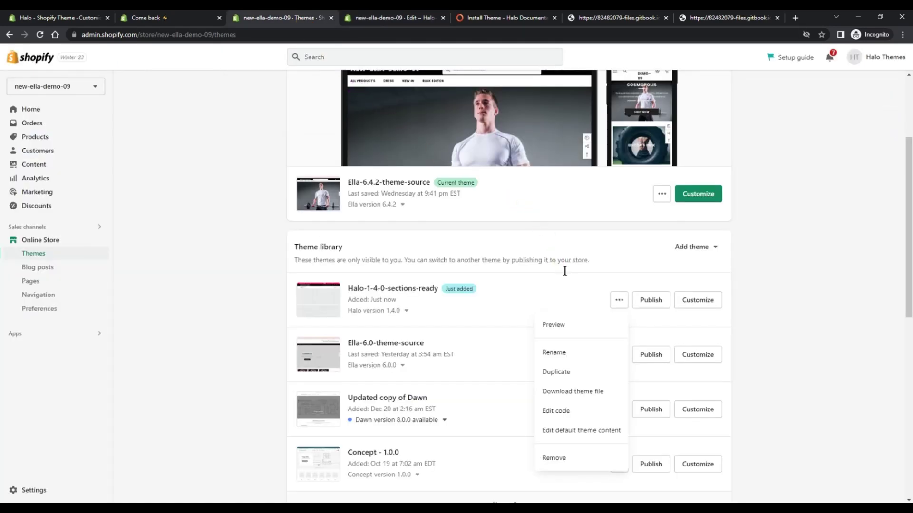
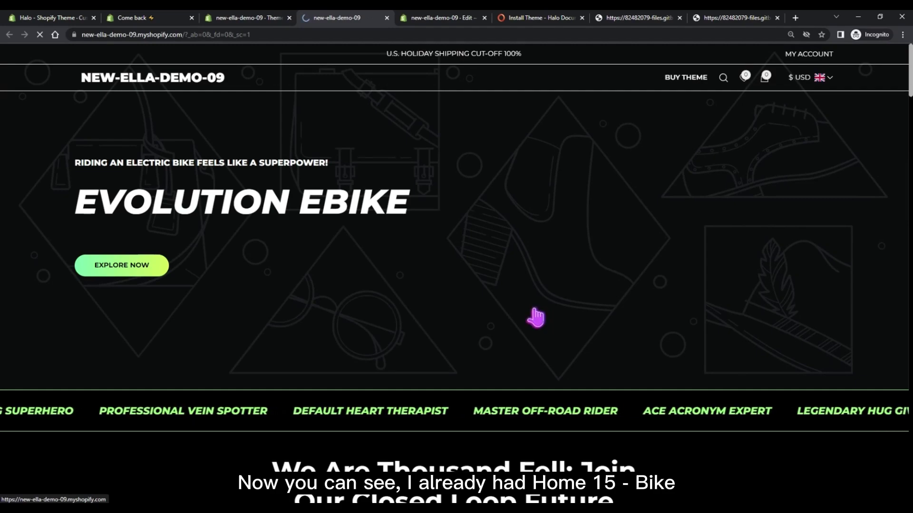
pyautogui.scroll(-6, 504, 288)
pyautogui.scroll(6, 503, 285)
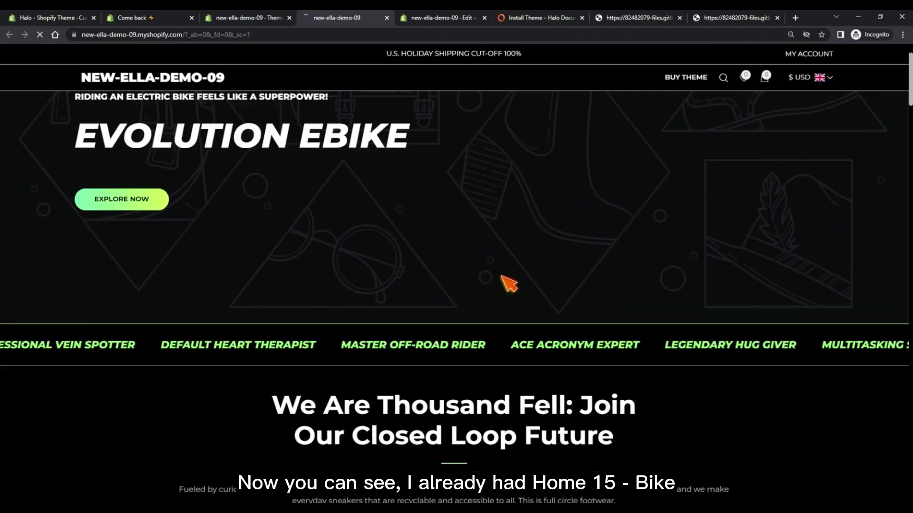
# - Return to the store's themes, open Halo-1-4-0-sections-ready for customizing and select its Header section
pyautogui.click(265, 20)
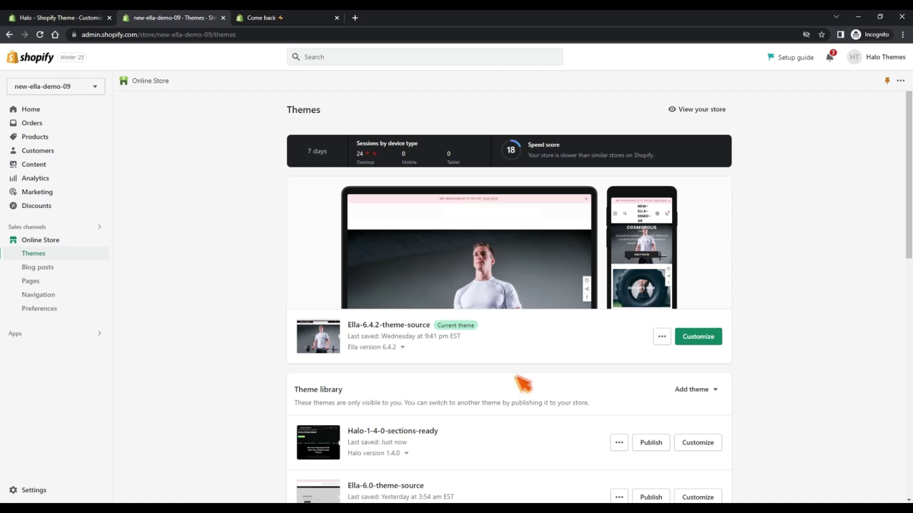
pyautogui.click(698, 443)
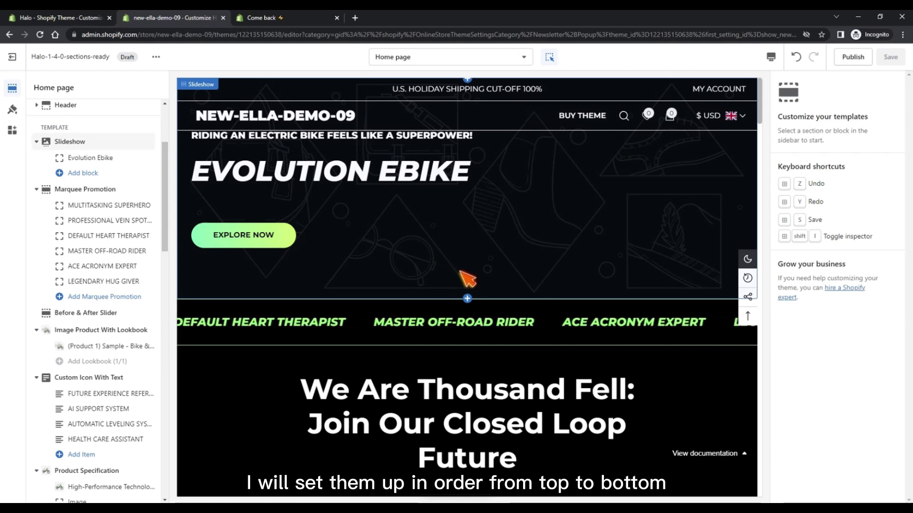
pyautogui.click(78, 109)
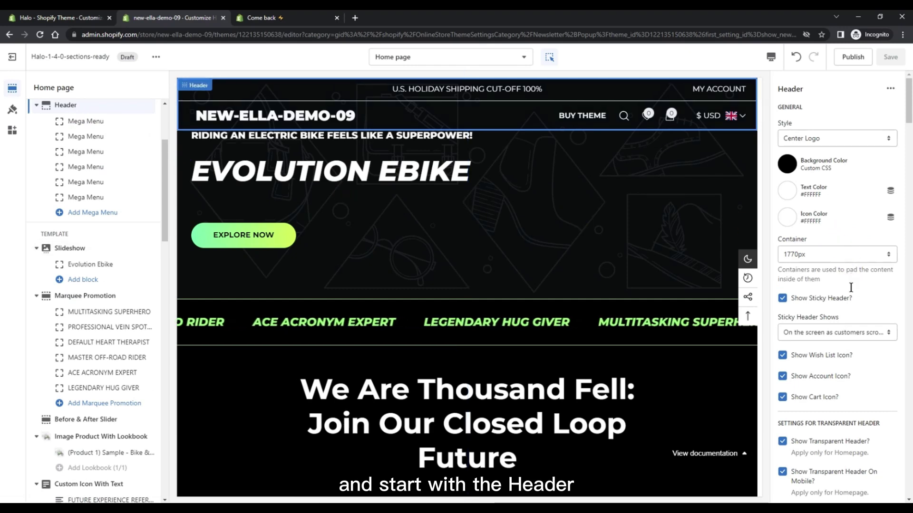
# - Set the header's logo image for the transparent header to the LOGO-White picture from the image library
pyautogui.scroll(-1, 851, 328)
pyautogui.scroll(-5, 854, 328)
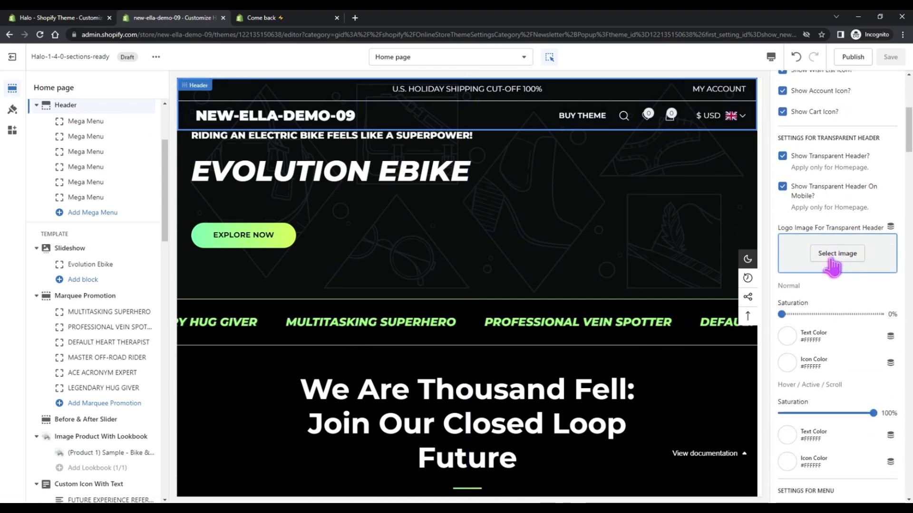
pyautogui.click(836, 254)
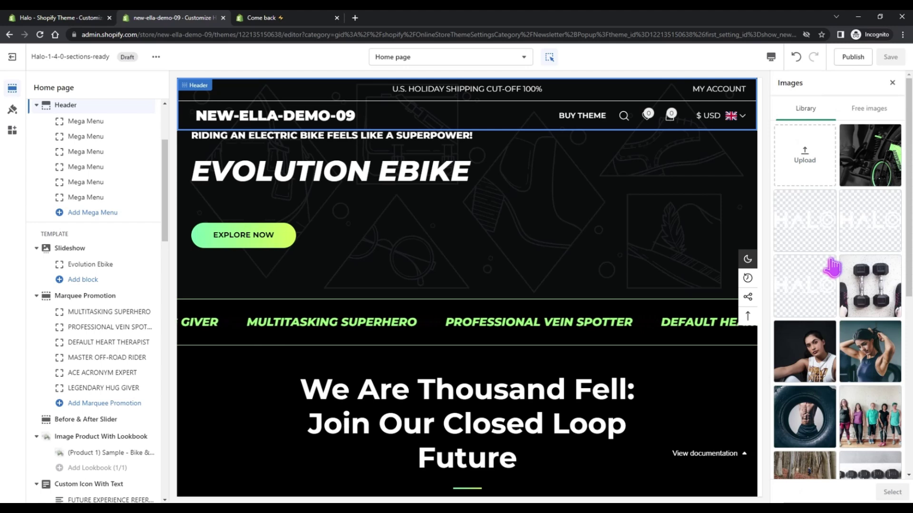
pyautogui.click(808, 295)
pyautogui.click(887, 493)
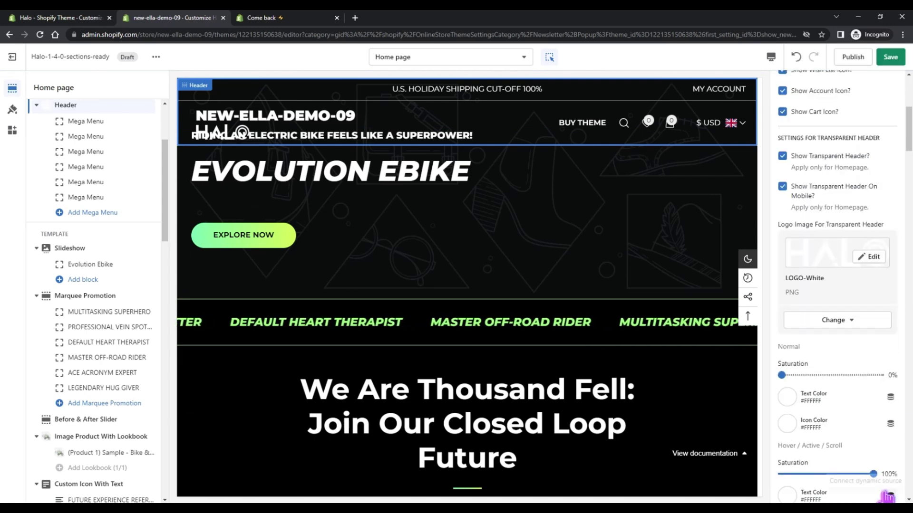
# - Choose Main menu as the menu of the Header section
pyautogui.scroll(-6, 825, 361)
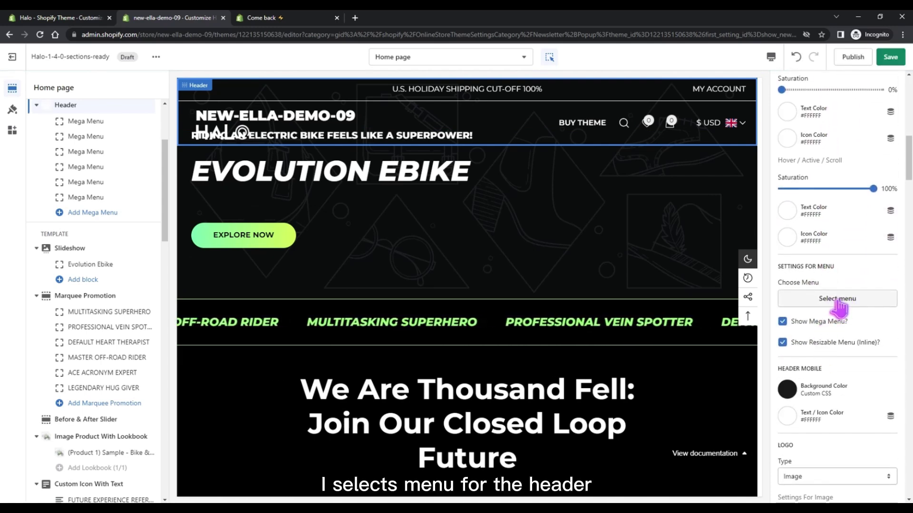
pyautogui.click(839, 305)
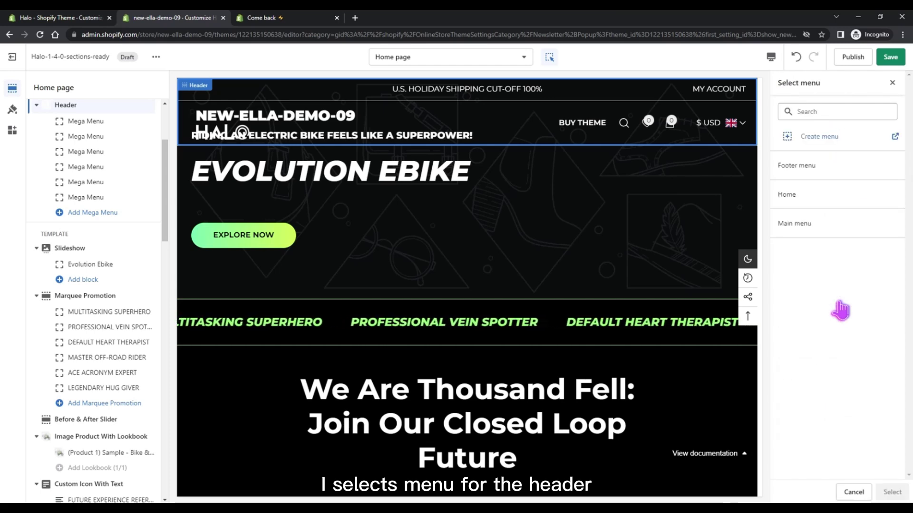
pyautogui.click(789, 226)
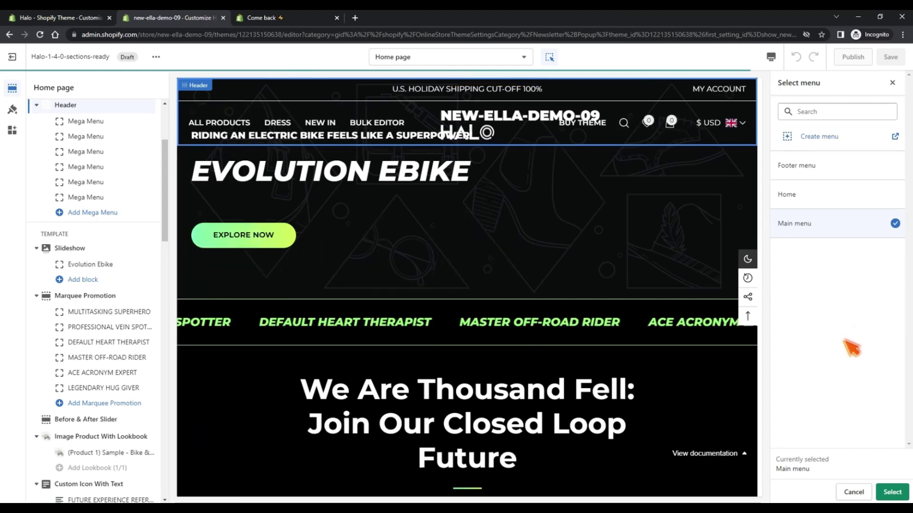
pyautogui.click(887, 492)
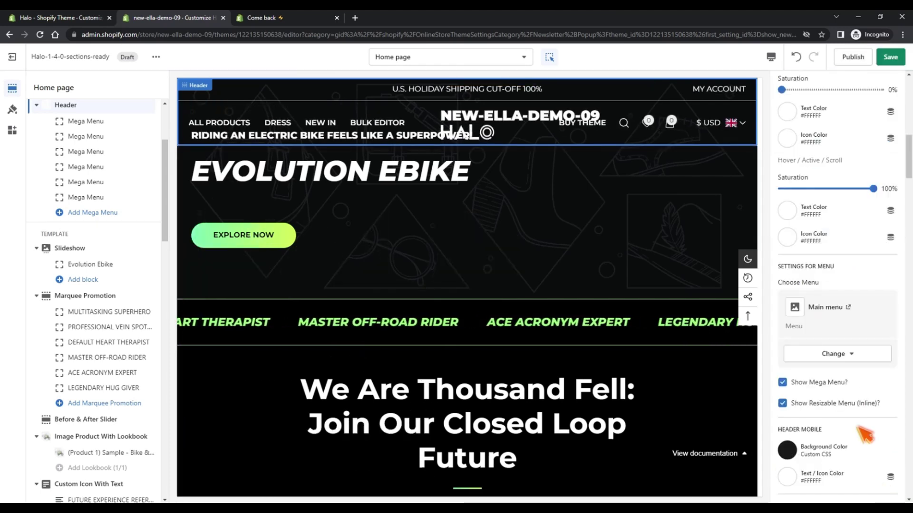
# - Set both the header's Logo Image and its Logo Image Mobile to the LOGO-White picture from the library
pyautogui.scroll(-8, 856, 407)
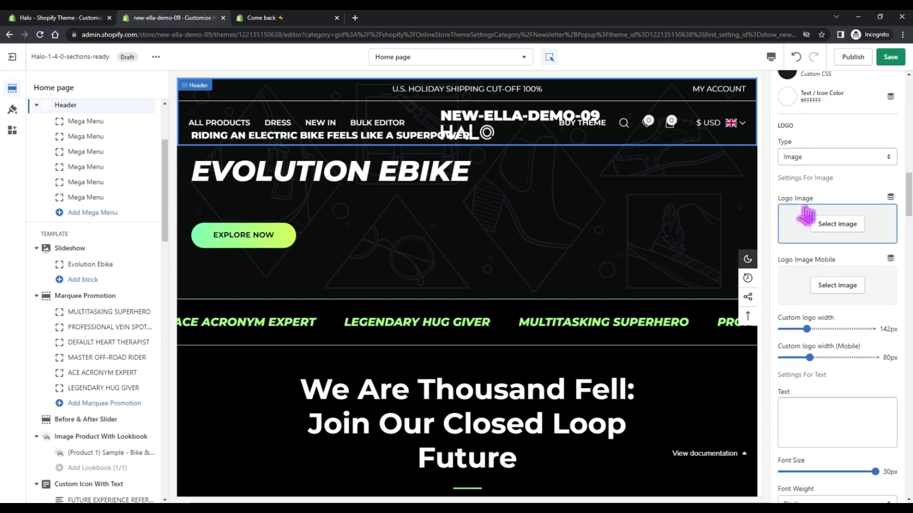
pyautogui.click(837, 224)
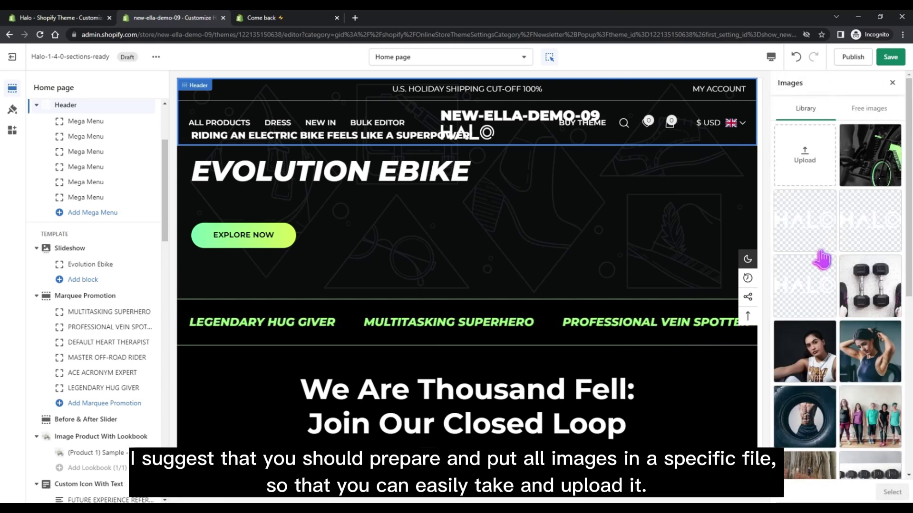
pyautogui.click(819, 285)
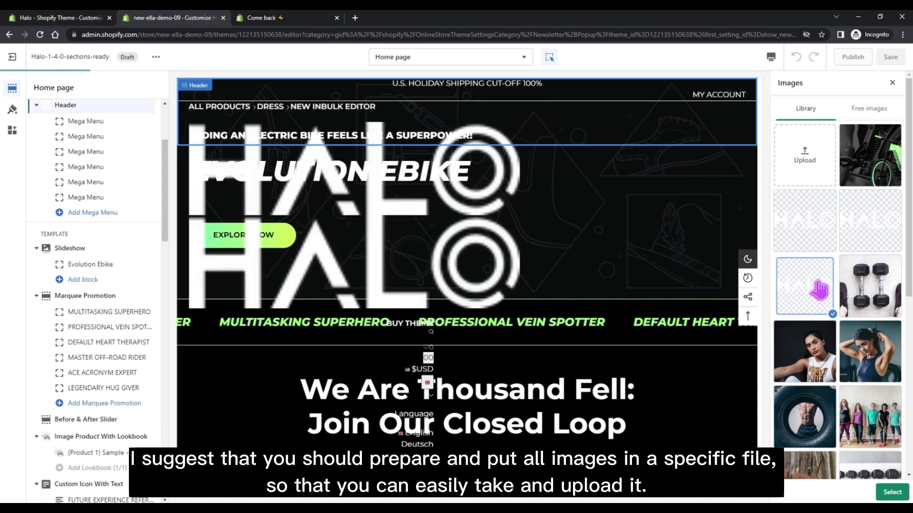
pyautogui.click(891, 493)
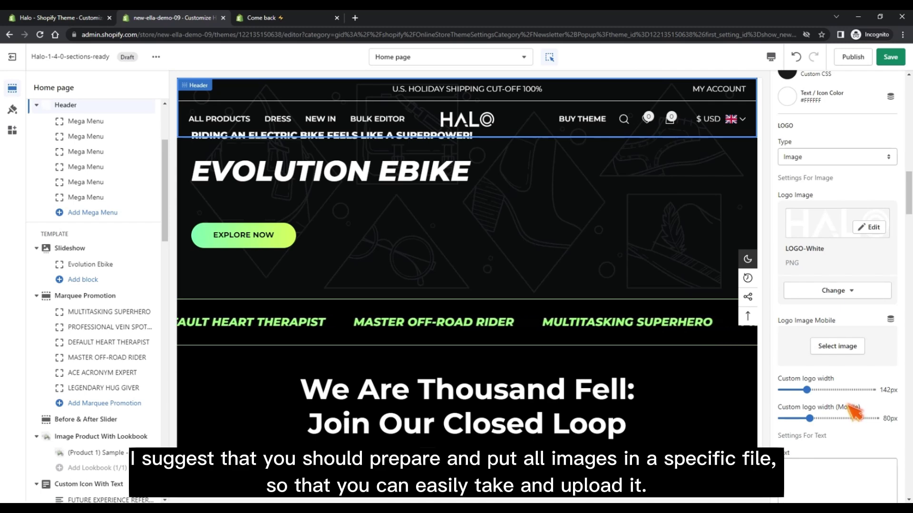
pyautogui.scroll(-2, 850, 413)
pyautogui.click(850, 252)
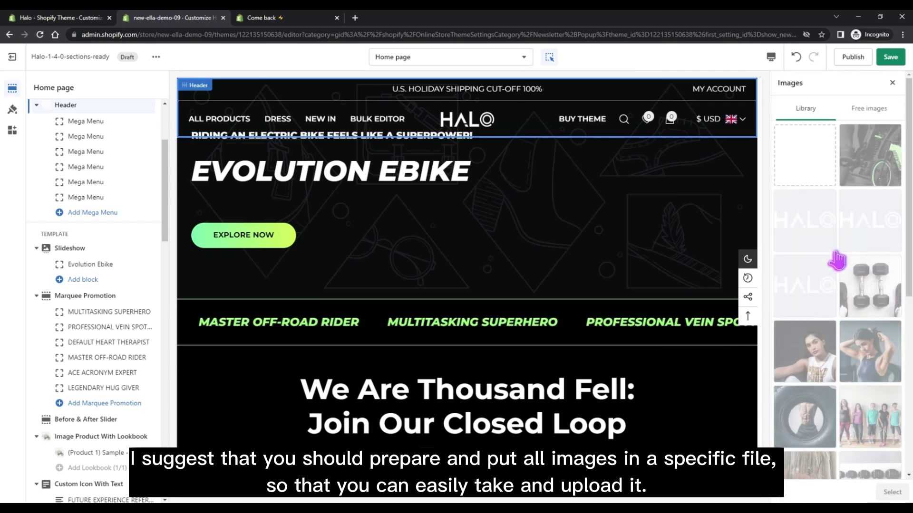
pyautogui.click(823, 282)
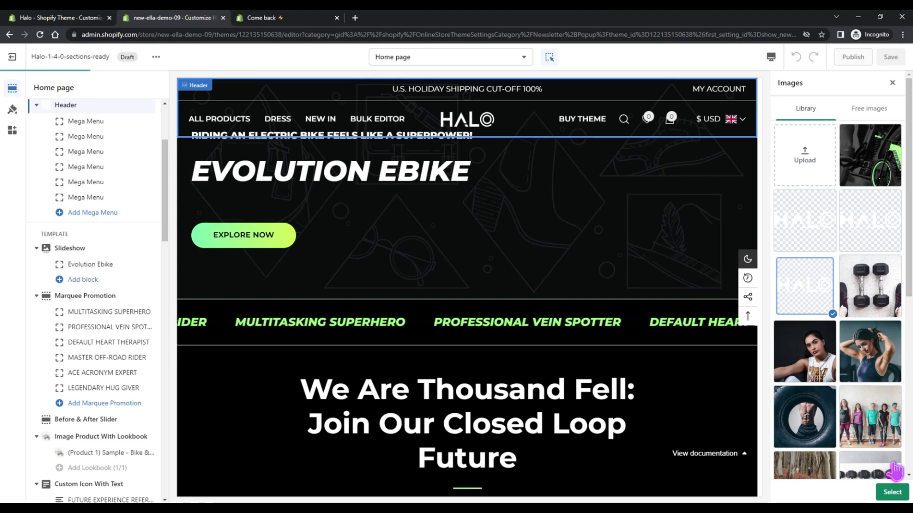
pyautogui.click(895, 494)
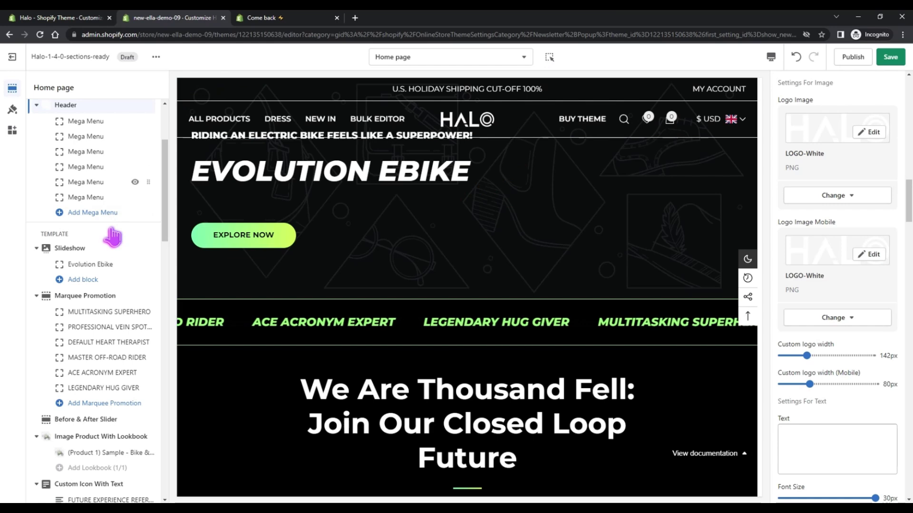
# - Set the desktop image of the Slideshow section's Evolution Ebike block to slideshow-banner from the image library
pyautogui.click(87, 251)
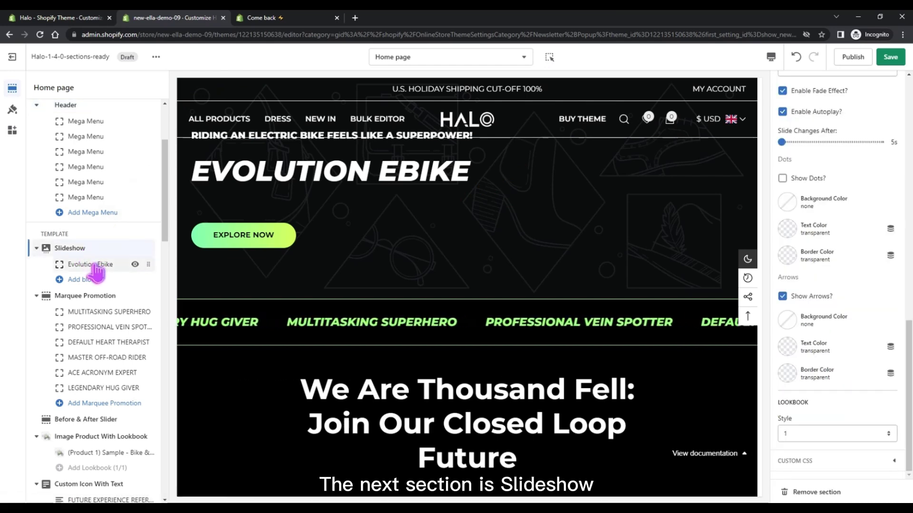
pyautogui.click(95, 267)
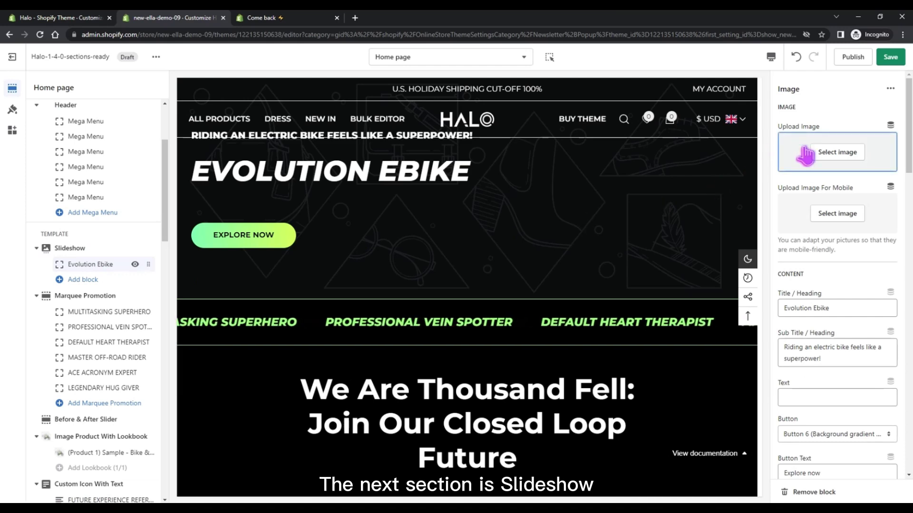
pyautogui.click(830, 165)
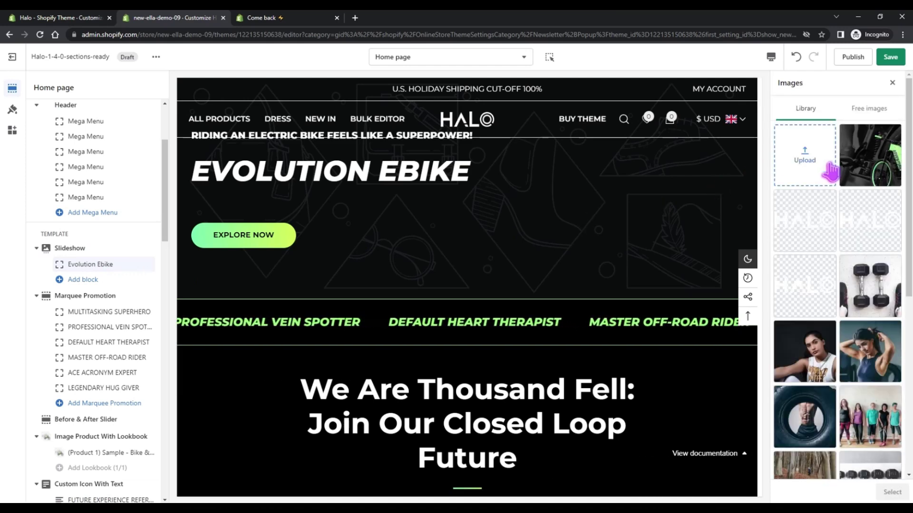
pyautogui.click(858, 167)
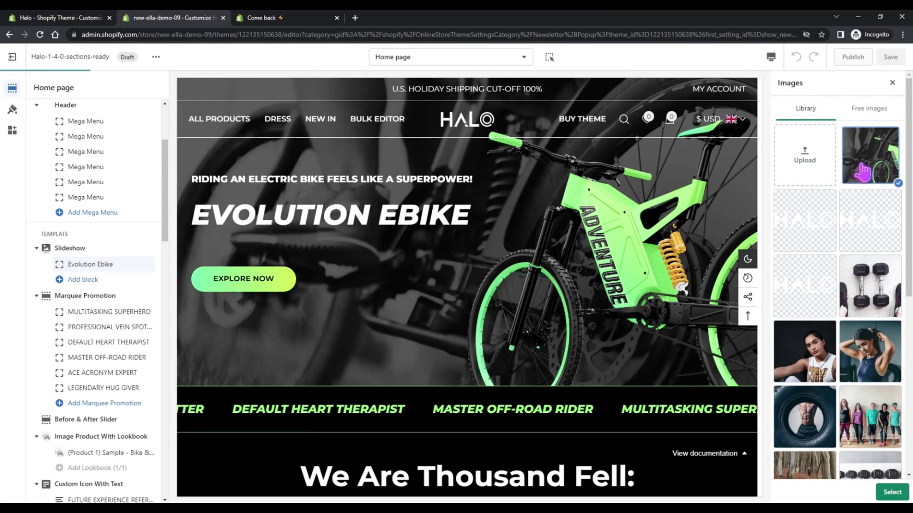
pyautogui.click(892, 493)
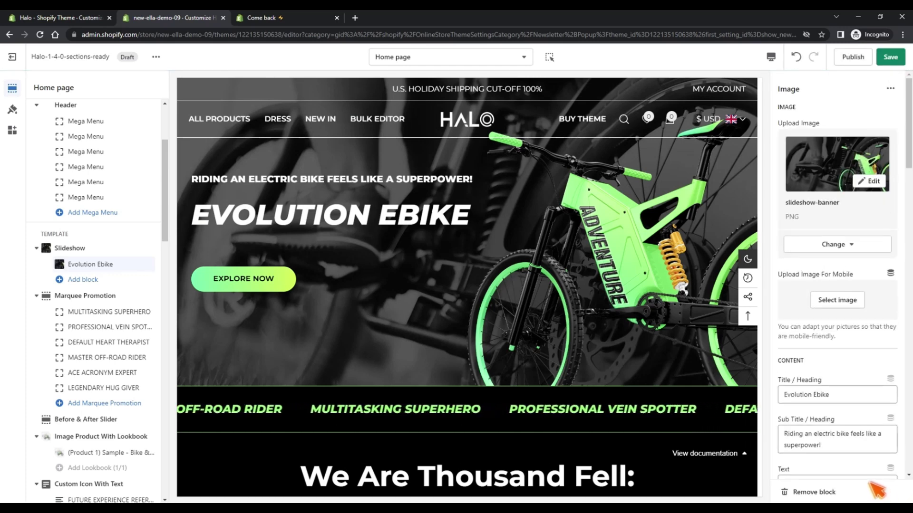
# - Upload slideshow-banner-mobi from the Home 15 folder as the mobile image of the Slideshow section's Evolution Ebike block
pyautogui.click(839, 303)
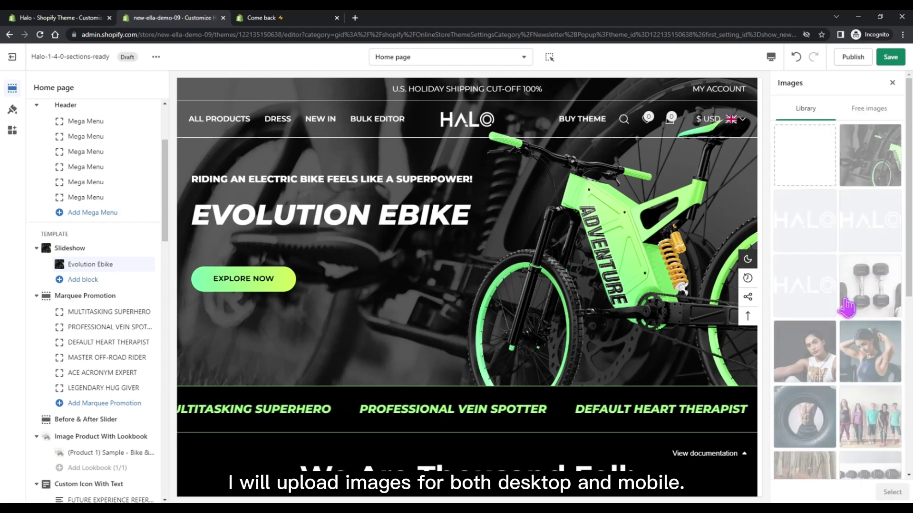
pyautogui.click(807, 176)
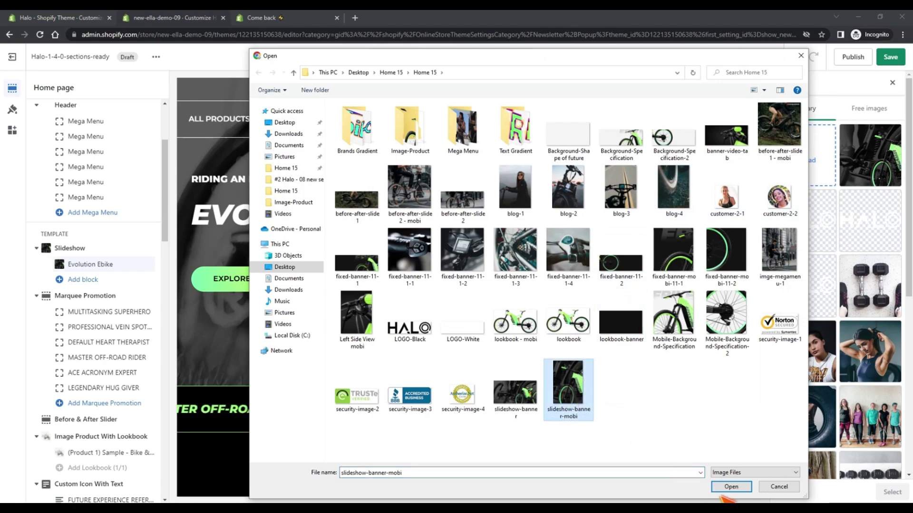
pyautogui.click(731, 486)
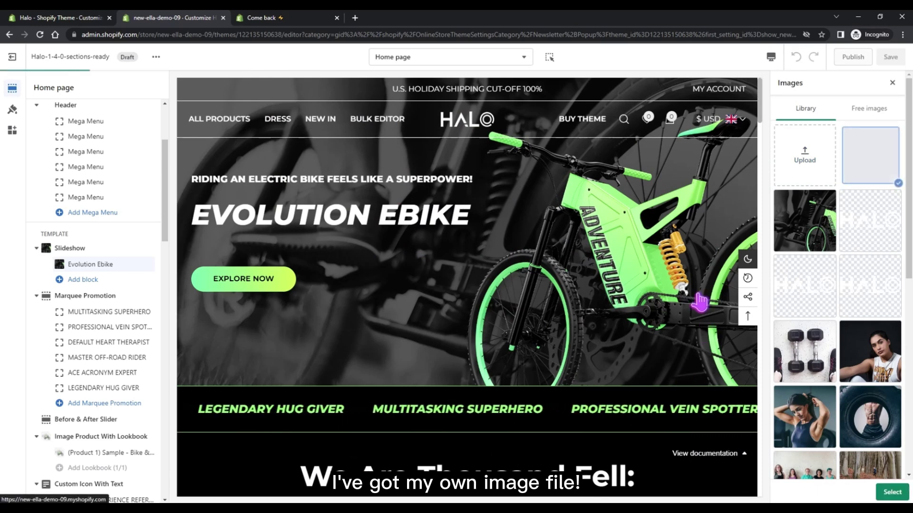
pyautogui.click(883, 492)
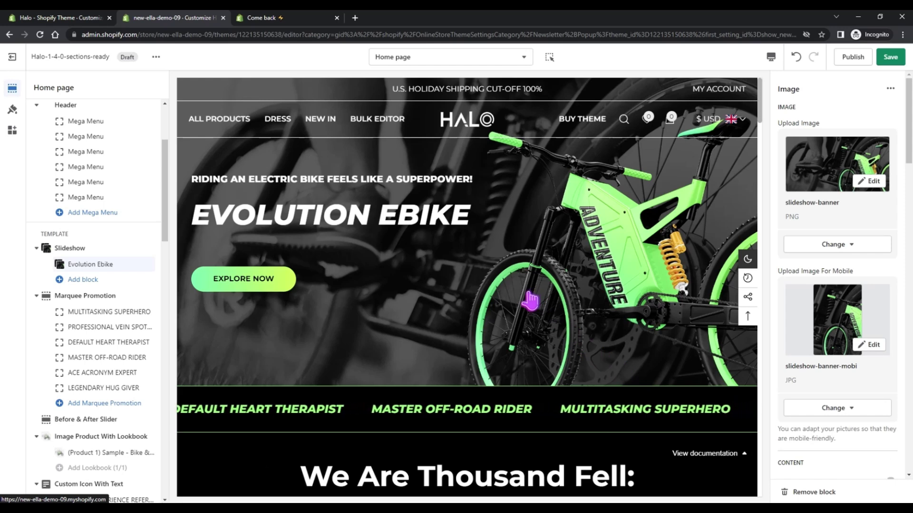
# - Review the Marquee Promotion section's style settings and the text fields of its MULTITASKING SUPERHERO and PROFESSIONAL VEIN SPOTTER blocks
pyautogui.click(122, 297)
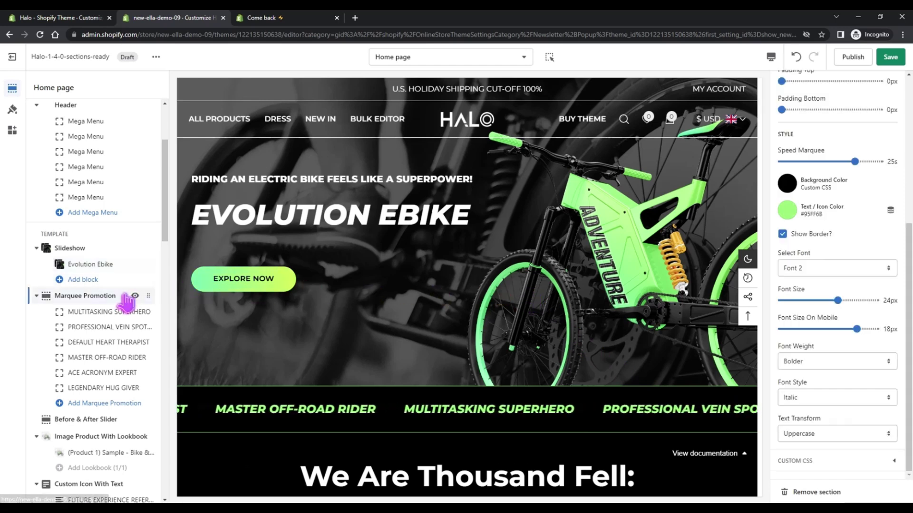
pyautogui.scroll(-3, 332, 333)
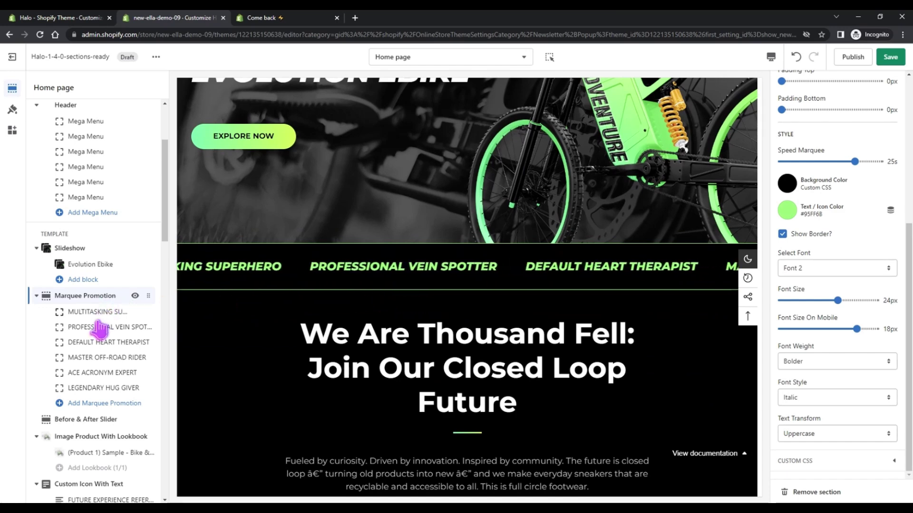
pyautogui.scroll(-3, 100, 328)
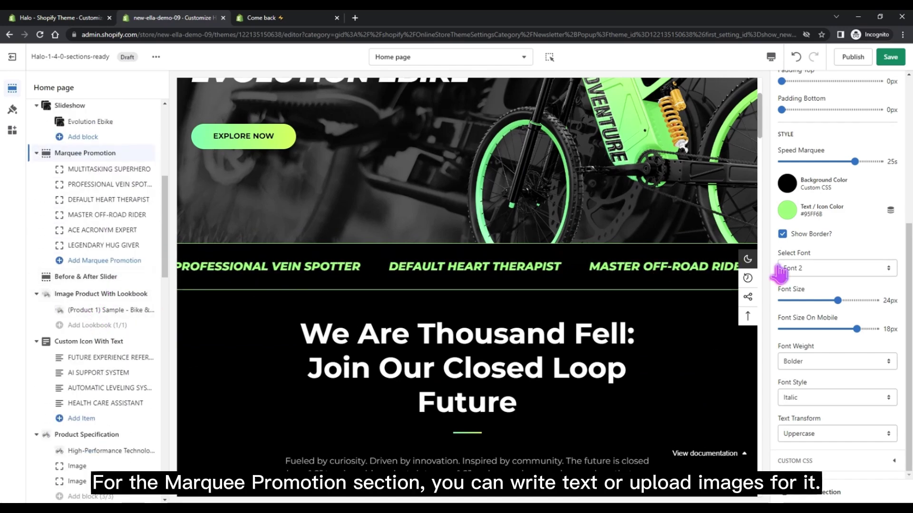
pyautogui.click(96, 171)
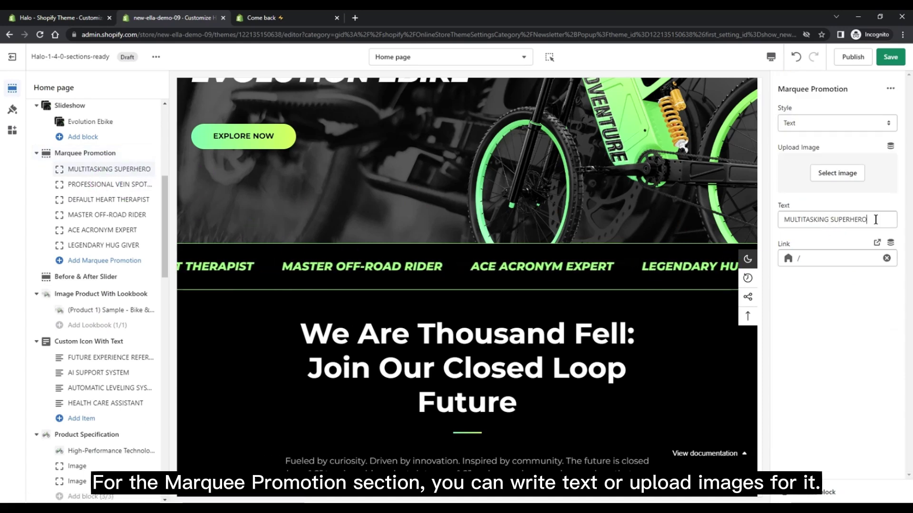
pyautogui.moveTo(875, 220); pyautogui.dragTo(777, 220)
pyautogui.click(857, 220)
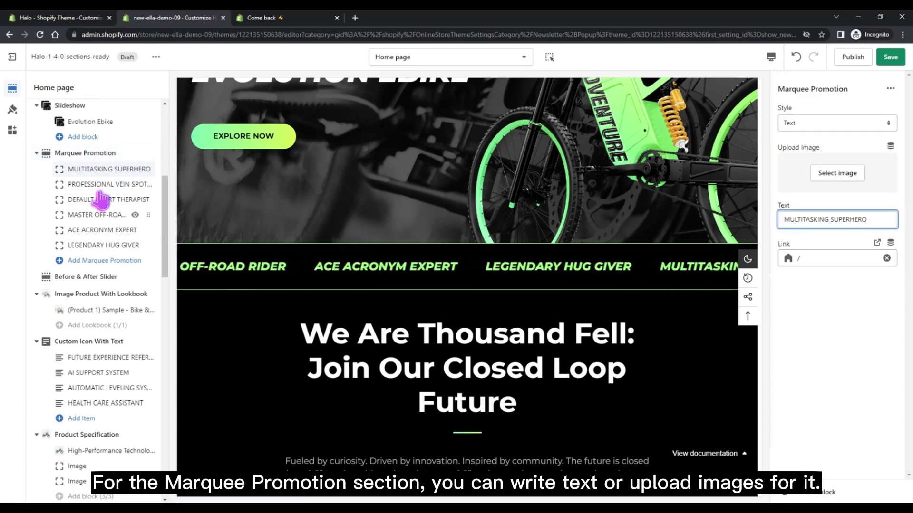
pyautogui.click(142, 184)
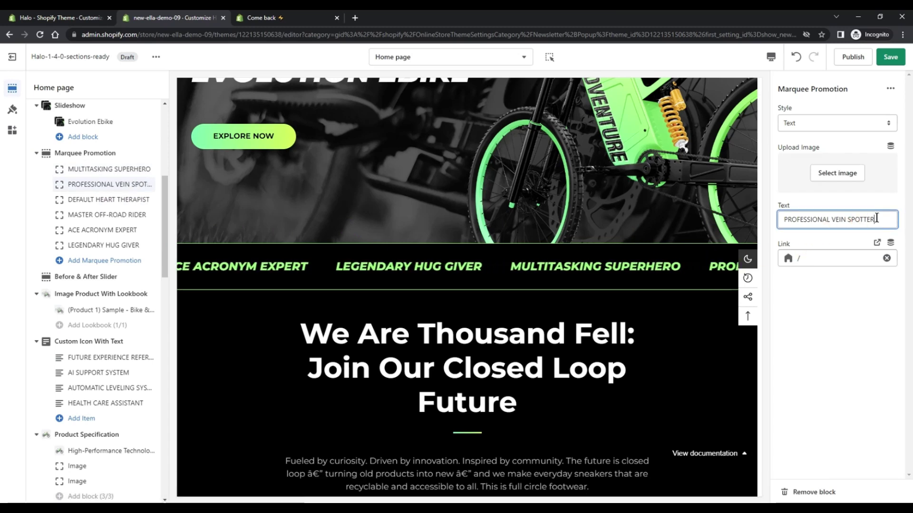
pyautogui.moveTo(876, 220); pyautogui.dragTo(767, 223)
pyautogui.click(98, 223)
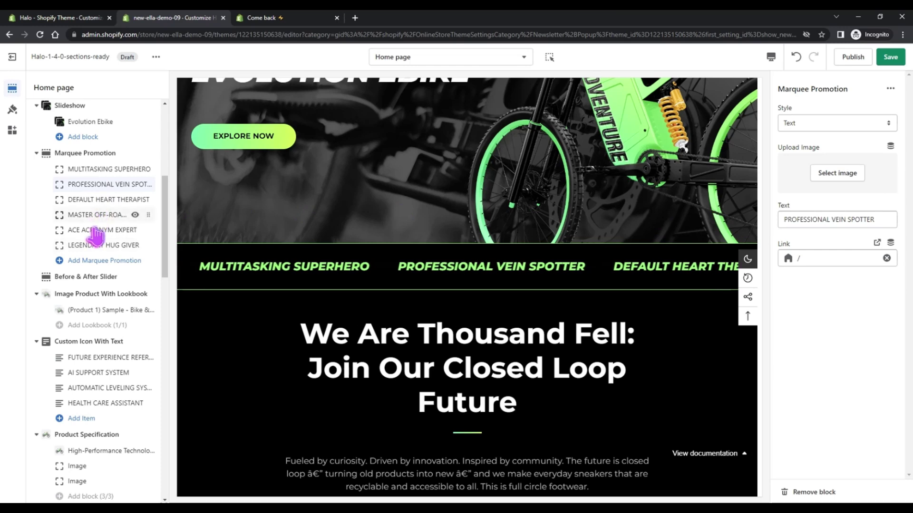
# - Upload before-after-slide 1 from the Home 15 folder as the before image of the Before & After Slider section
pyautogui.click(103, 285)
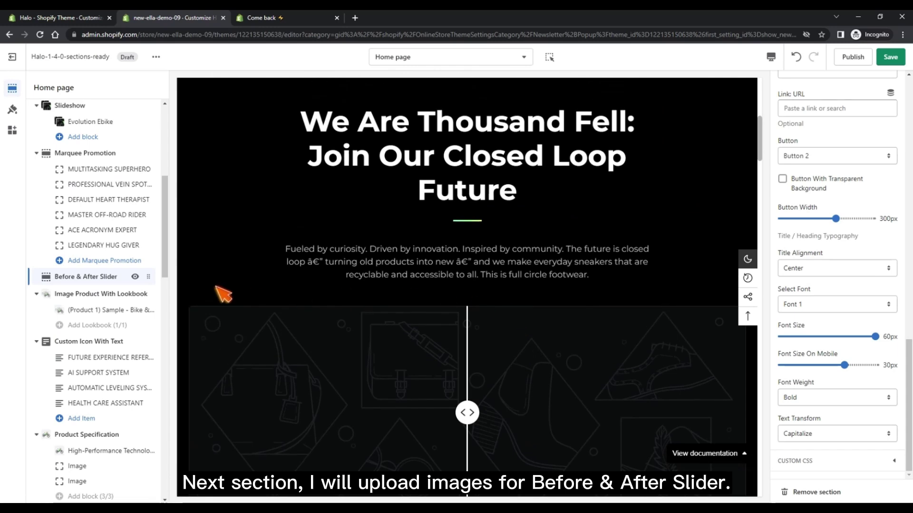
pyautogui.scroll(10, 872, 314)
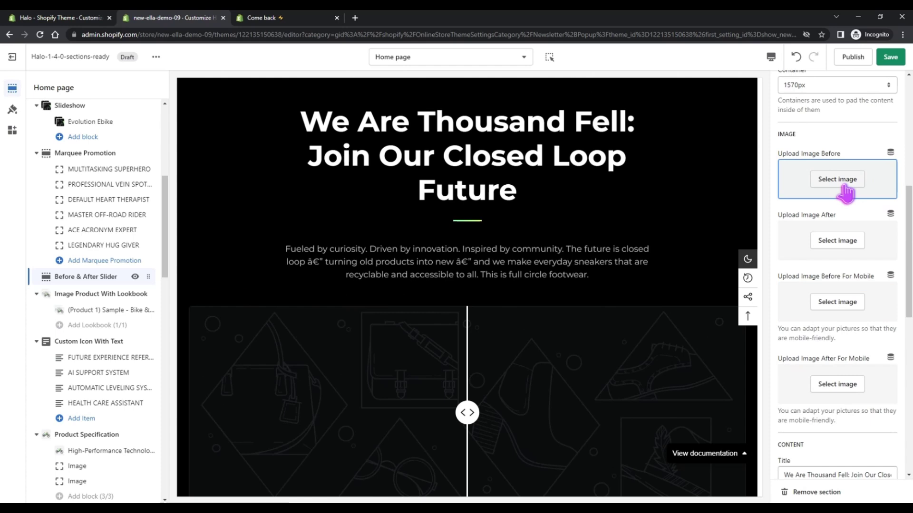
pyautogui.click(844, 189)
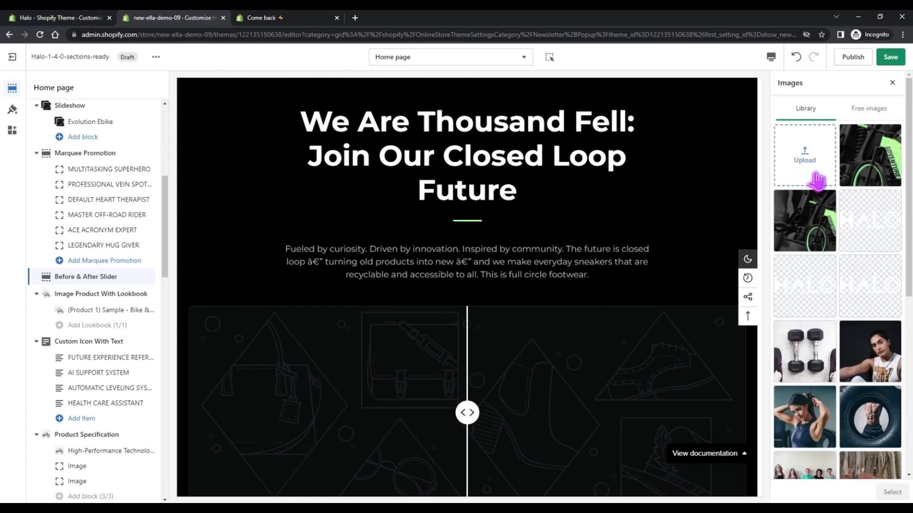
pyautogui.click(805, 156)
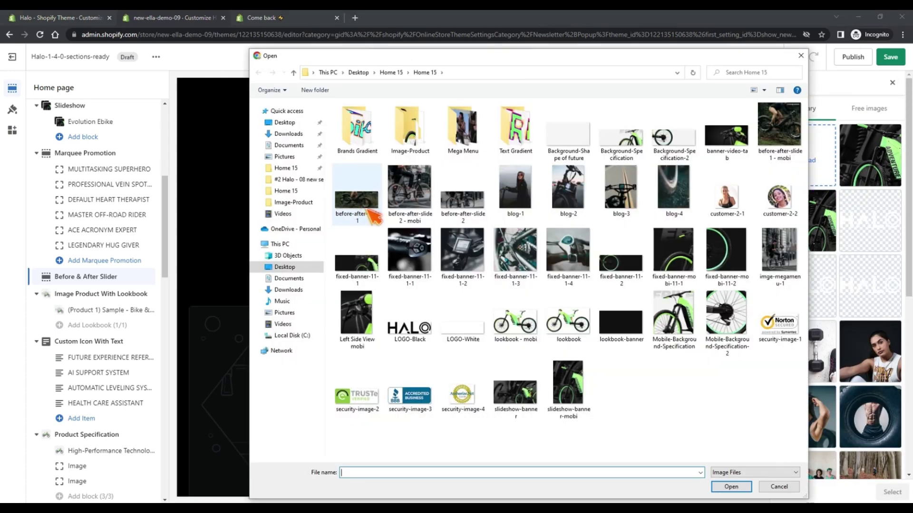
pyautogui.click(369, 211)
pyautogui.click(730, 486)
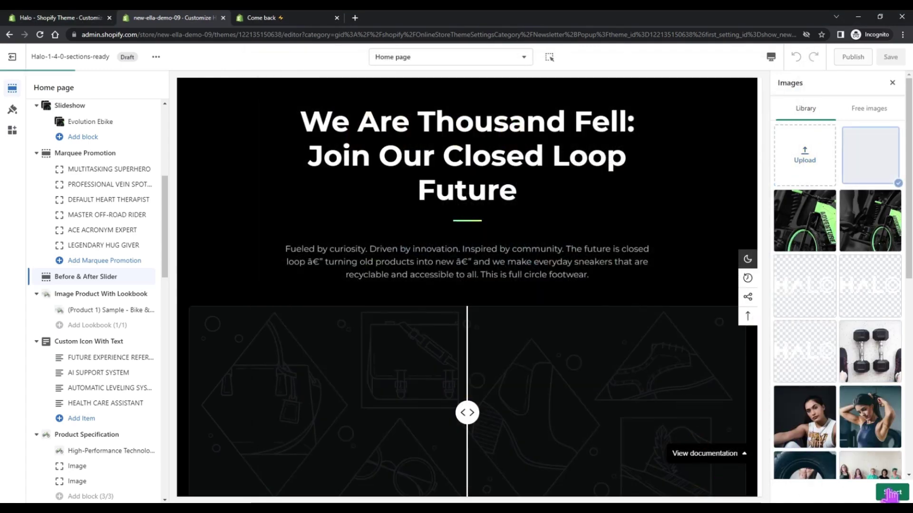
pyautogui.click(891, 492)
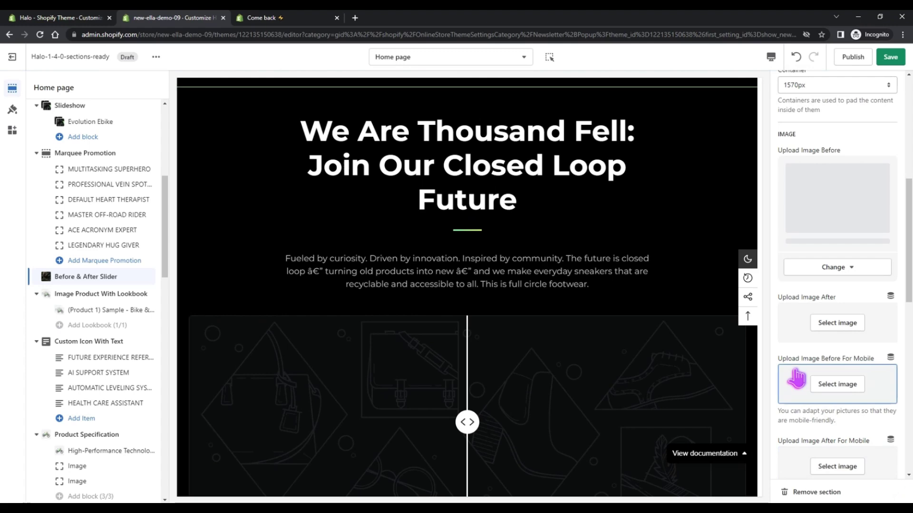
# - Upload before-after-slide 2 from the Home 15 folder as the after image of the Before & After Slider section
pyautogui.click(838, 314)
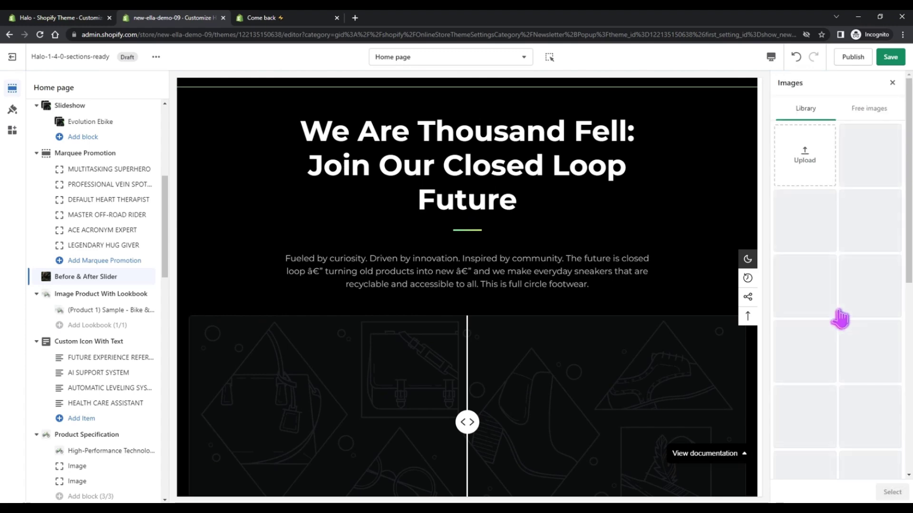
pyautogui.click(815, 184)
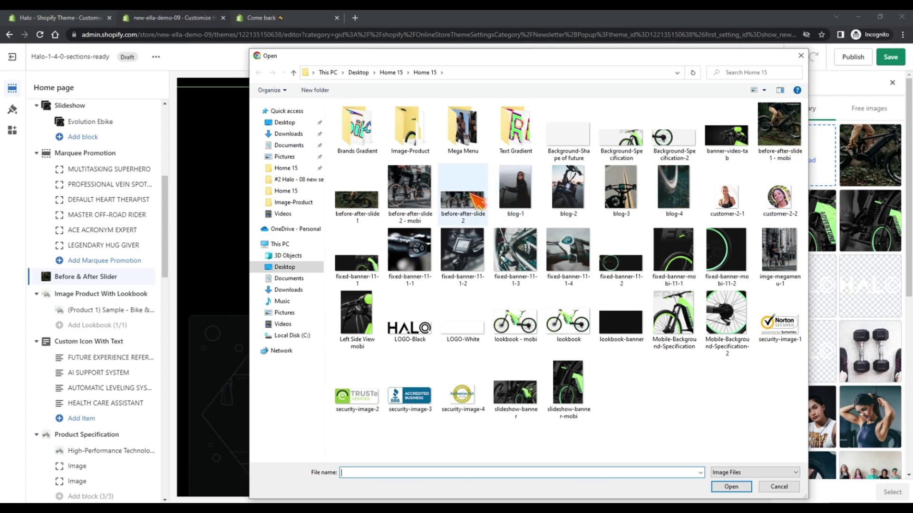
pyautogui.click(477, 202)
pyautogui.click(731, 486)
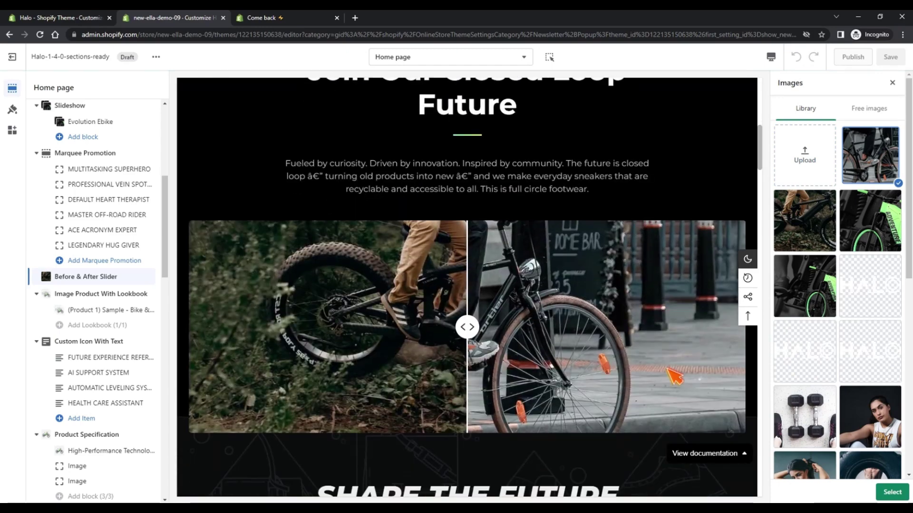
pyautogui.click(892, 492)
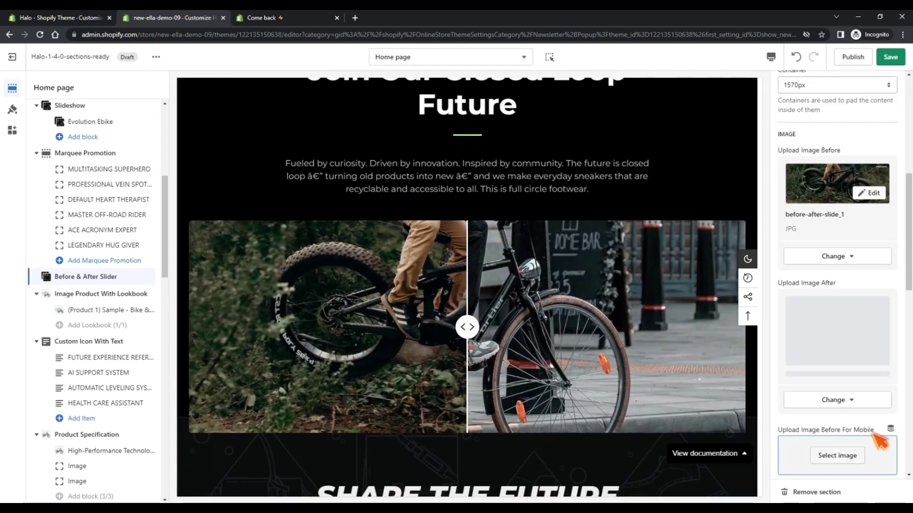
# - Upload before-after-slide 1 - mobi as the mobile before image of the Before & After Slider section
pyautogui.scroll(-2, 855, 371)
pyautogui.scroll(-2, 846, 371)
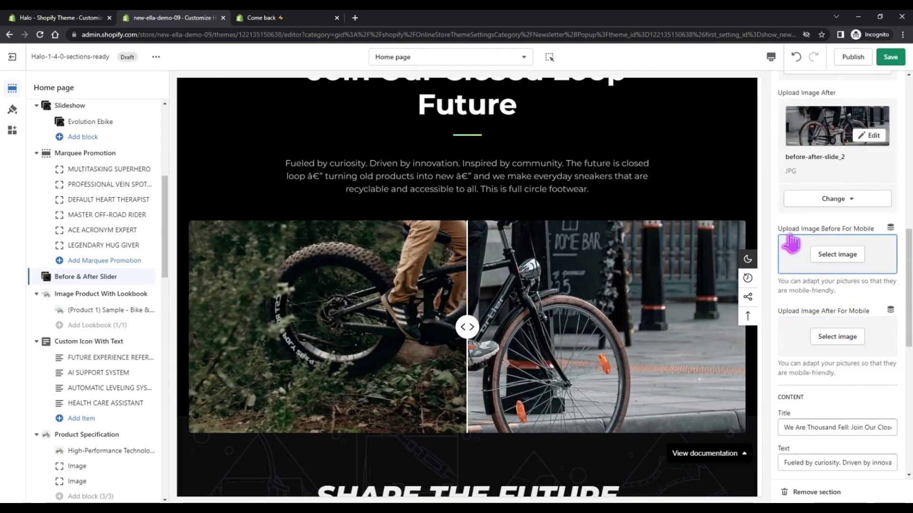
pyautogui.click(851, 254)
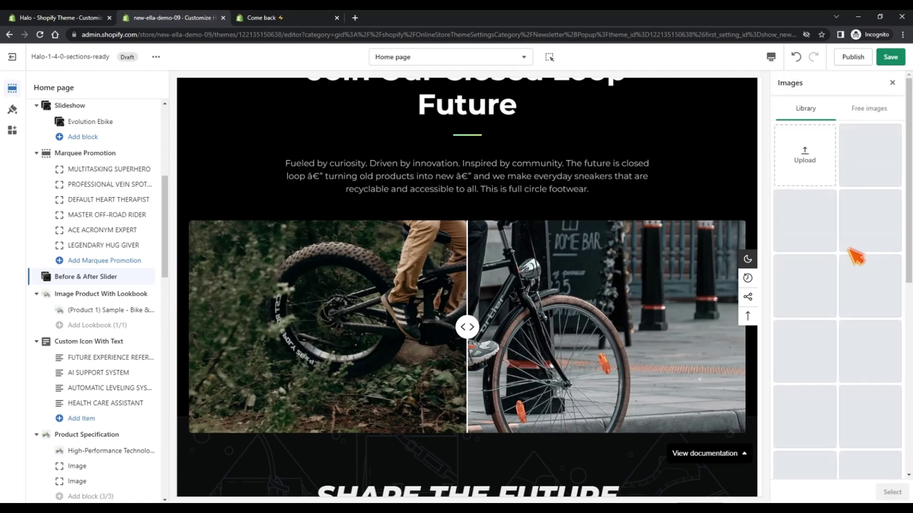
pyautogui.click(814, 183)
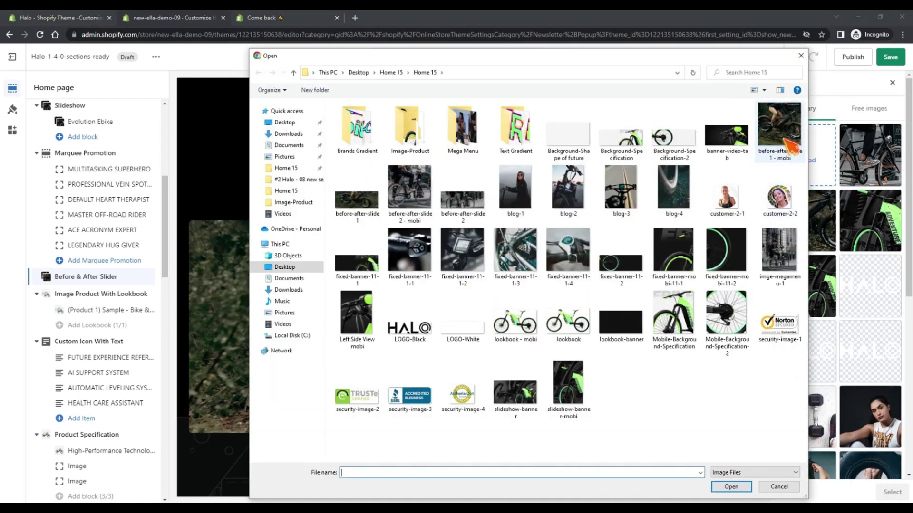
pyautogui.click(777, 128)
pyautogui.click(732, 485)
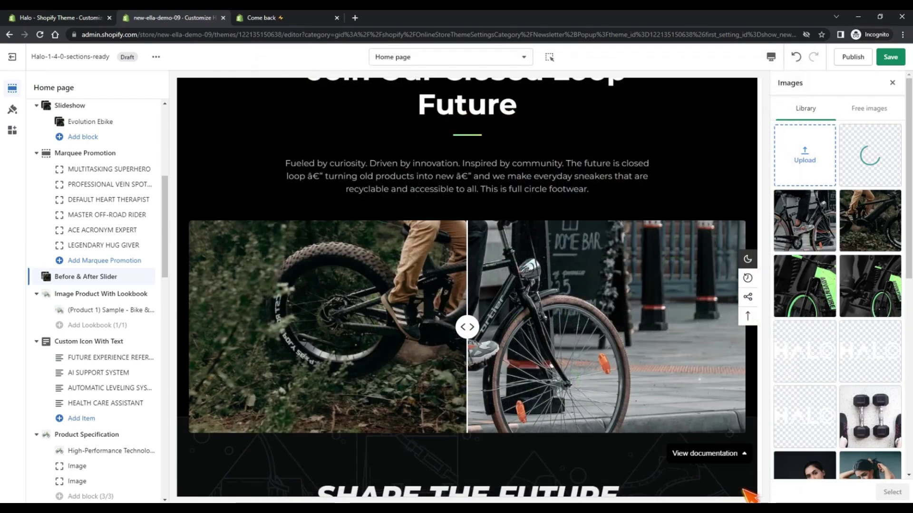
pyautogui.click(892, 493)
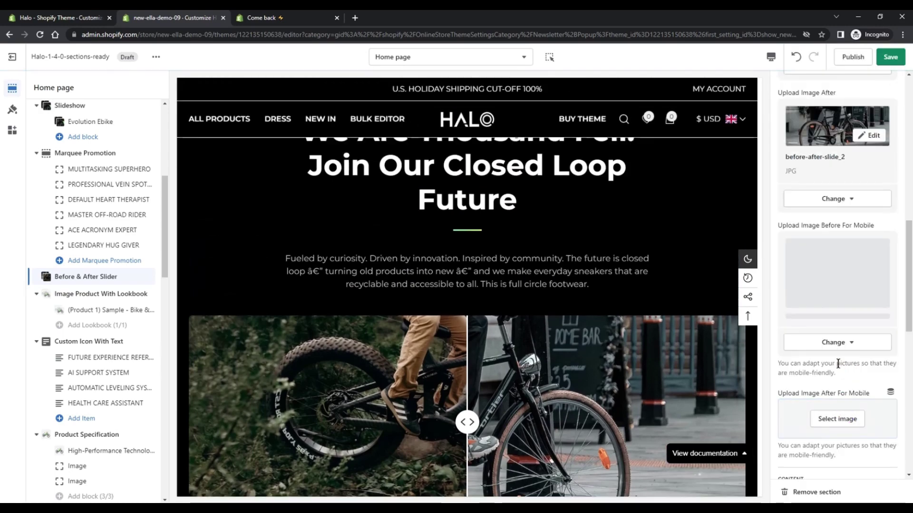
# - Upload before-after-slide 2 - mobi as the Before & After Slider's mobile after image and test the comparison divider in the preview
pyautogui.click(869, 458)
pyautogui.click(808, 172)
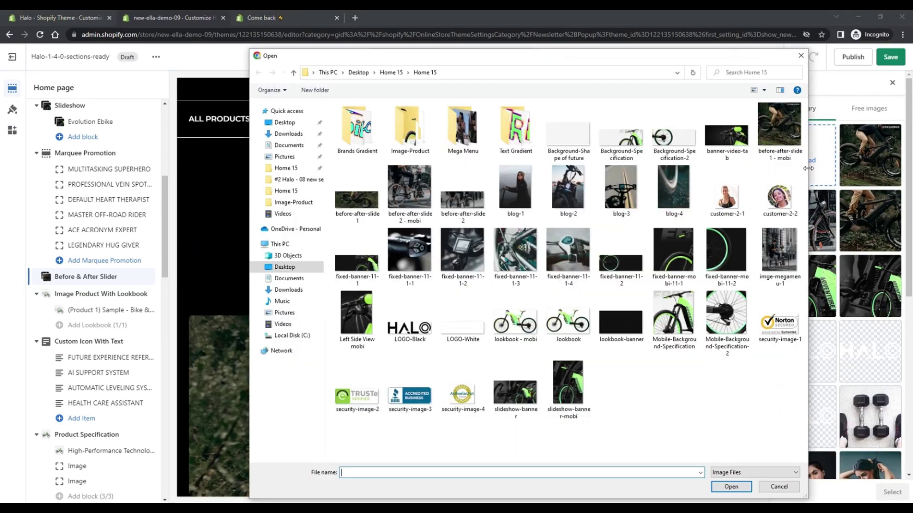
pyautogui.click(410, 190)
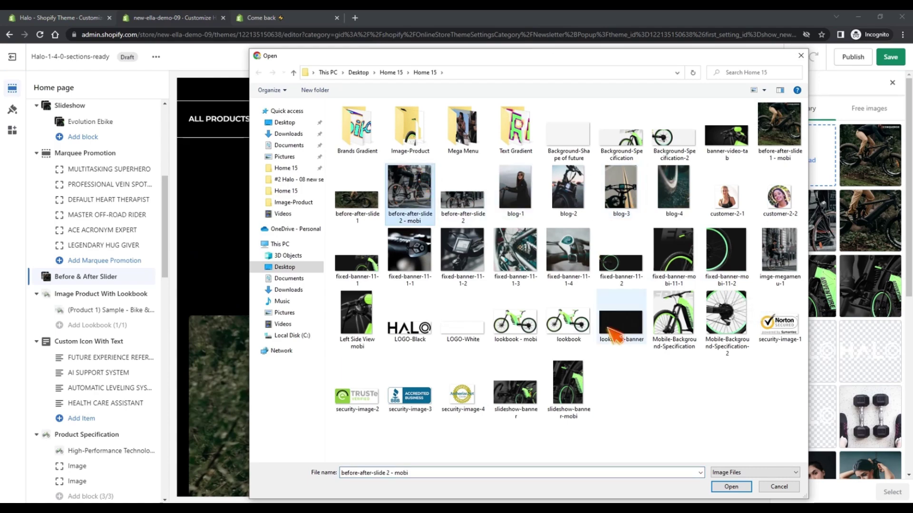
pyautogui.click(731, 487)
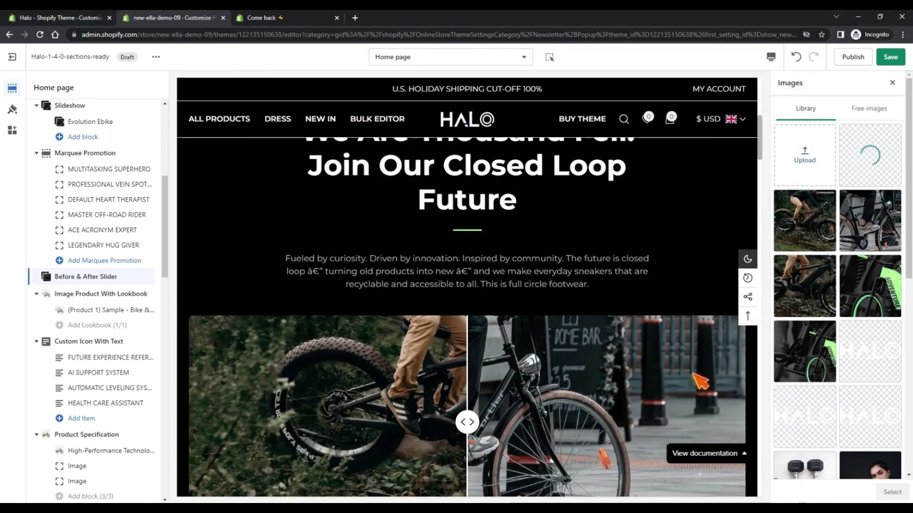
pyautogui.click(889, 493)
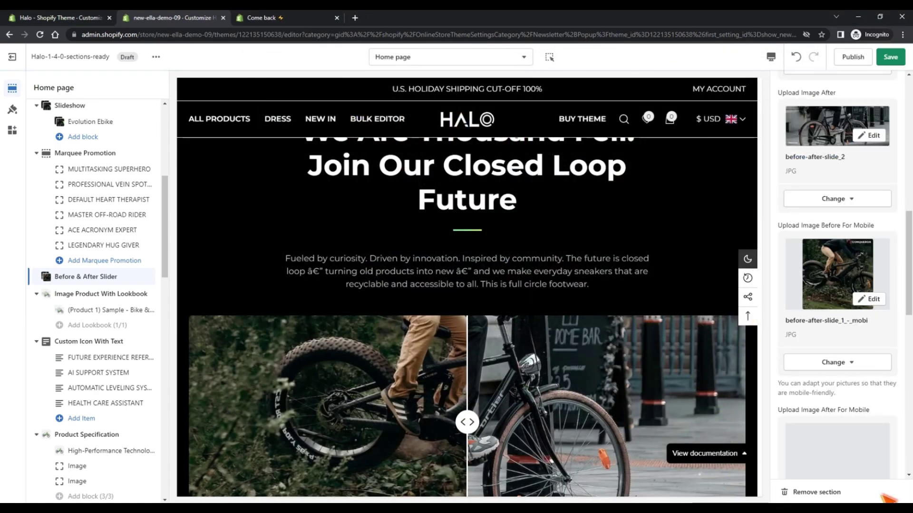
pyautogui.scroll(-3, 680, 399)
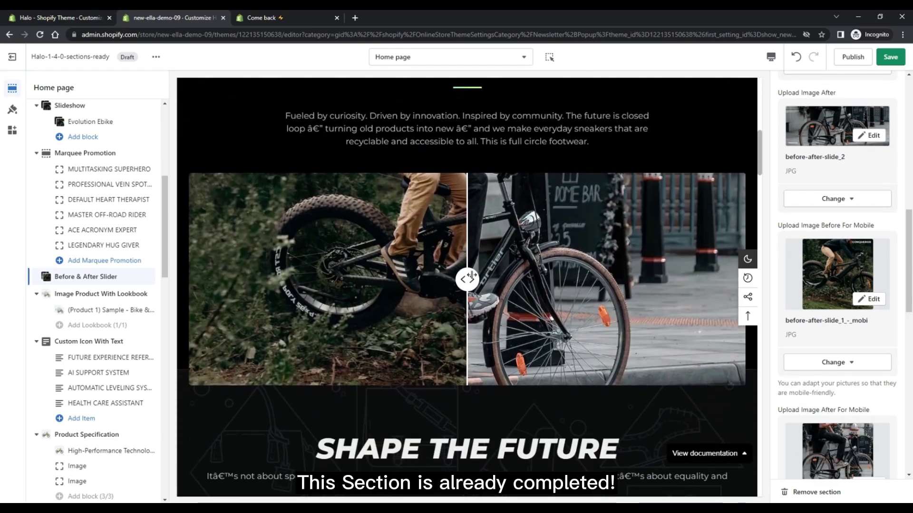
pyautogui.moveTo(470, 278); pyautogui.dragTo(485, 313)
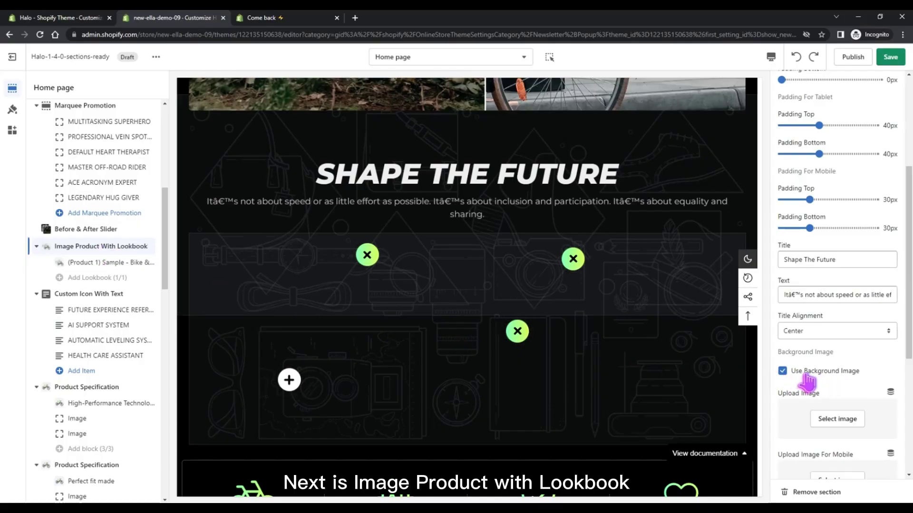
# - Upload Background-Shape of future from the Home 15 folder as the background image of the Image Product With Lookbook section
pyautogui.scroll(-2, 819, 375)
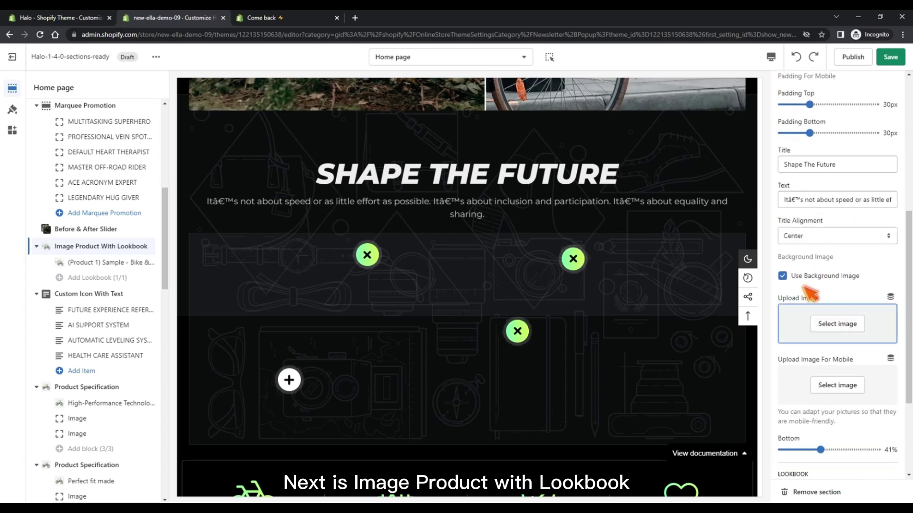
pyautogui.click(819, 341)
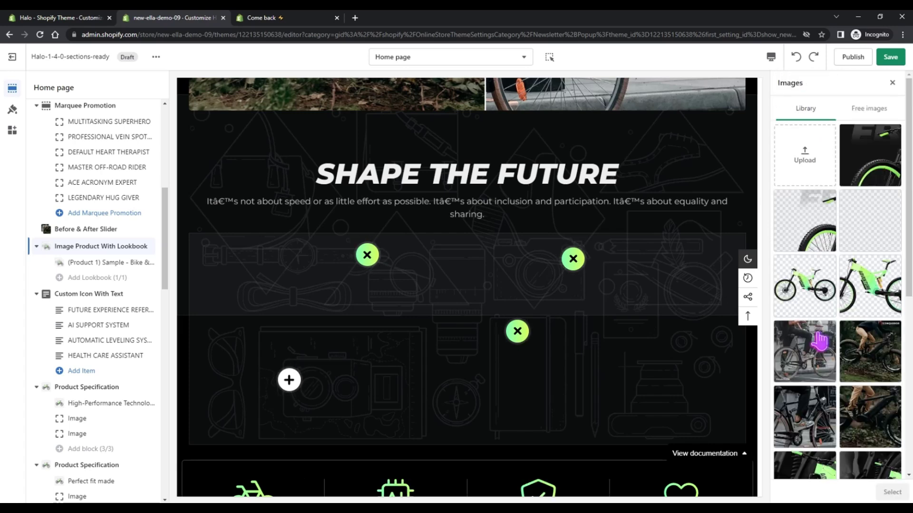
pyautogui.click(811, 162)
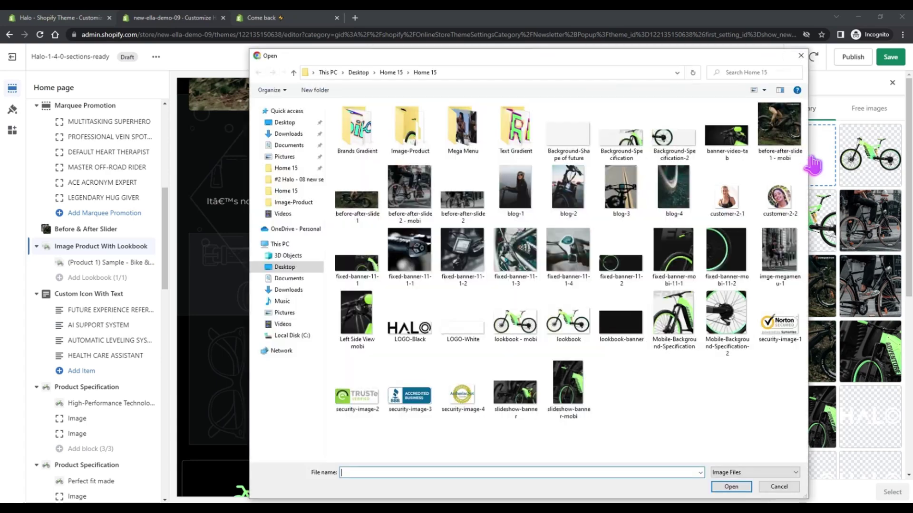
pyautogui.click(582, 157)
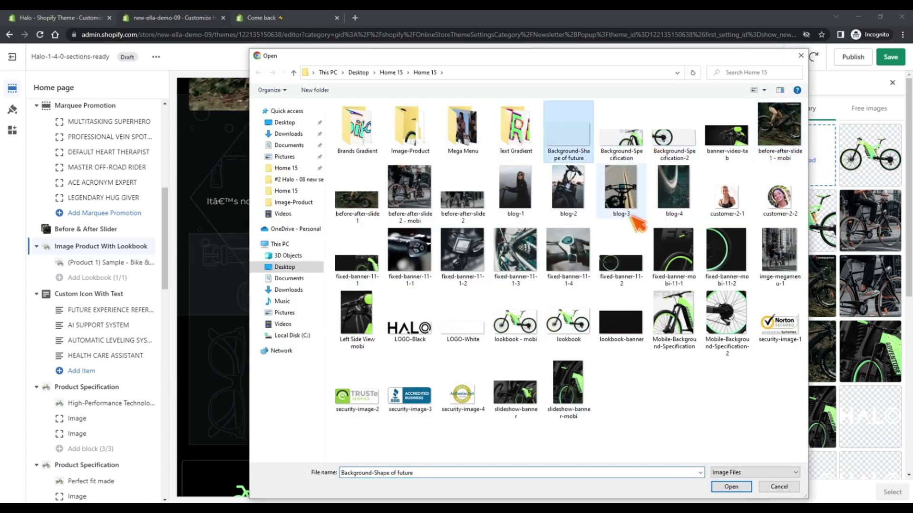
pyautogui.click(732, 488)
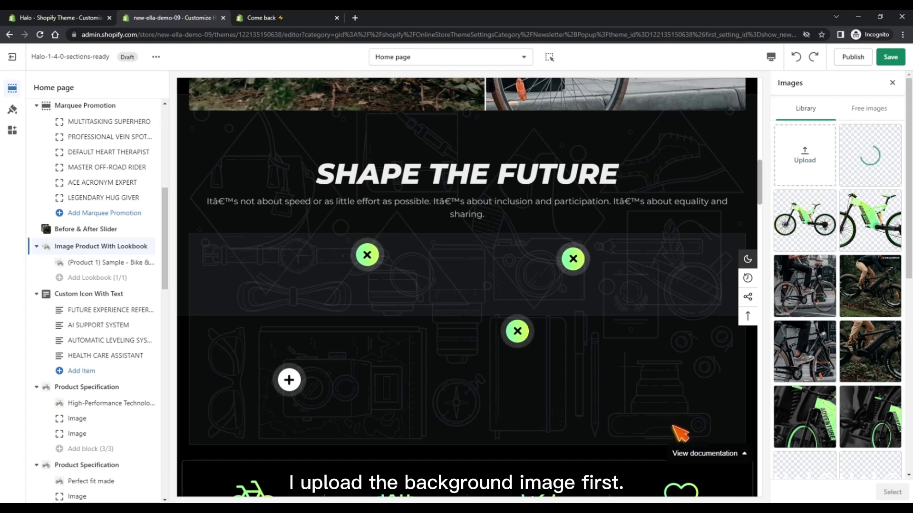
pyautogui.scroll(-1, 662, 409)
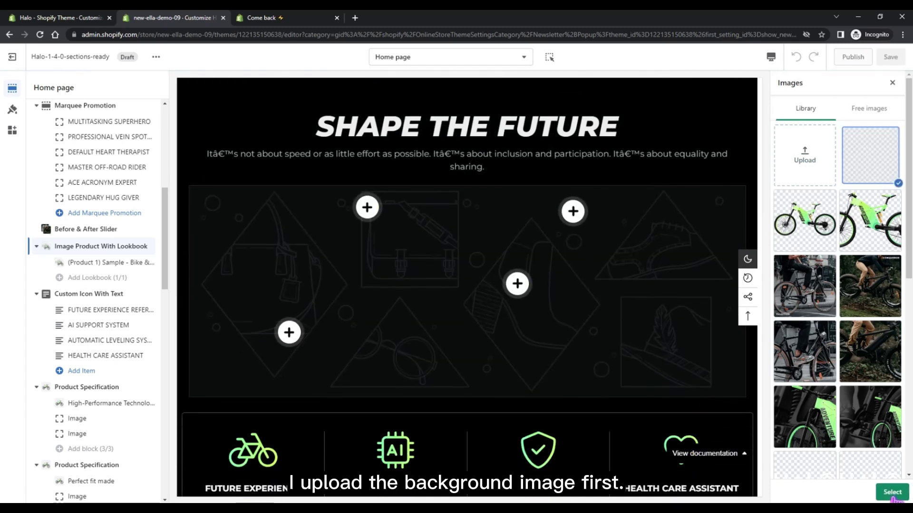
pyautogui.click(887, 493)
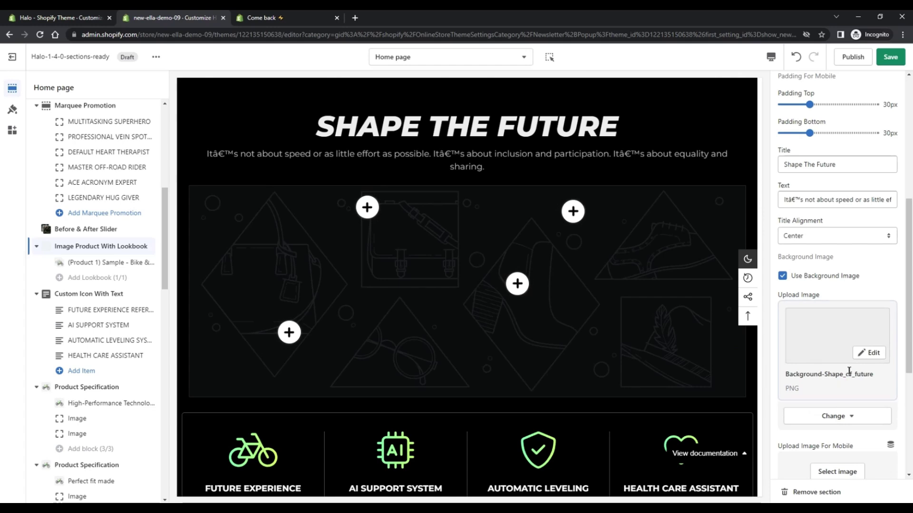
# - Choose the library image lookbook as the main image of the Product 1 lookbook block
pyautogui.scroll(-3, 848, 370)
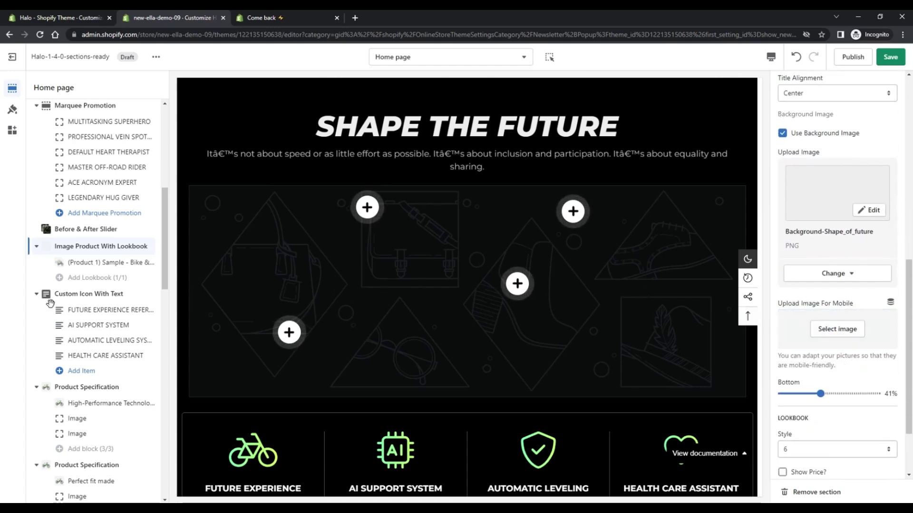
pyautogui.click(97, 265)
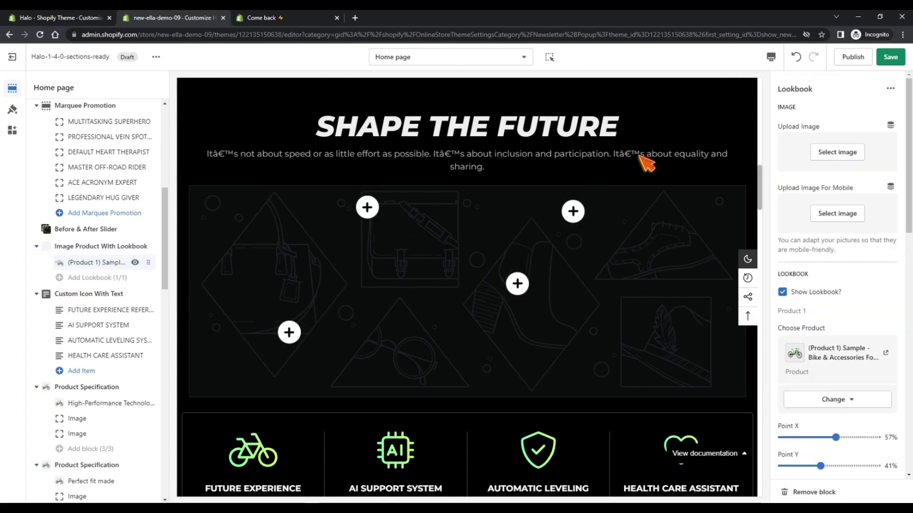
pyautogui.click(837, 152)
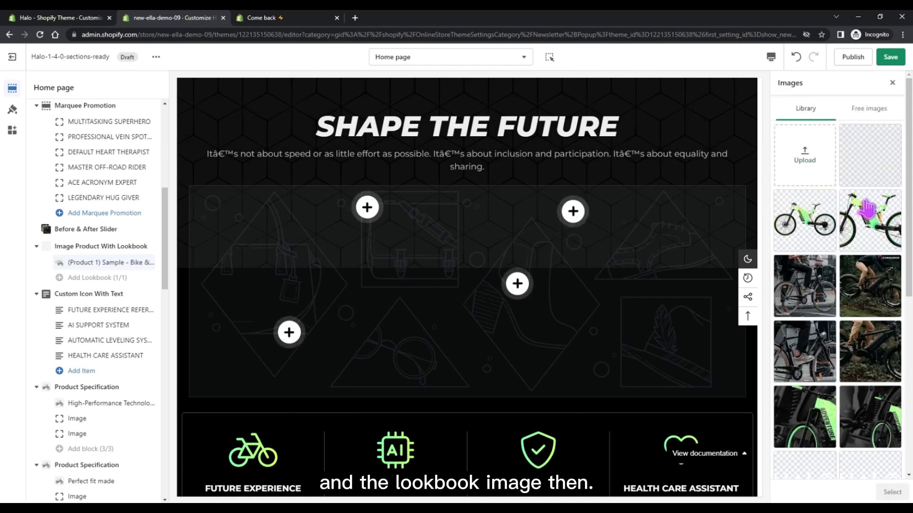
pyautogui.click(865, 234)
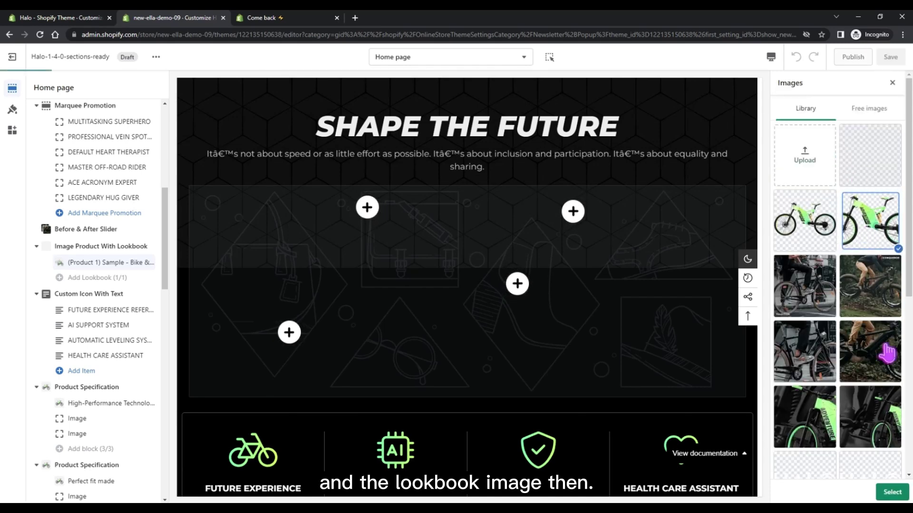
pyautogui.click(893, 494)
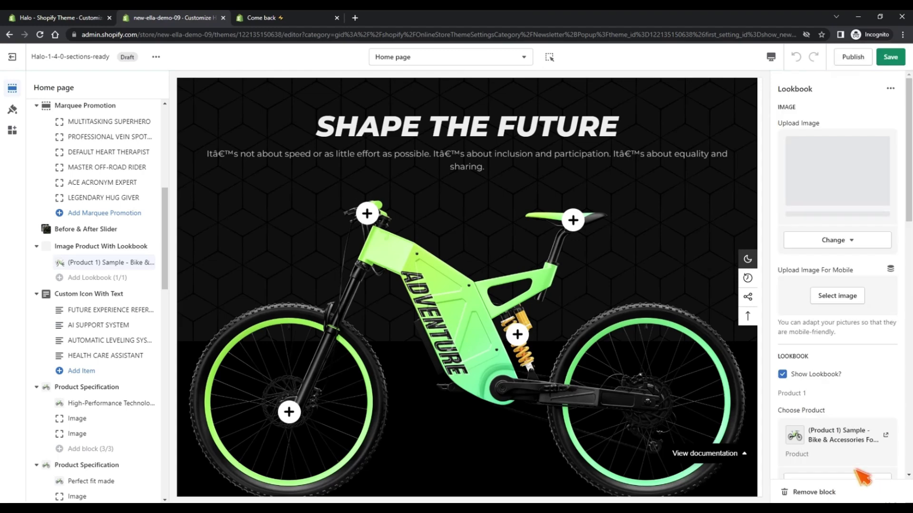
# - Choose the library image lookbook - mobi as the Product 1 lookbook block's mobile image and review the section in the preview
pyautogui.click(865, 316)
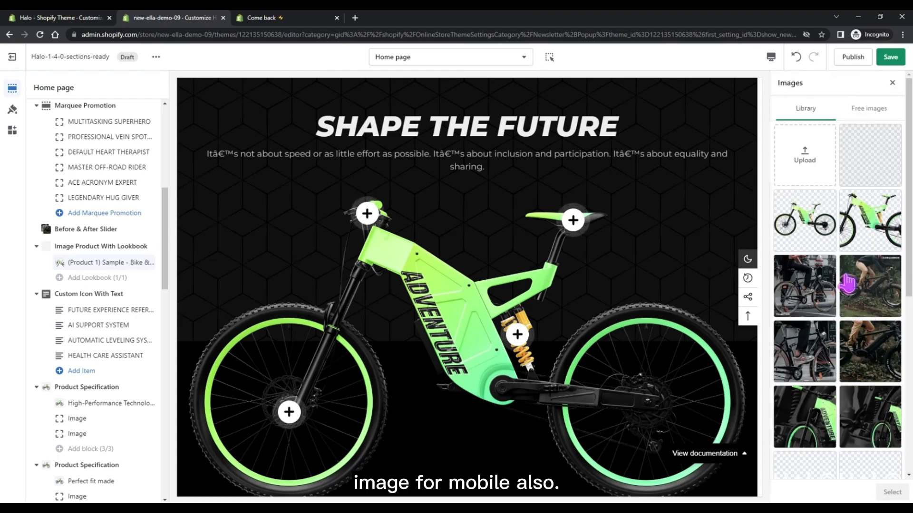
pyautogui.click(804, 220)
pyautogui.click(892, 495)
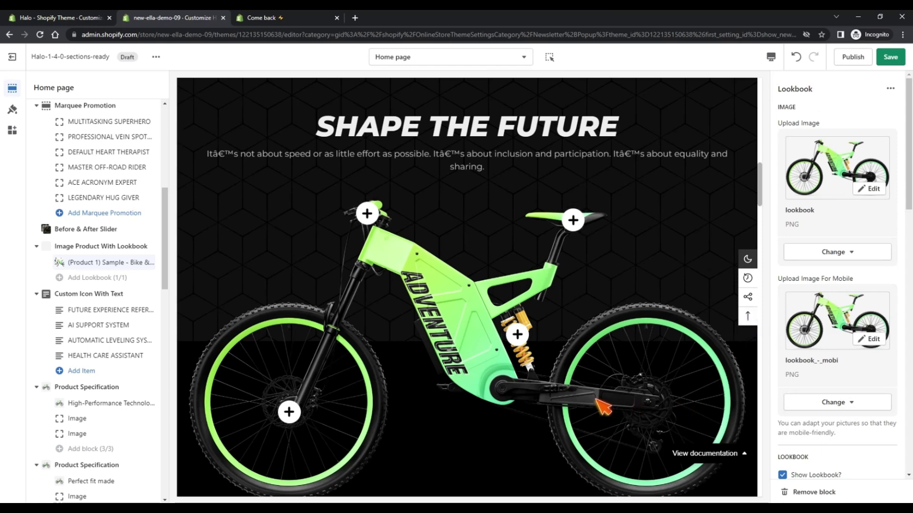
pyautogui.scroll(-5, 561, 411)
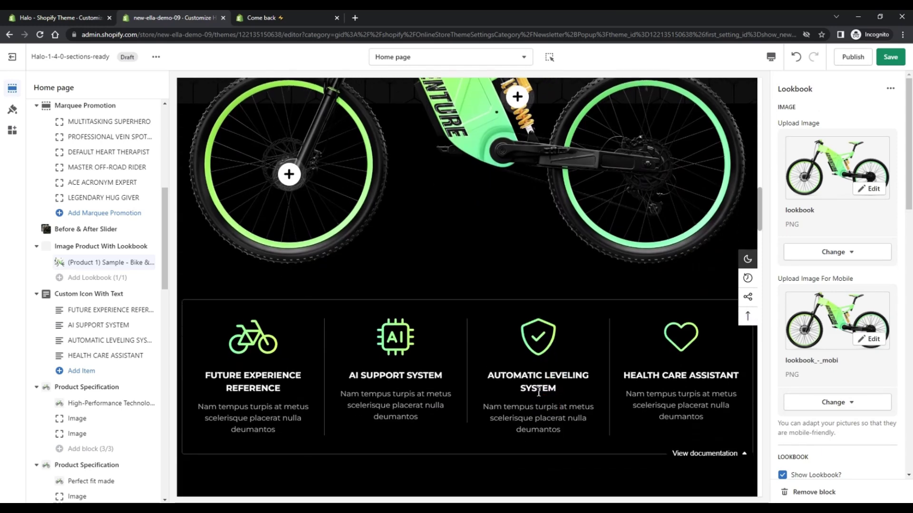
pyautogui.scroll(2, 538, 392)
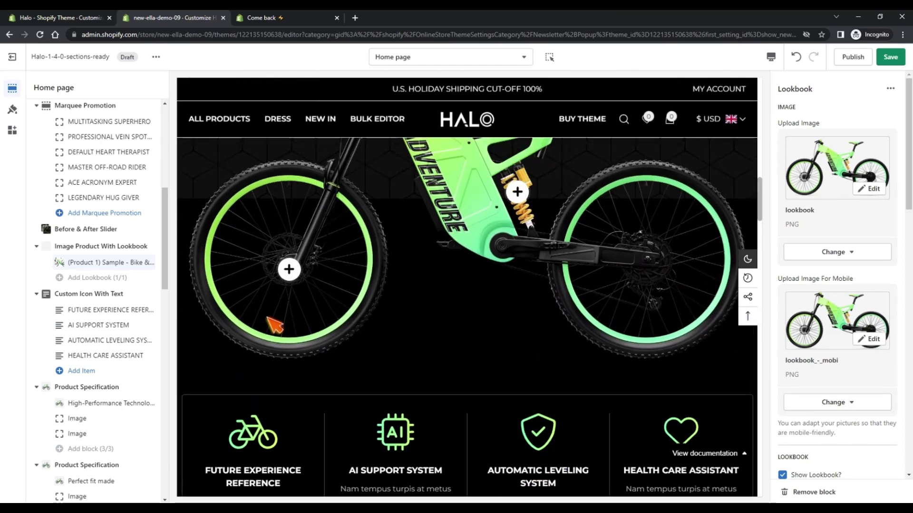
# - Check the Custom Icon With Text section, and upload Background-Specification as the background image of the first Product Specification section
pyautogui.click(94, 295)
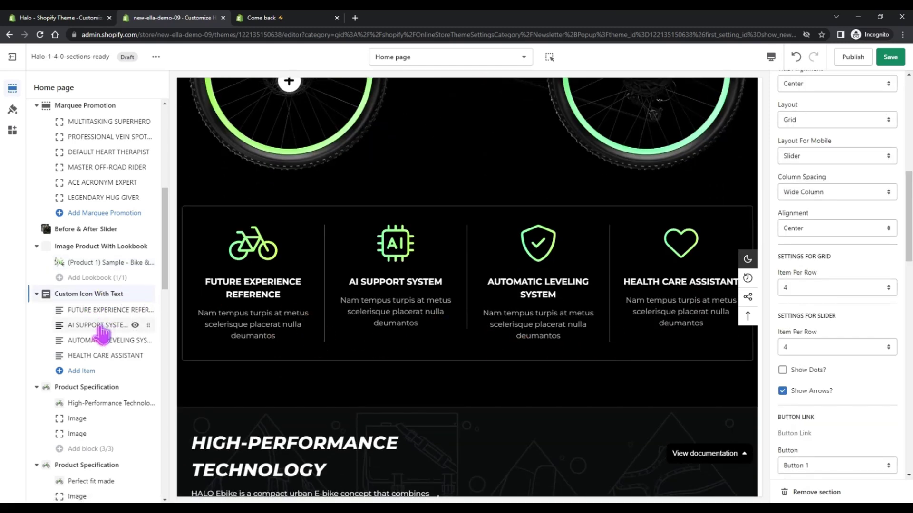
pyautogui.scroll(-3, 101, 335)
pyautogui.click(95, 245)
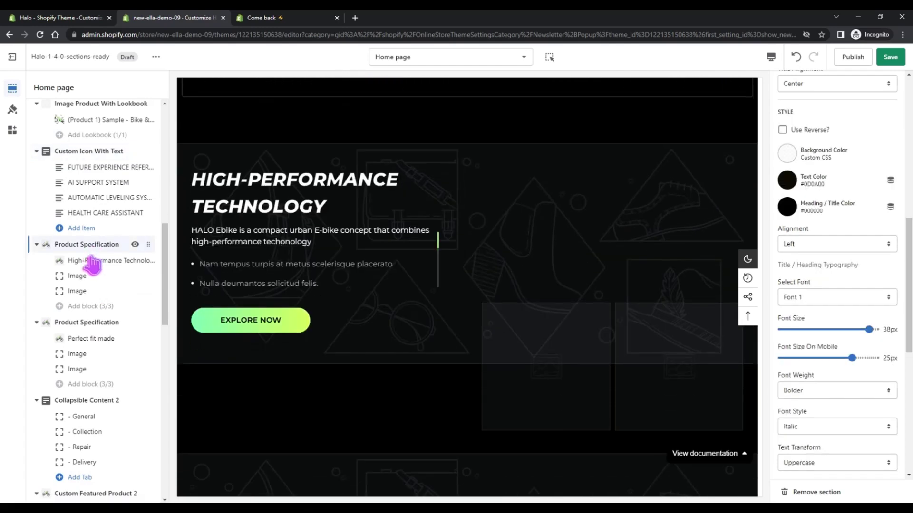
pyautogui.scroll(-6, 863, 328)
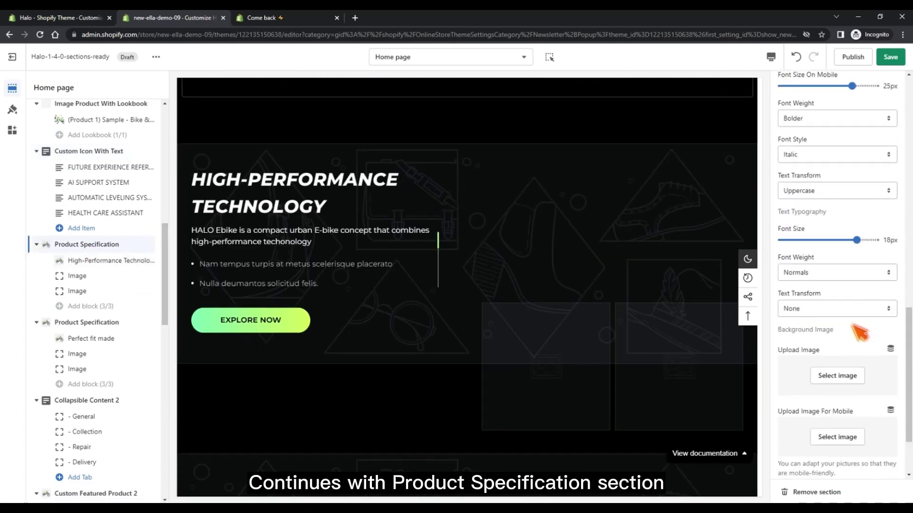
pyautogui.scroll(-2, 852, 326)
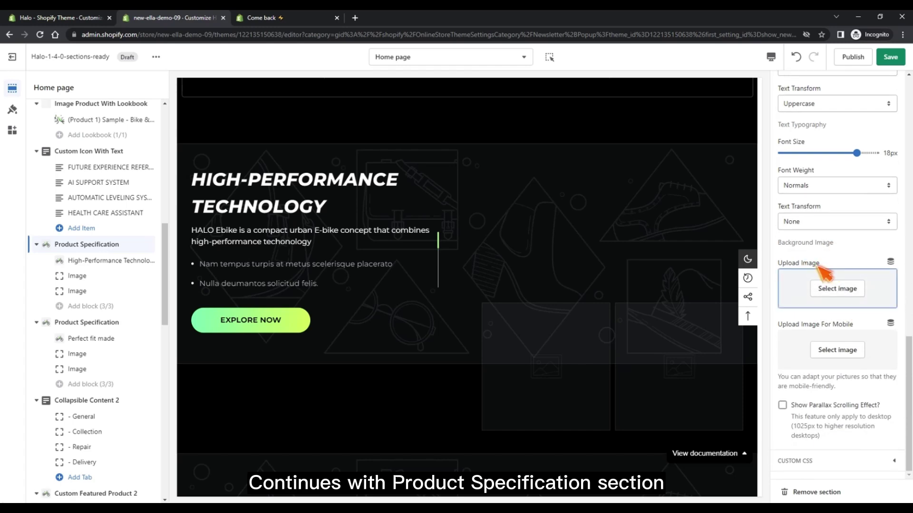
pyautogui.click(836, 289)
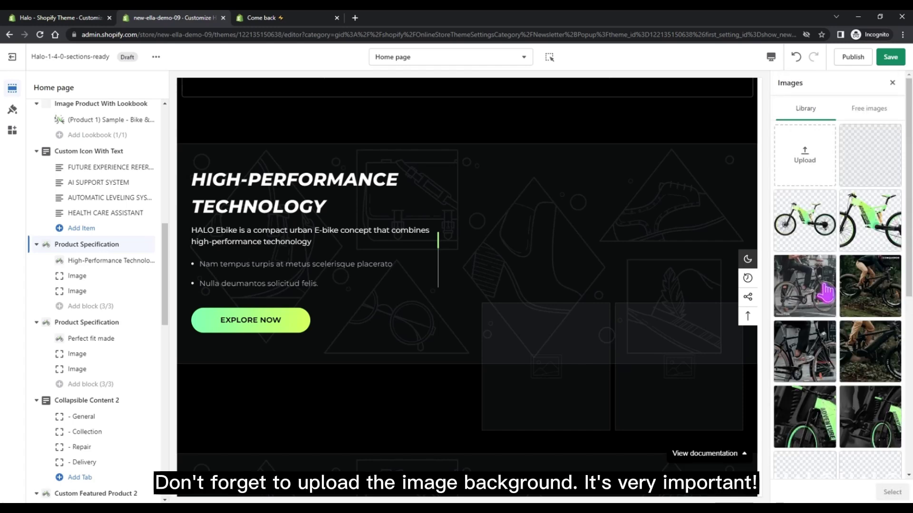
pyautogui.click(814, 164)
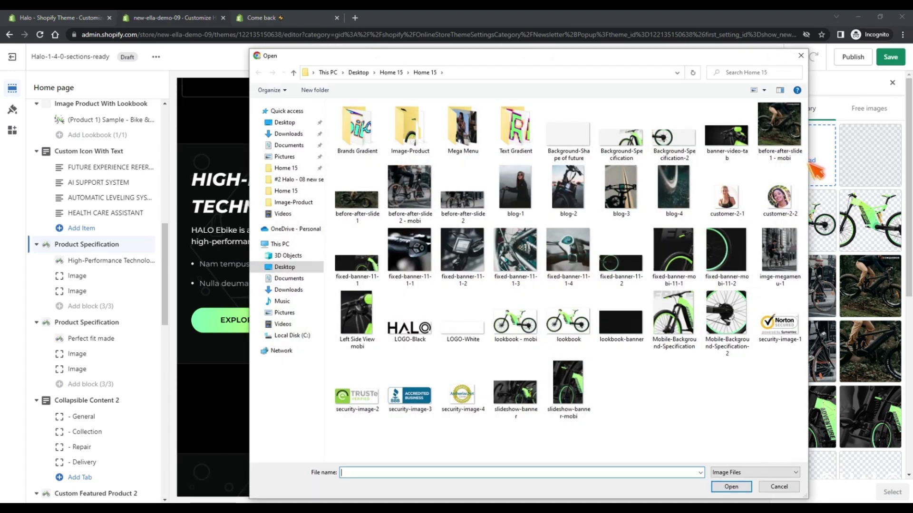
pyautogui.click(627, 143)
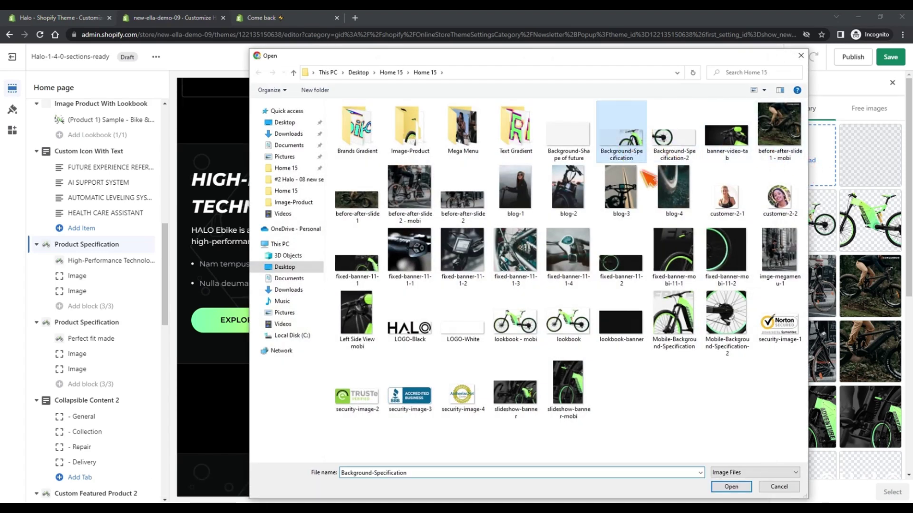
pyautogui.click(731, 487)
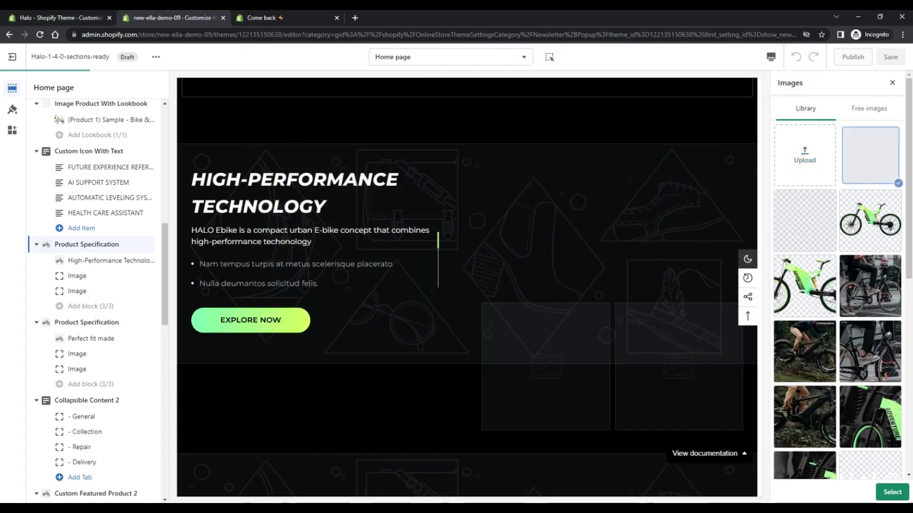
pyautogui.click(892, 493)
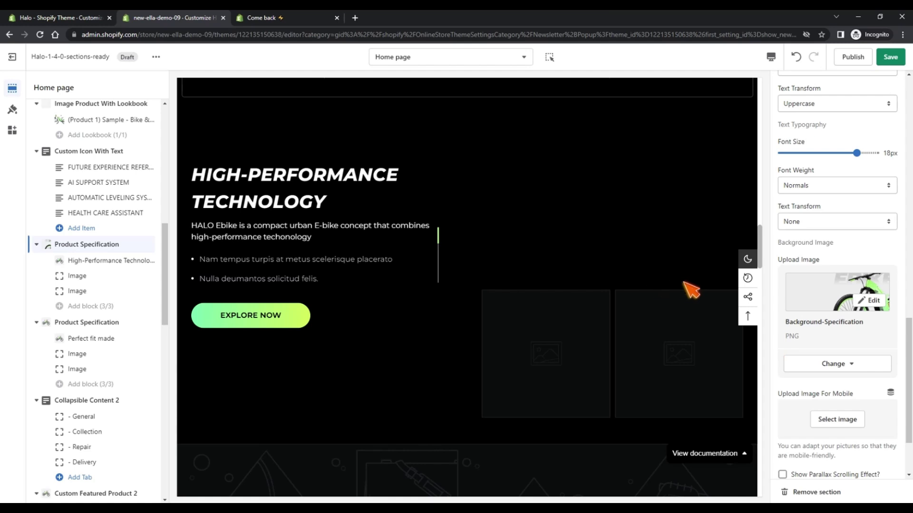
# - Upload fixed-banner-mobi-11-1 as the mobile background image of the first Product Specification section
pyautogui.scroll(-2, 846, 389)
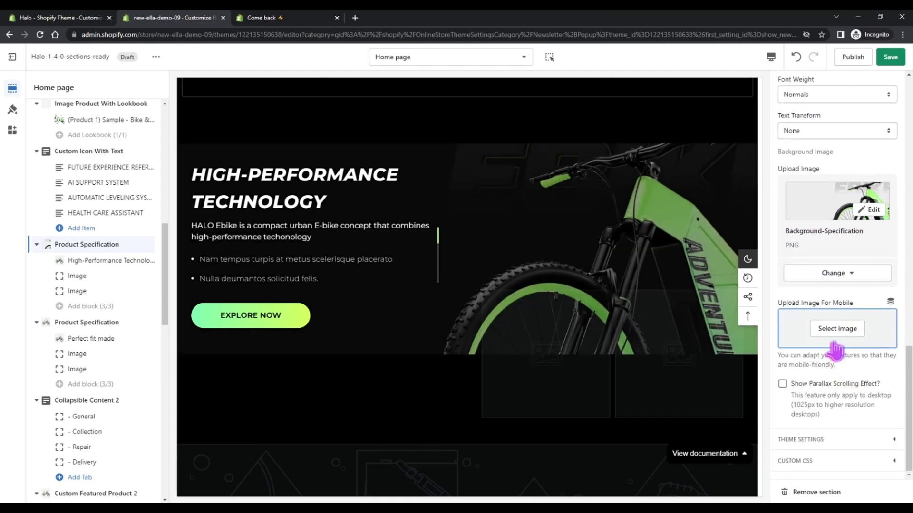
pyautogui.click(837, 333)
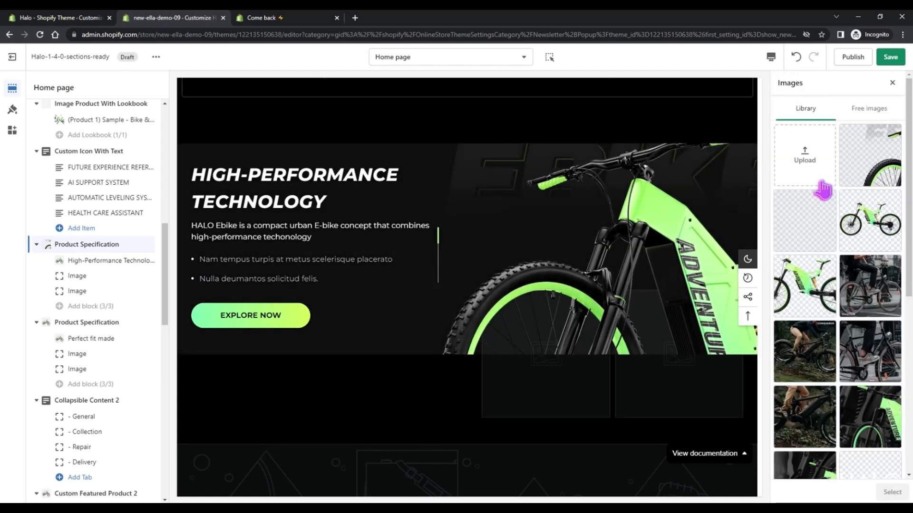
pyautogui.click(804, 164)
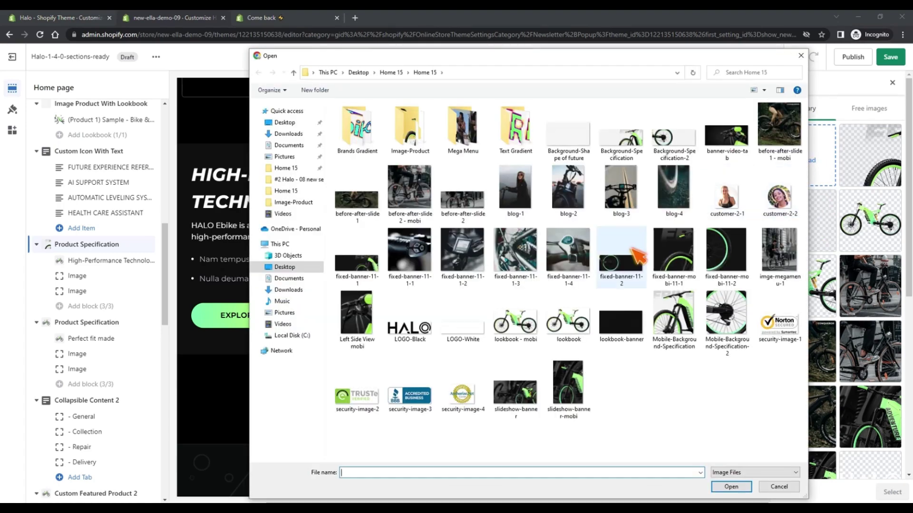
pyautogui.click(666, 256)
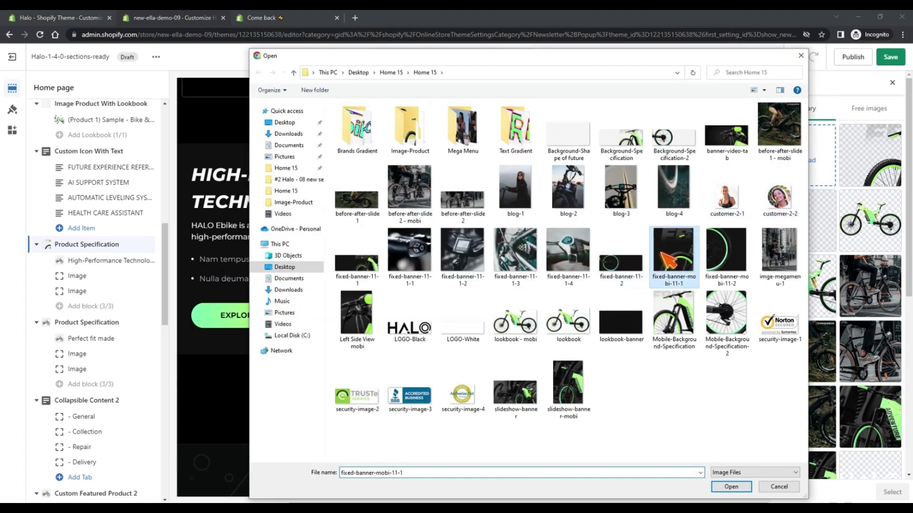
pyautogui.click(732, 487)
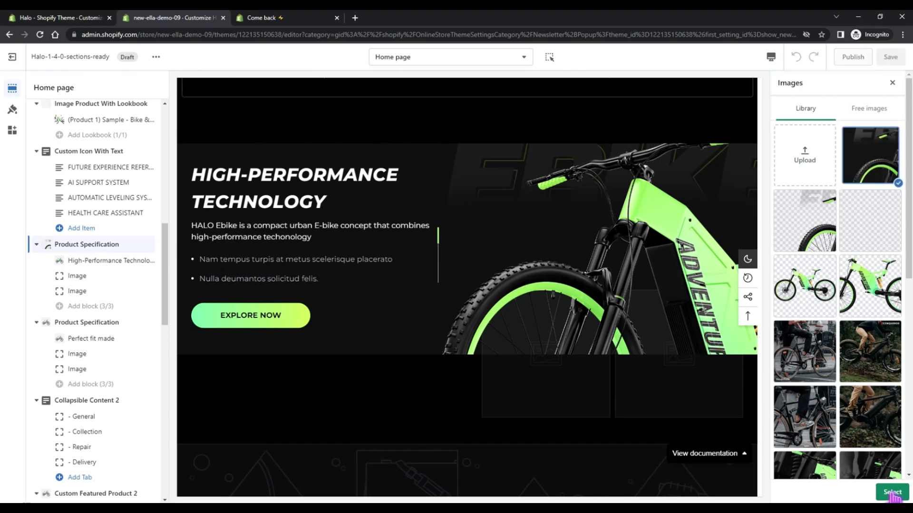
pyautogui.click(892, 493)
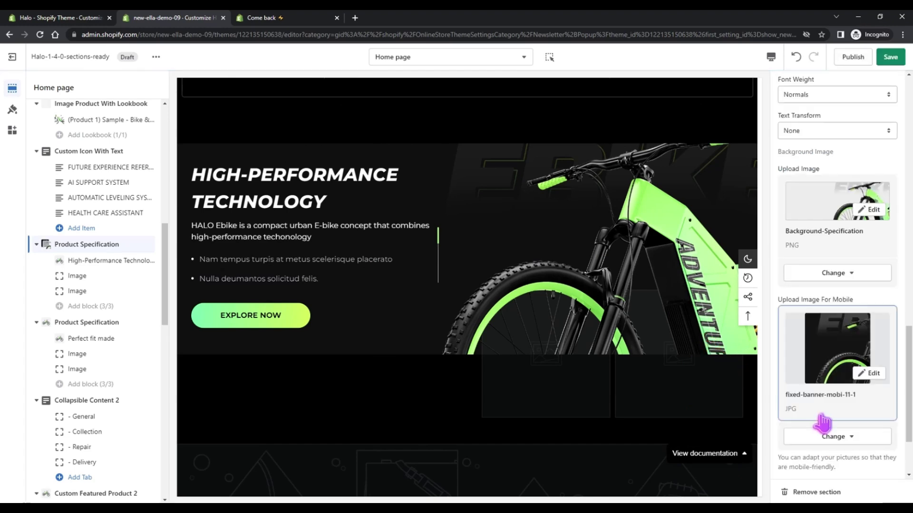
# - Open the image upload for the first Image block of the High-Performance Technology product specification section
pyautogui.click(96, 276)
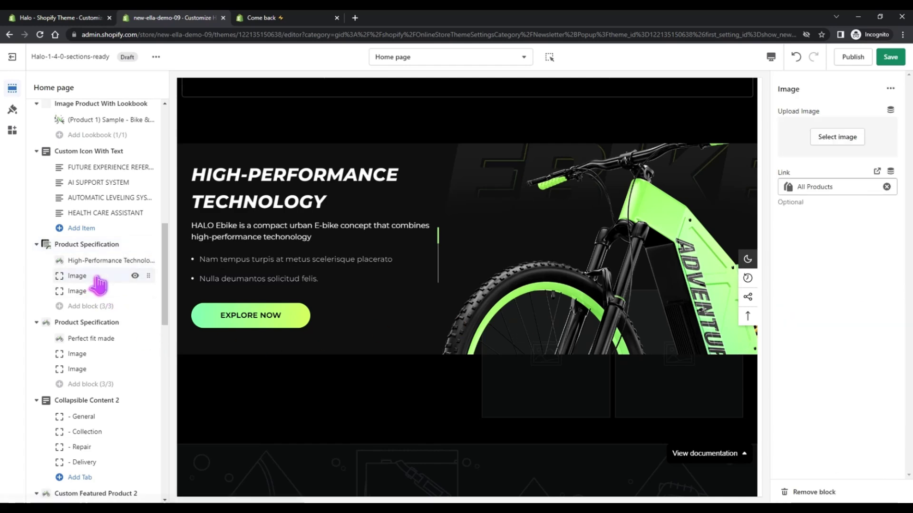
pyautogui.click(835, 143)
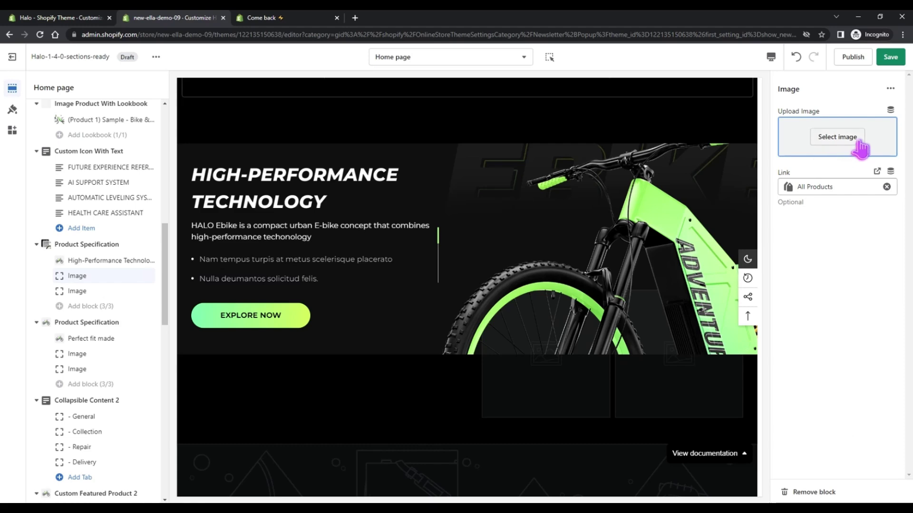
pyautogui.click(827, 160)
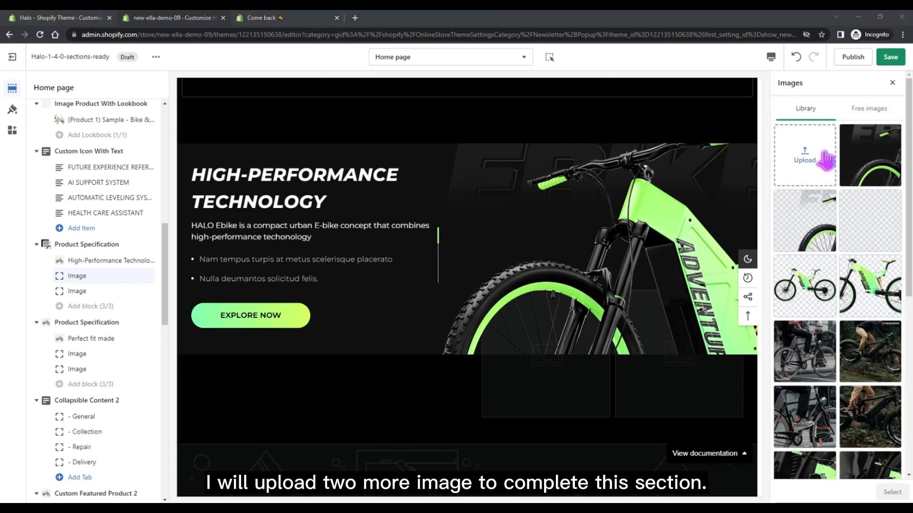
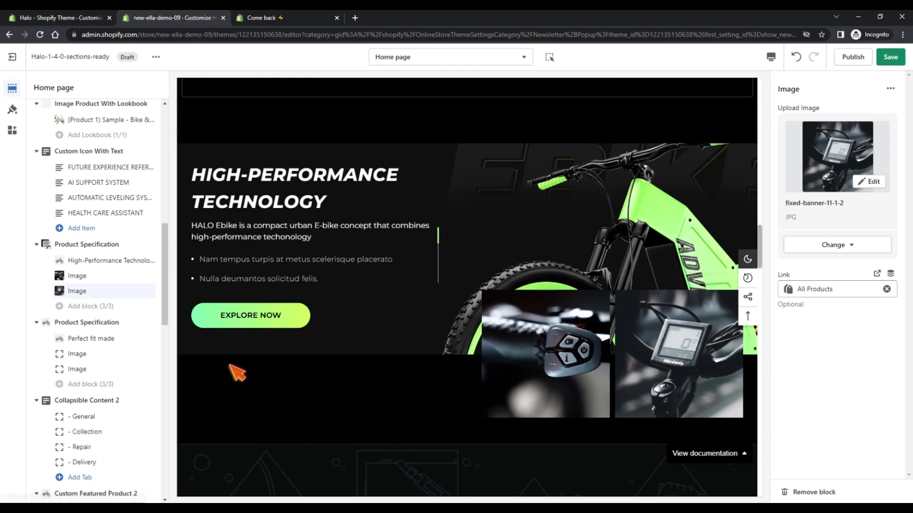
# - Upload Background-Specification-2 as the background image and fixed-banner-mobi-11-2 as the mobile background of the second Product Specification section
pyautogui.click(98, 327)
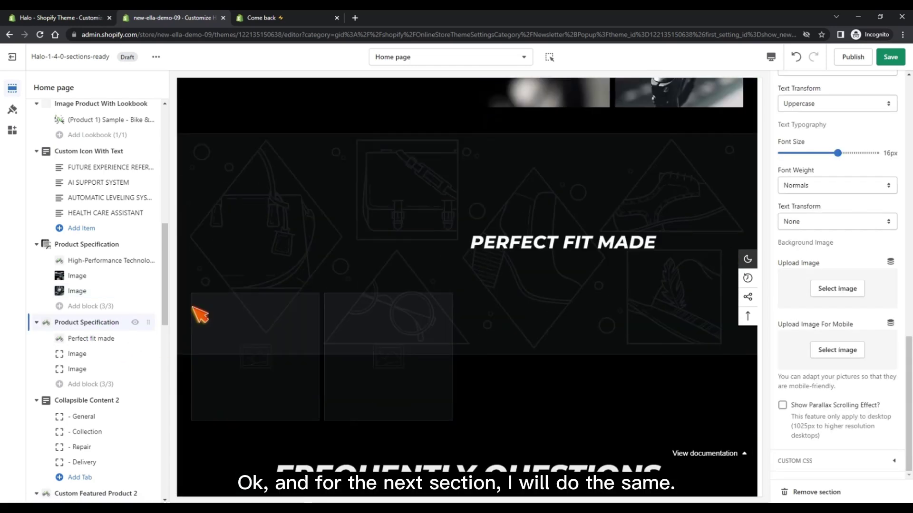
pyautogui.click(837, 289)
pyautogui.click(815, 162)
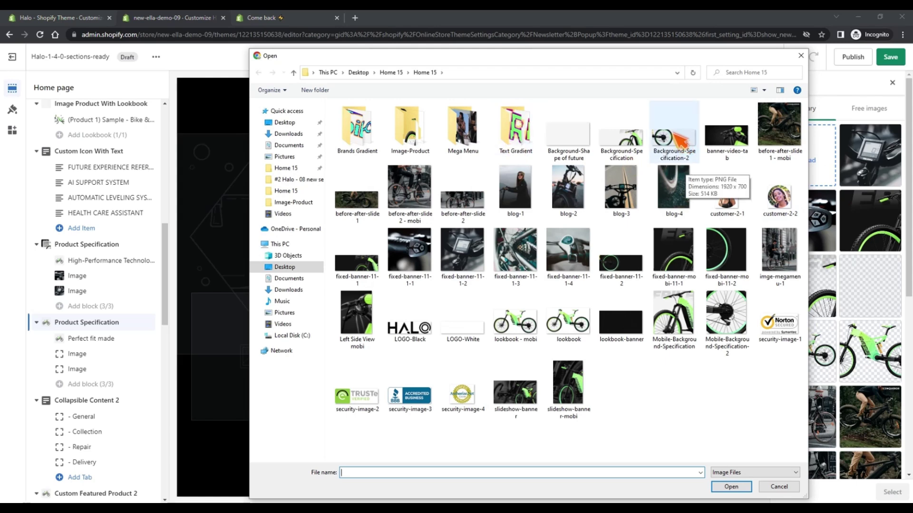
pyautogui.click(738, 263)
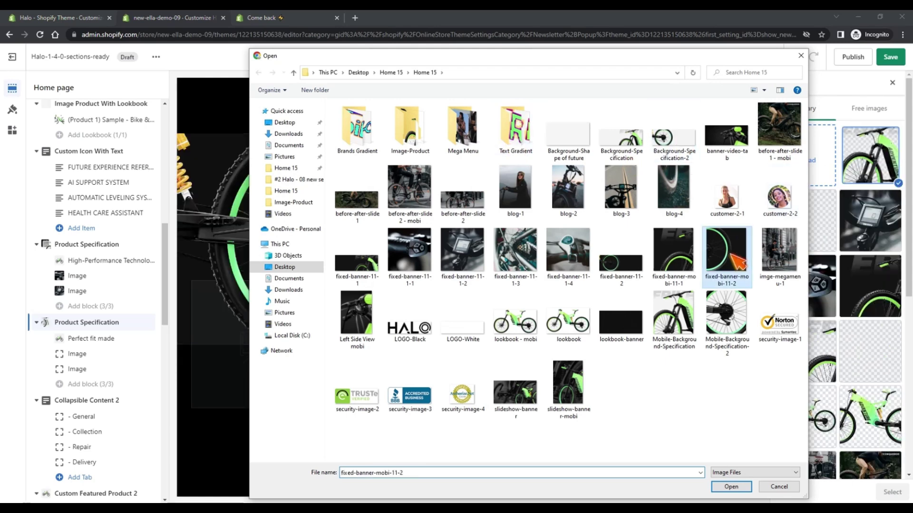
pyautogui.click(731, 487)
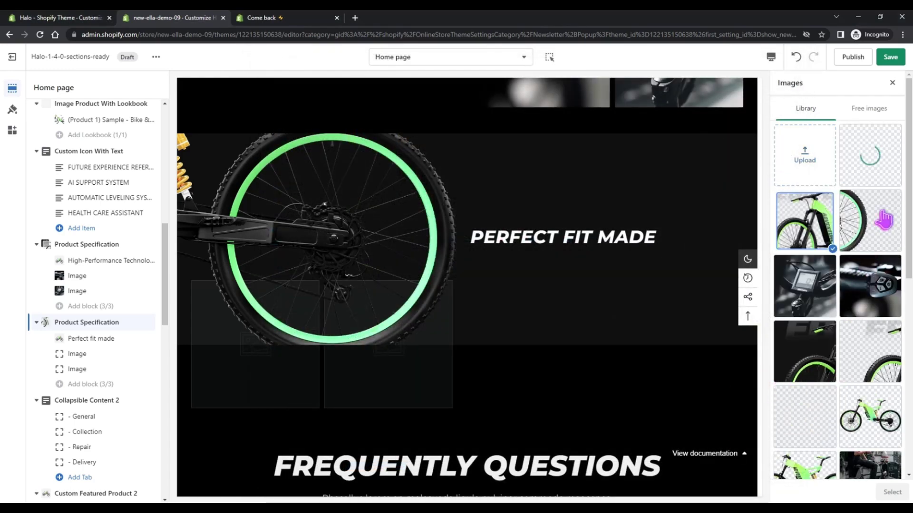
pyautogui.click(890, 493)
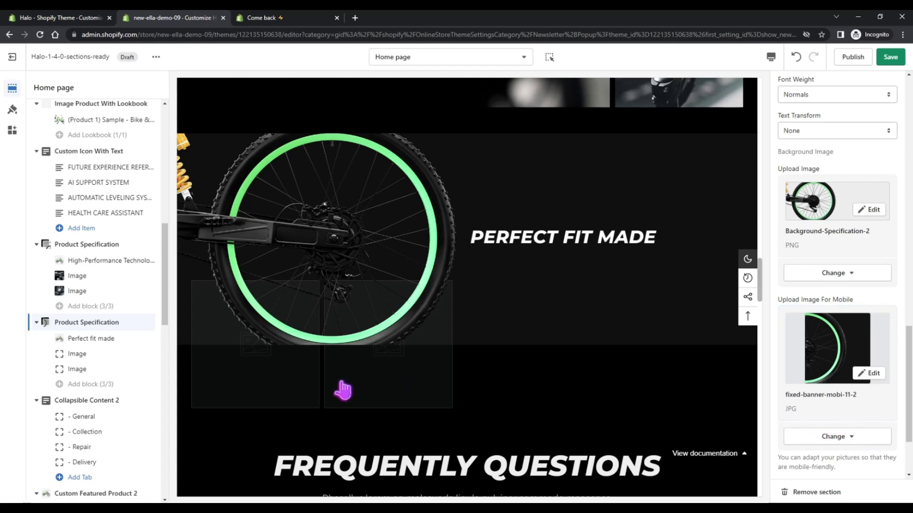
# - Upload fixed-banner-11-1-3 as the image of the first Image block in the Perfect fit made specification section
pyautogui.click(94, 338)
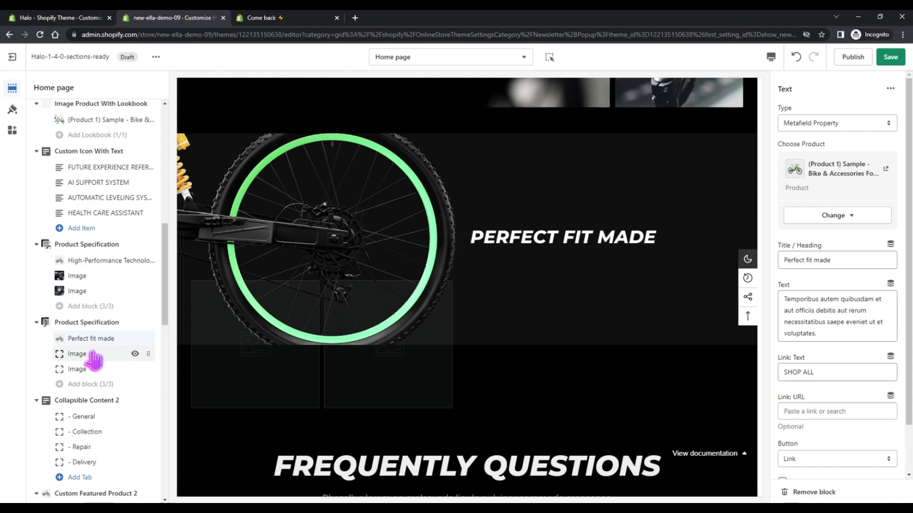
pyautogui.click(94, 356)
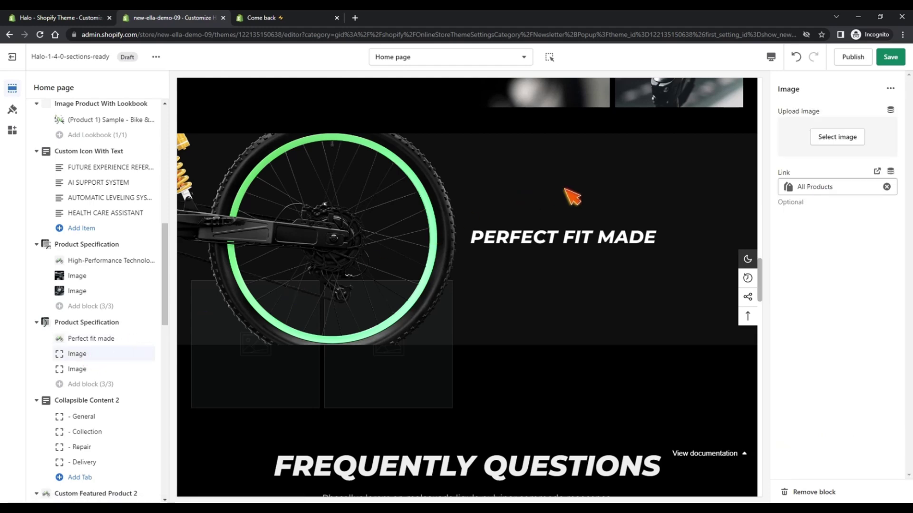
pyautogui.click(836, 137)
pyautogui.click(822, 145)
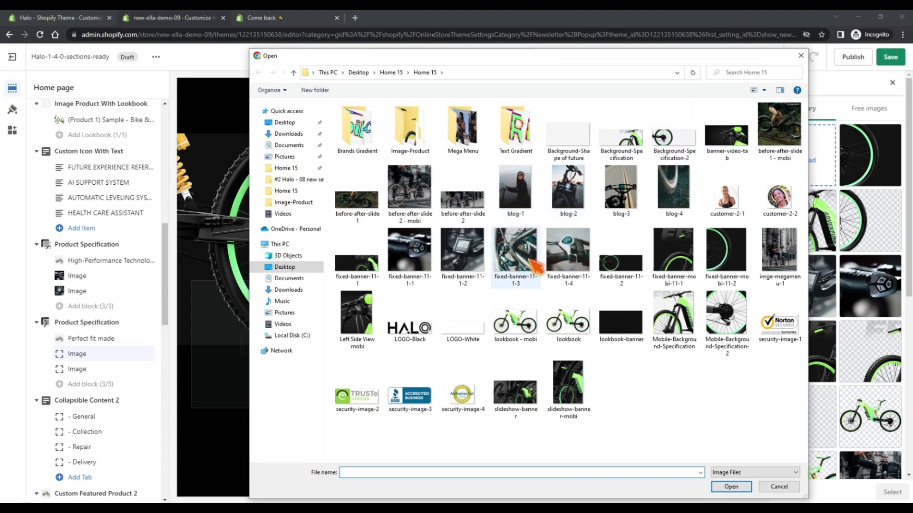
pyautogui.click(551, 256)
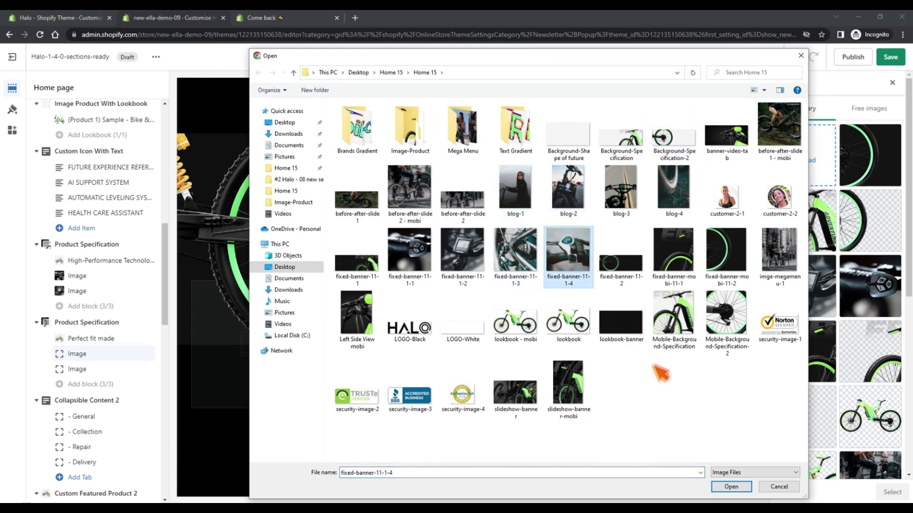
pyautogui.click(540, 262)
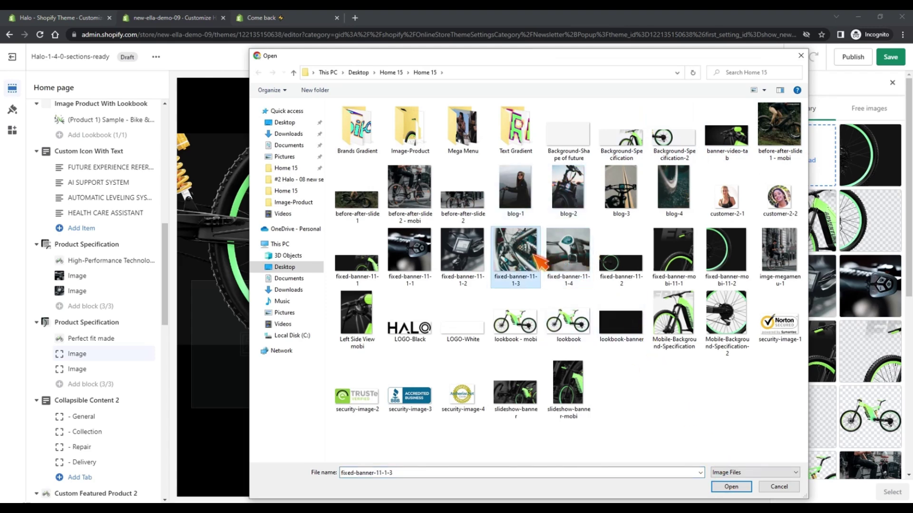
pyautogui.click(720, 486)
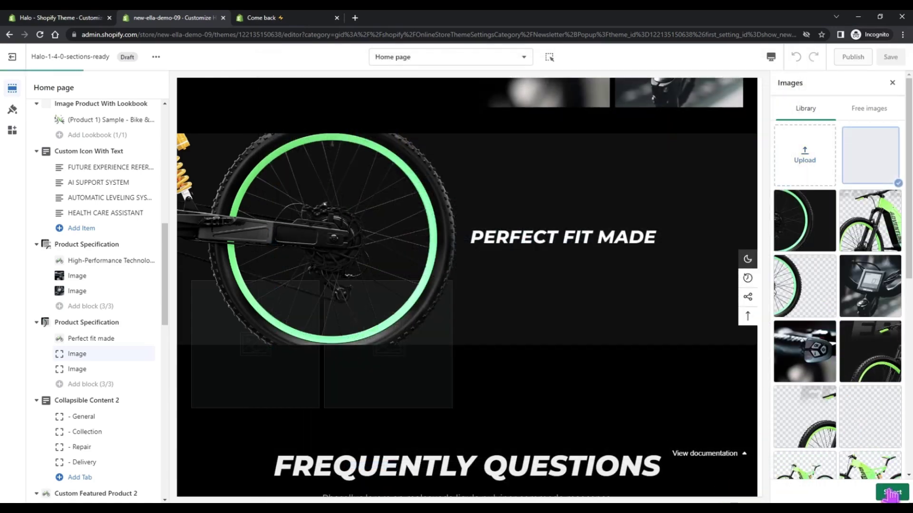
pyautogui.click(890, 492)
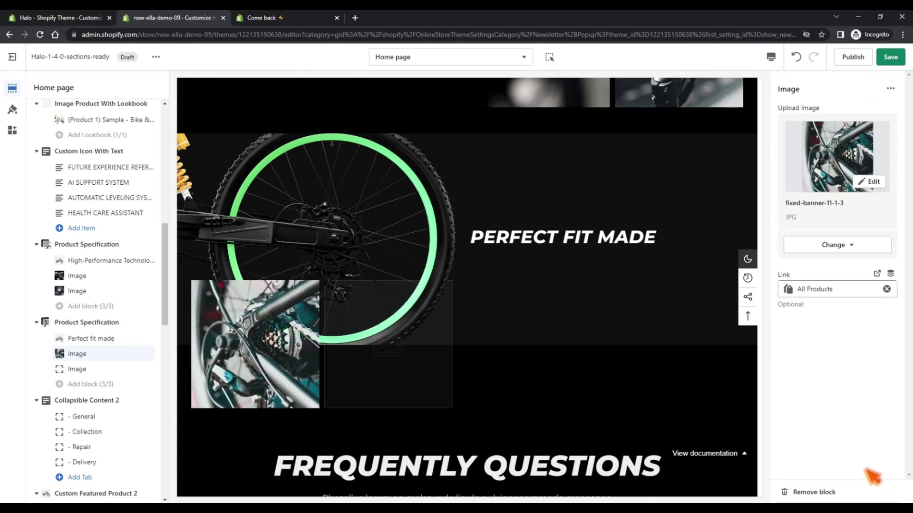
# - Upload fixed-banner-11-1-4 as the image of the second Image block in the Perfect fit made specification section
pyautogui.click(100, 371)
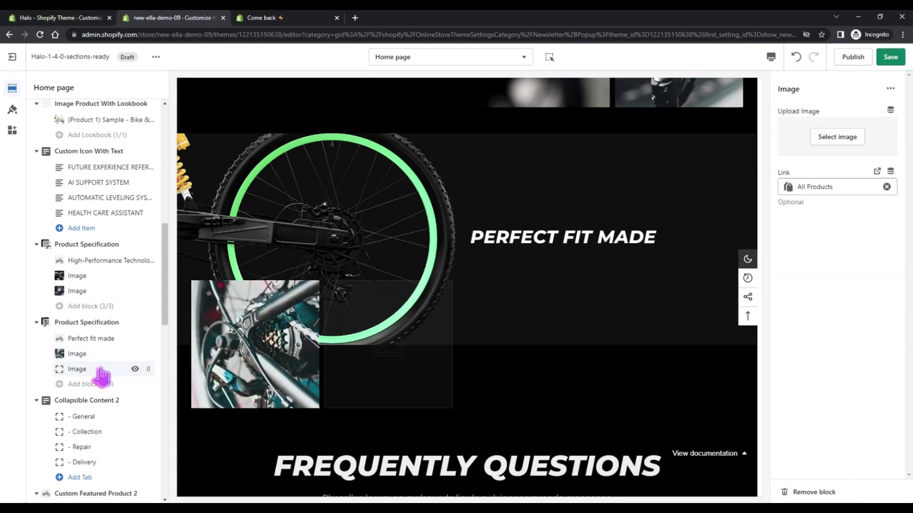
pyautogui.click(814, 142)
pyautogui.click(810, 158)
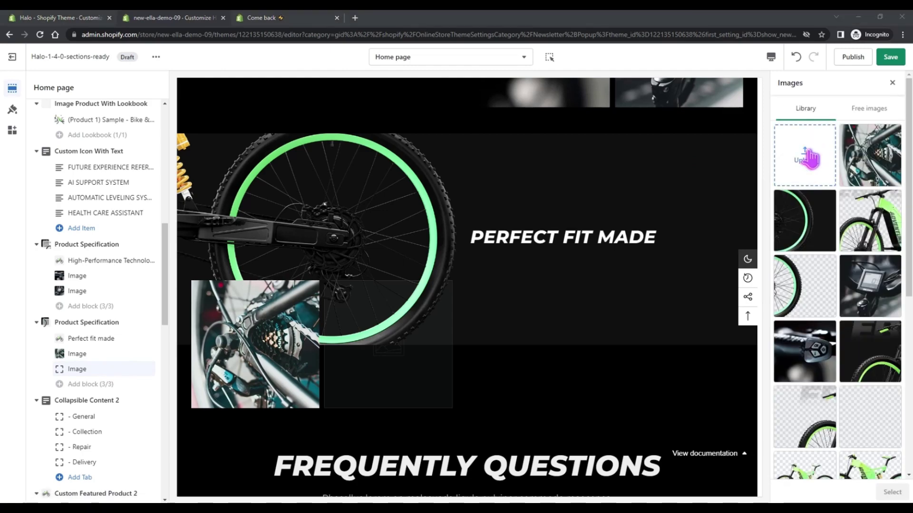
pyautogui.click(573, 260)
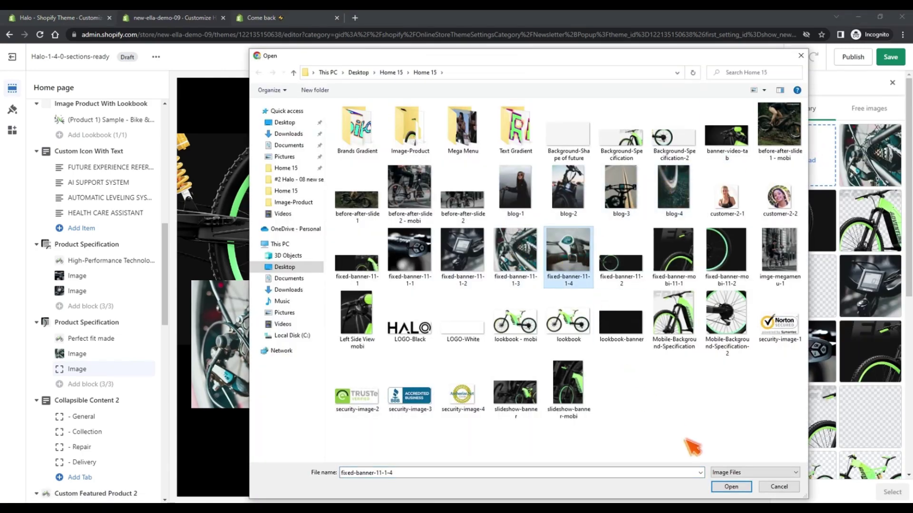
pyautogui.click(740, 488)
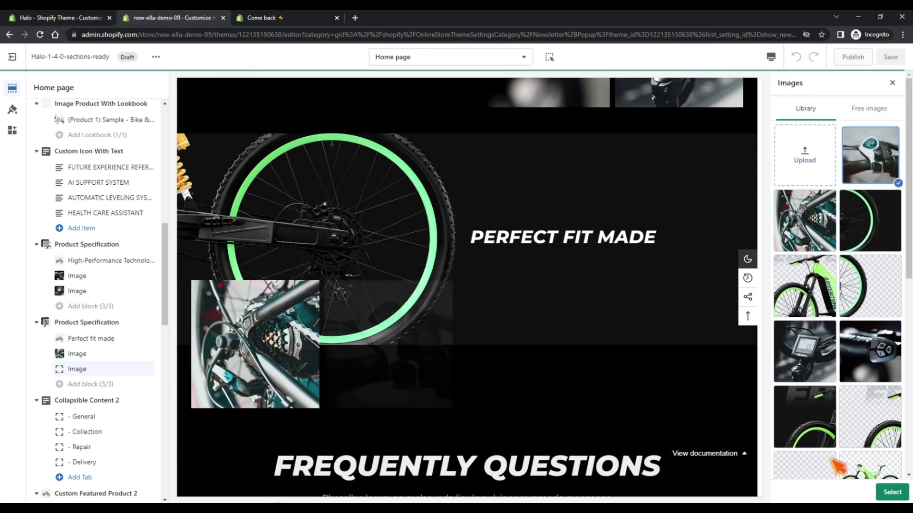
pyautogui.click(892, 492)
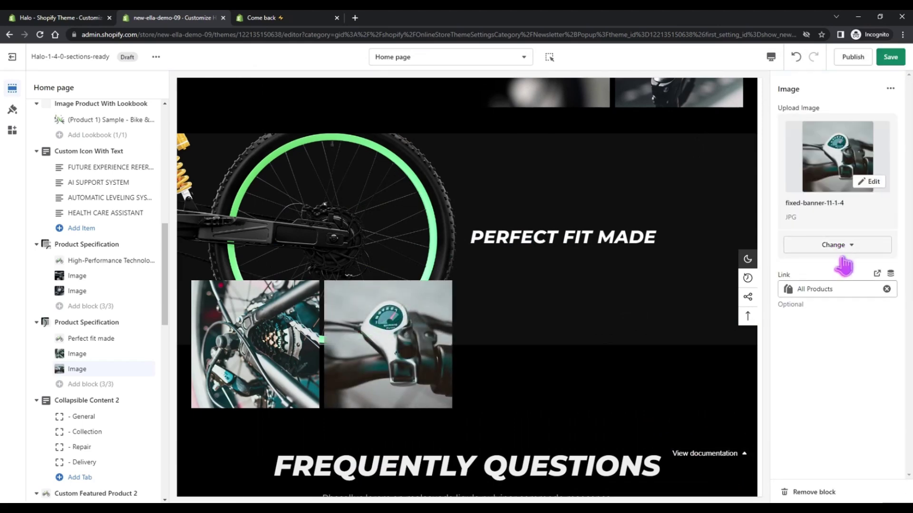
# - Check the Collapsible Content 2 section with its frequently asked questions in the preview and its settings
pyautogui.scroll(-4, 543, 379)
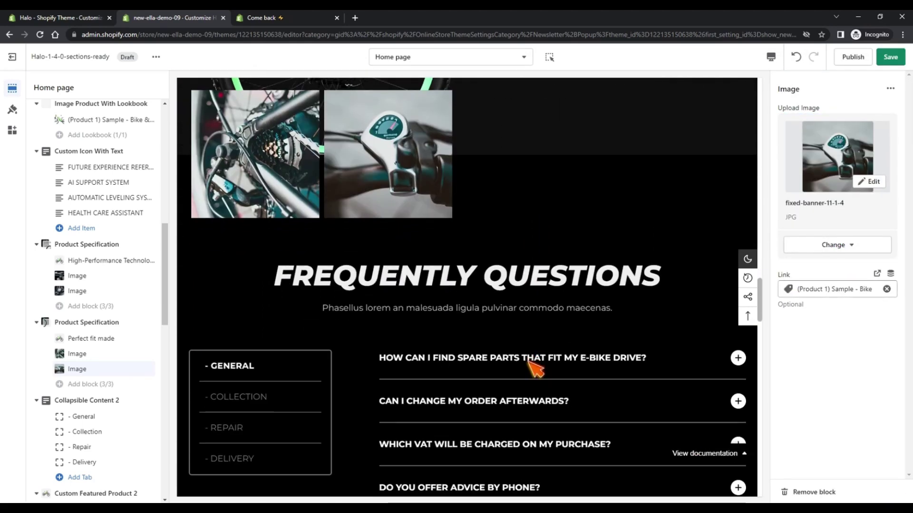
pyautogui.scroll(-2, 116, 350)
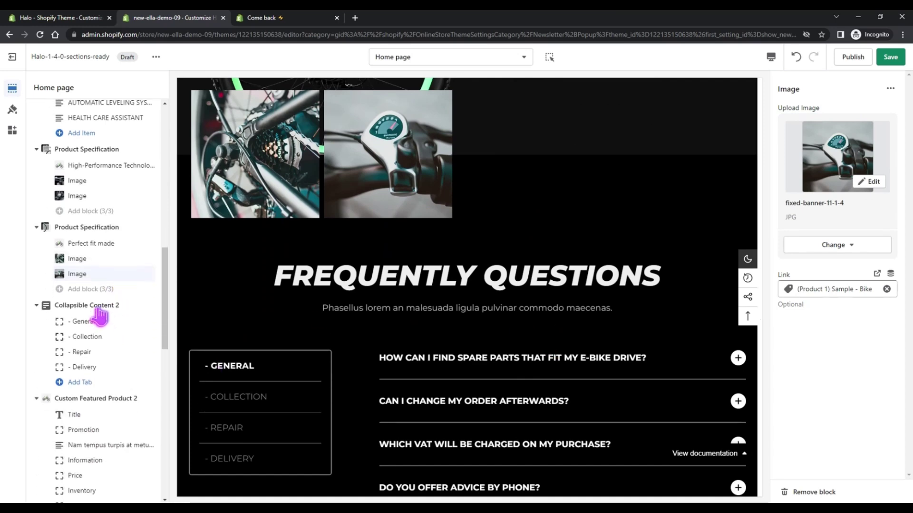
pyautogui.click(98, 309)
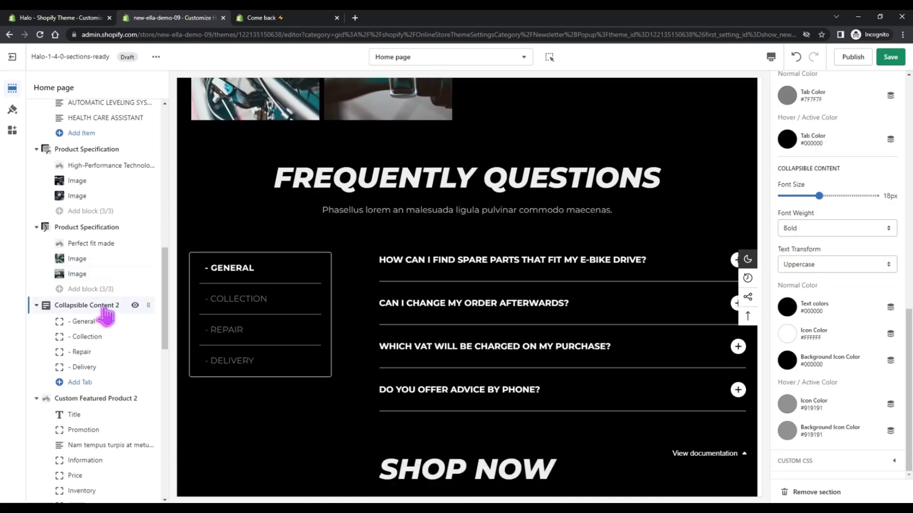
pyautogui.scroll(-2, 116, 315)
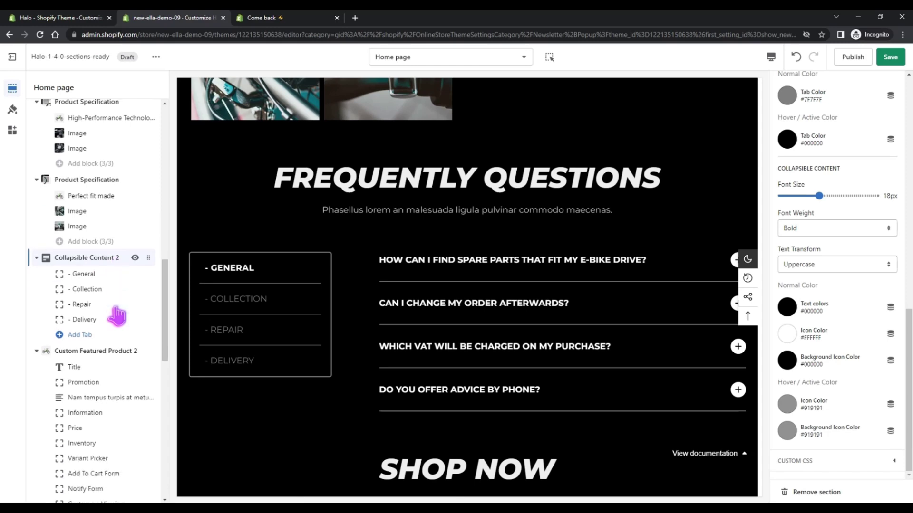
# - Review the Custom Featured Product 2 section and its product choice, closing the product picker without changing the product
pyautogui.click(102, 312)
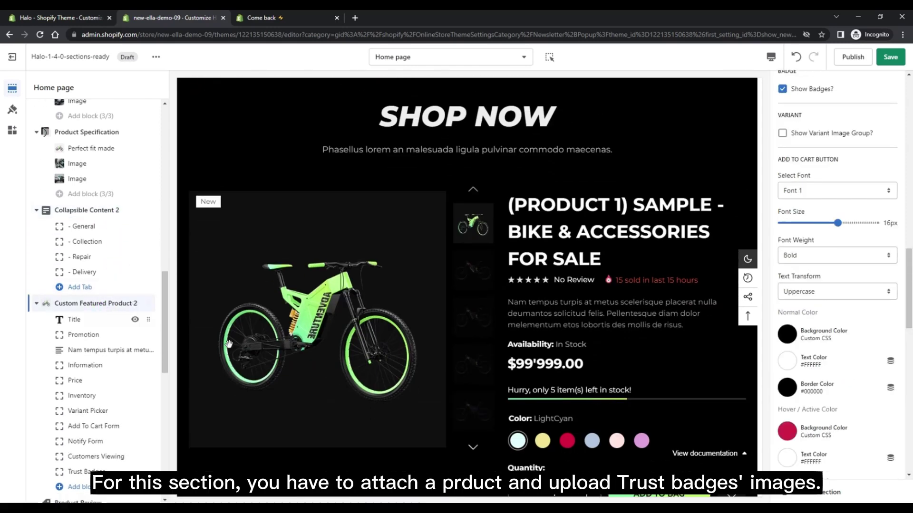
pyautogui.scroll(-1, 582, 327)
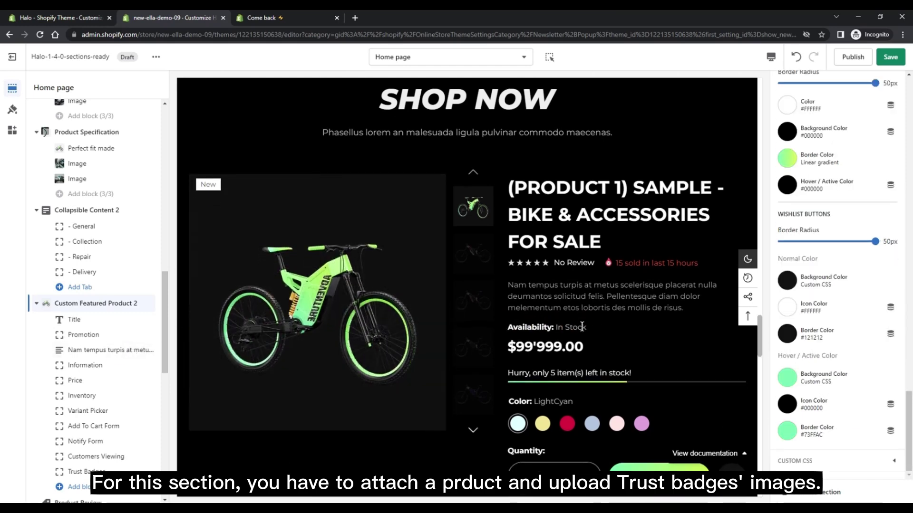
pyautogui.scroll(-2, 582, 327)
pyautogui.scroll(10, 869, 332)
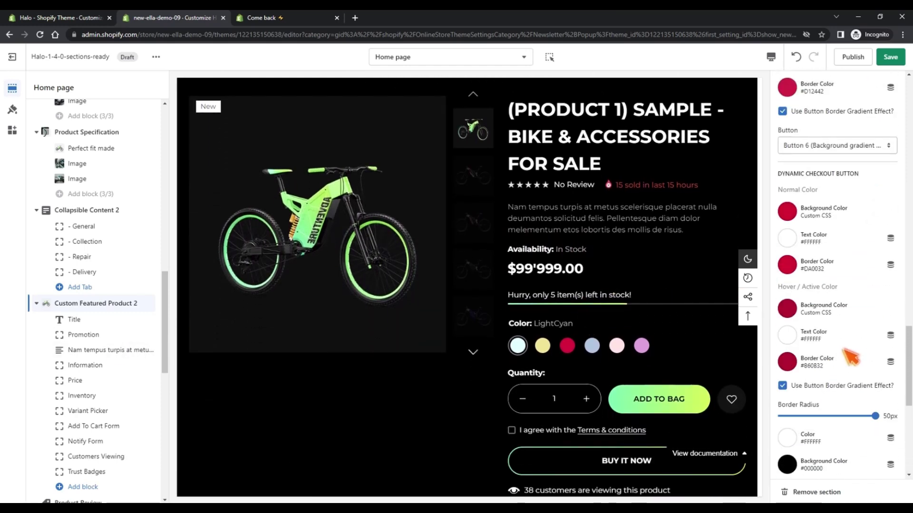
pyautogui.scroll(10, 851, 364)
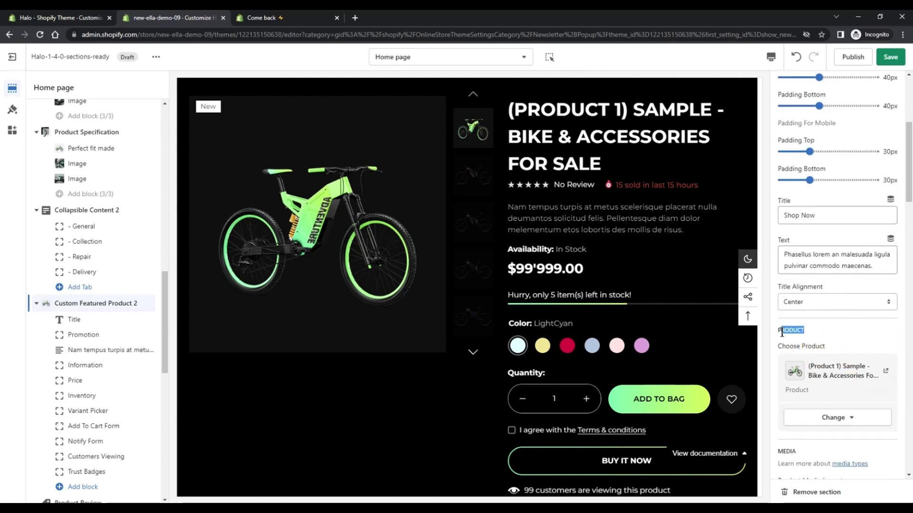
pyautogui.click(832, 418)
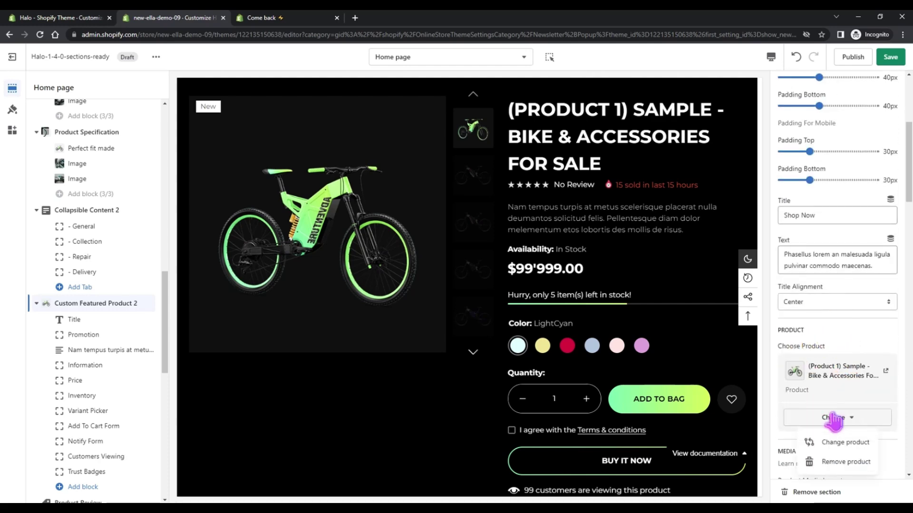
pyautogui.click(832, 441)
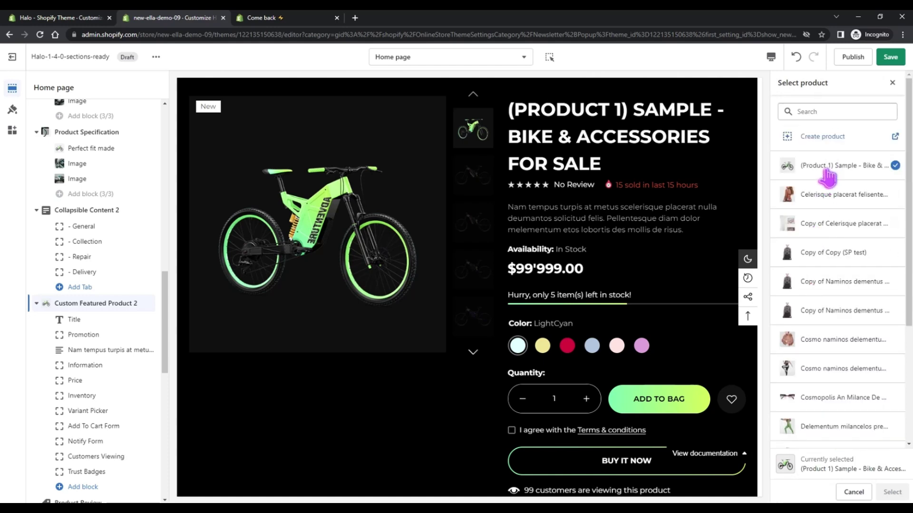
pyautogui.click(853, 492)
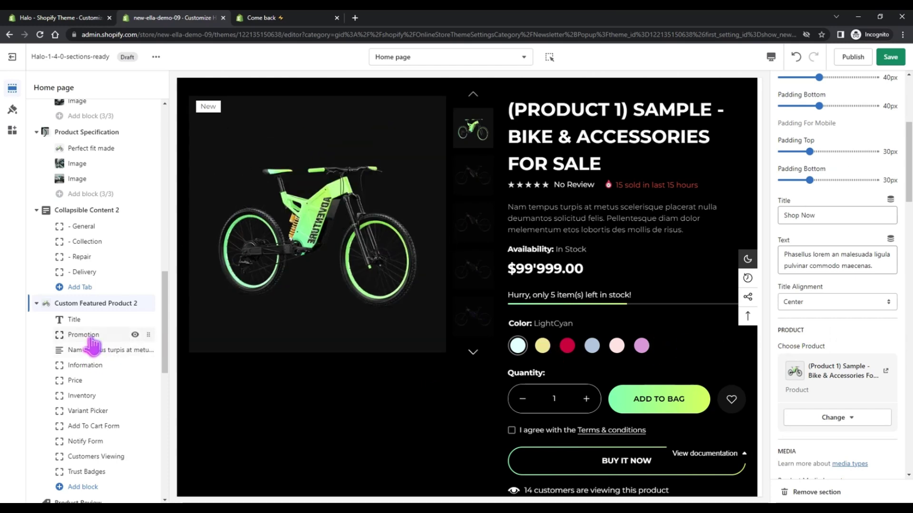
# - Upload security-image-1 as the first image of the Trust Badges block in the Custom Featured Product 2 section
pyautogui.scroll(-1, 101, 407)
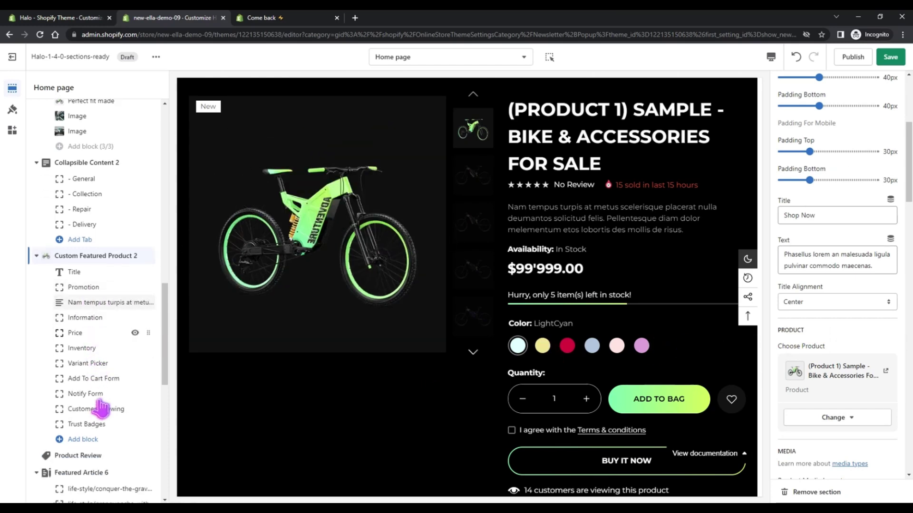
pyautogui.click(101, 424)
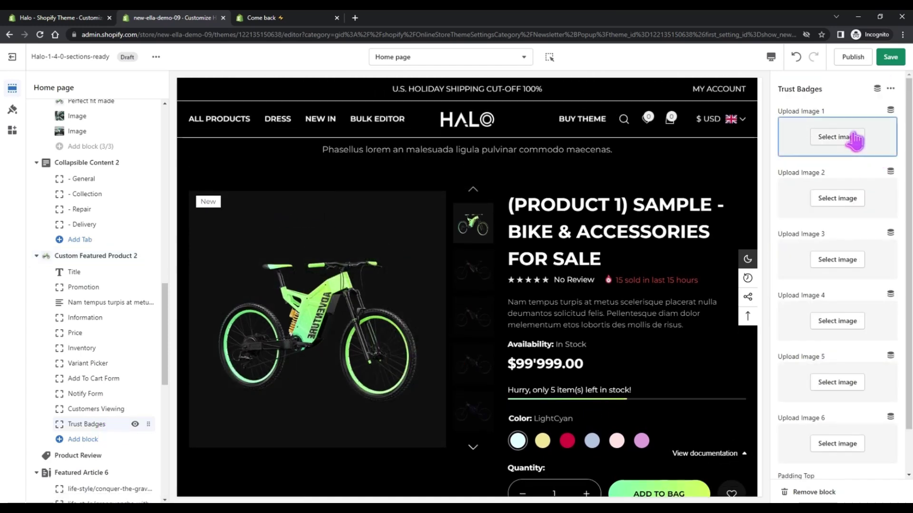
pyautogui.click(821, 143)
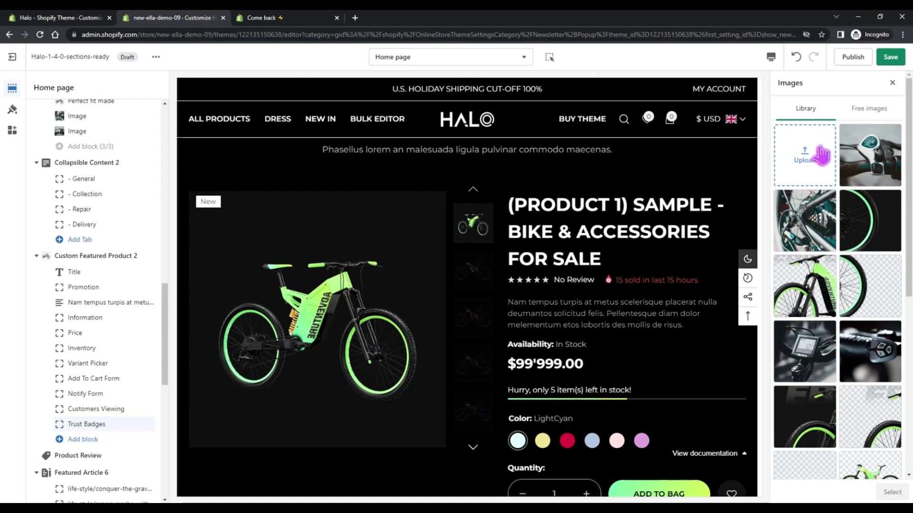
pyautogui.click(822, 155)
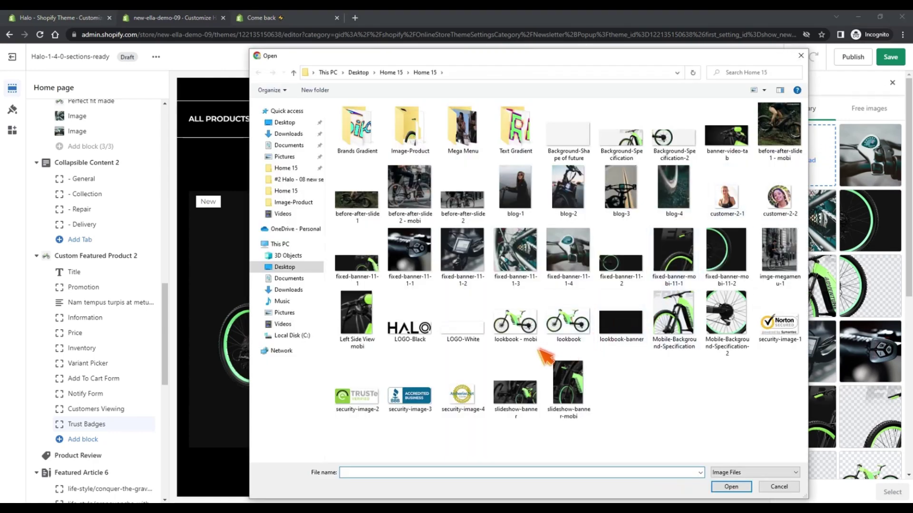
pyautogui.click(779, 326)
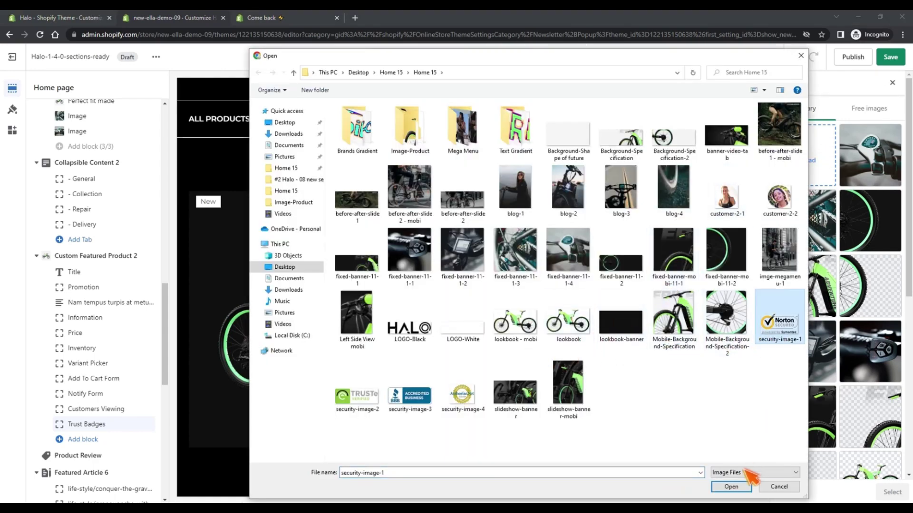
pyautogui.click(732, 487)
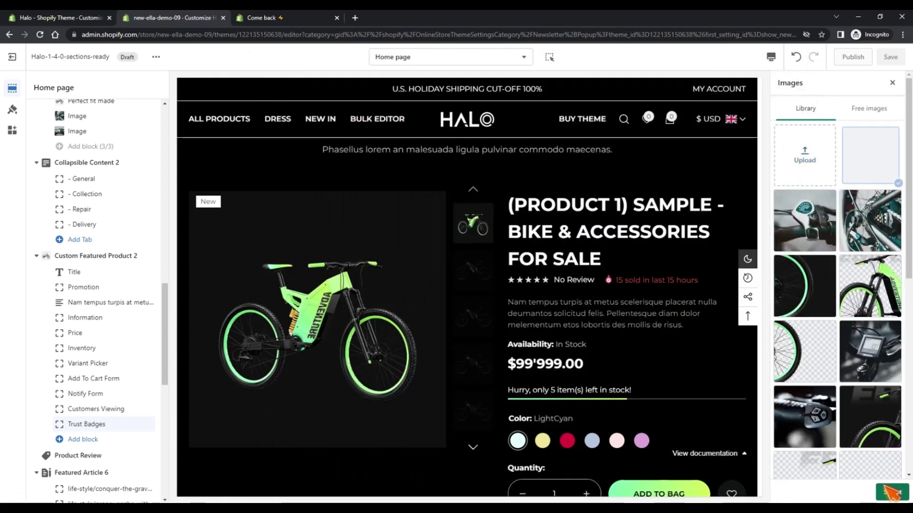
pyautogui.click(891, 492)
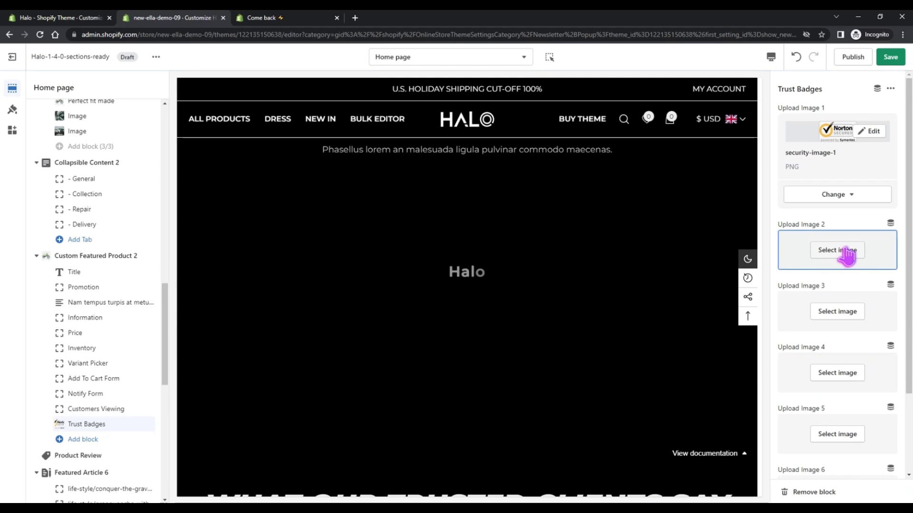
# - Upload security-image-2 as the second image of the Trust Badges block
pyautogui.click(846, 254)
pyautogui.click(812, 179)
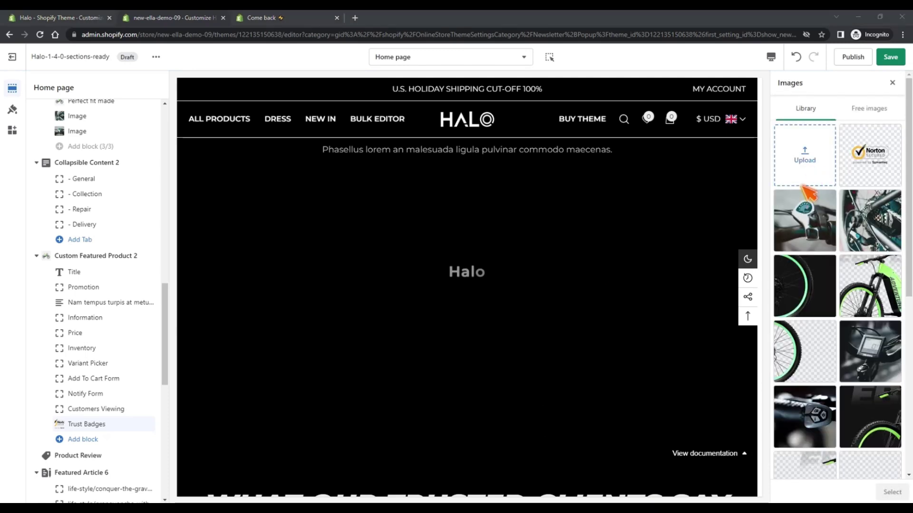
pyautogui.click(364, 396)
pyautogui.click(732, 488)
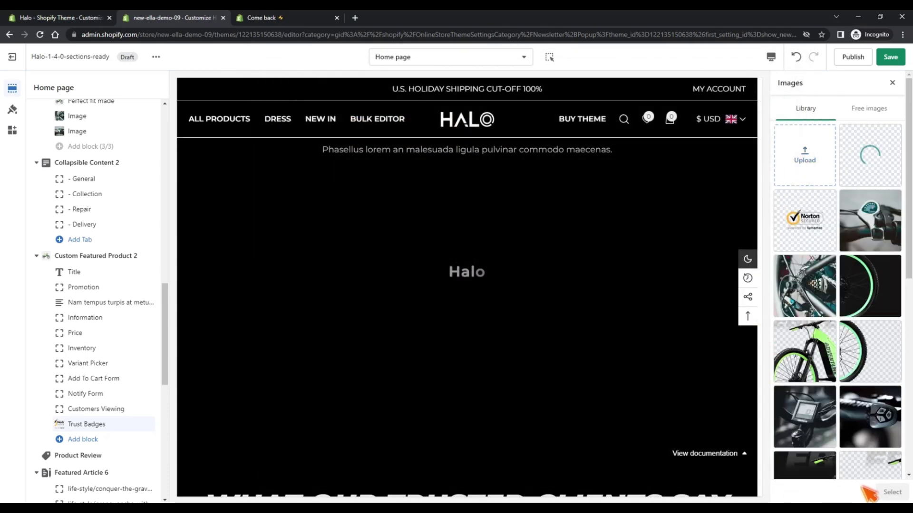
pyautogui.click(889, 493)
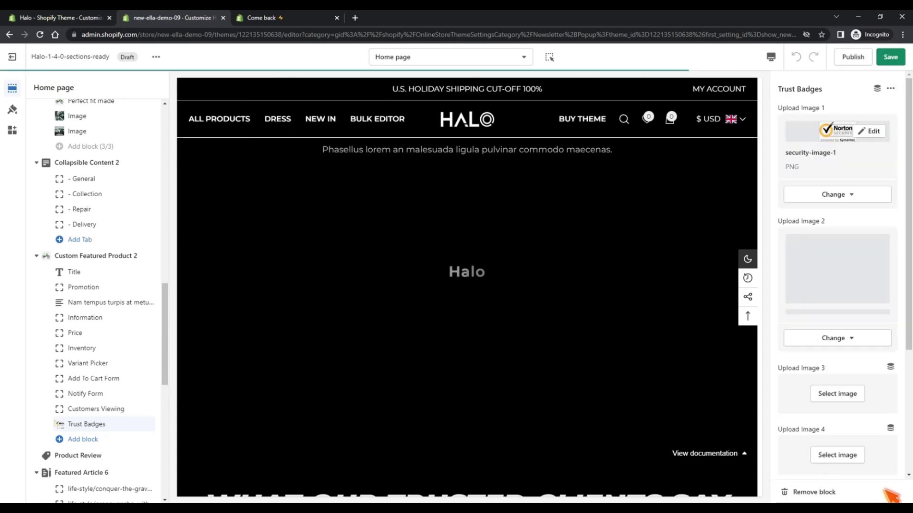
# - Upload security-image-3 as the third image of the Trust Badges block
pyautogui.click(856, 362)
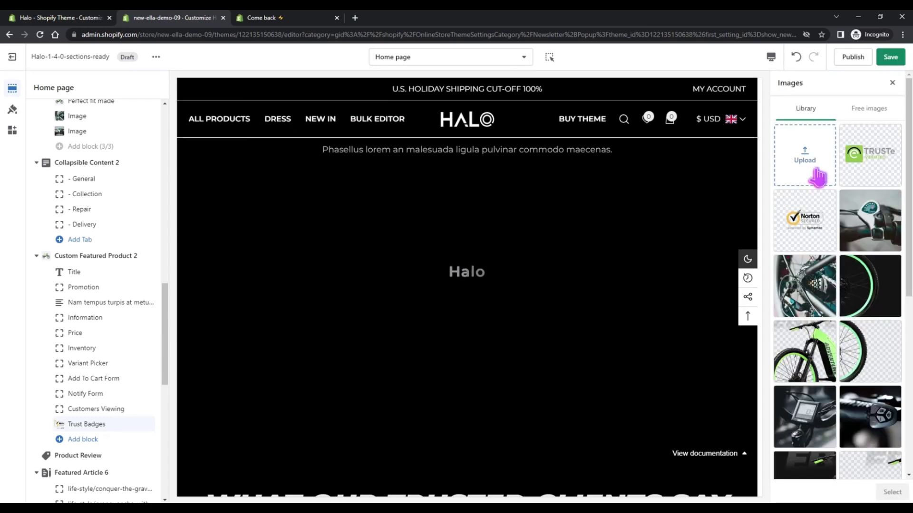
pyautogui.click(814, 179)
pyautogui.click(410, 395)
pyautogui.click(731, 487)
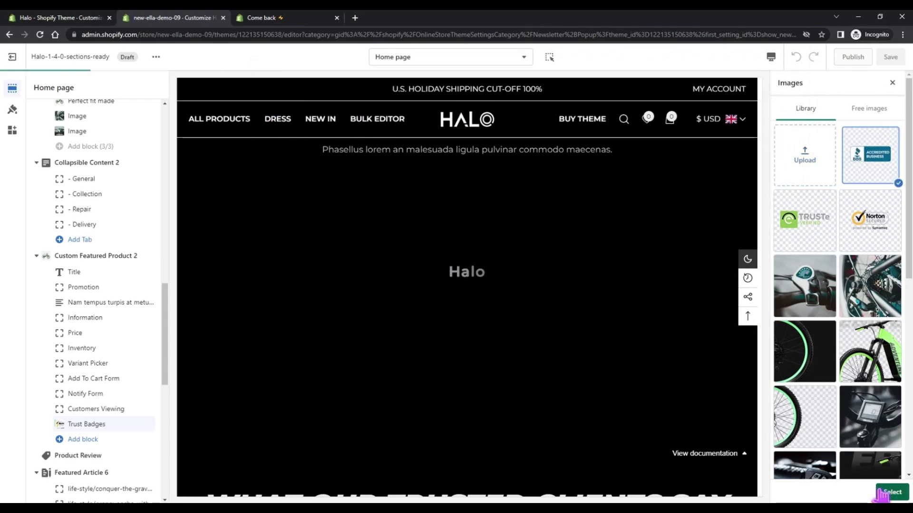
pyautogui.click(885, 493)
# - Upload security-image-4 as the fourth image of the Trust Badges block
pyautogui.scroll(-3, 856, 394)
pyautogui.click(839, 338)
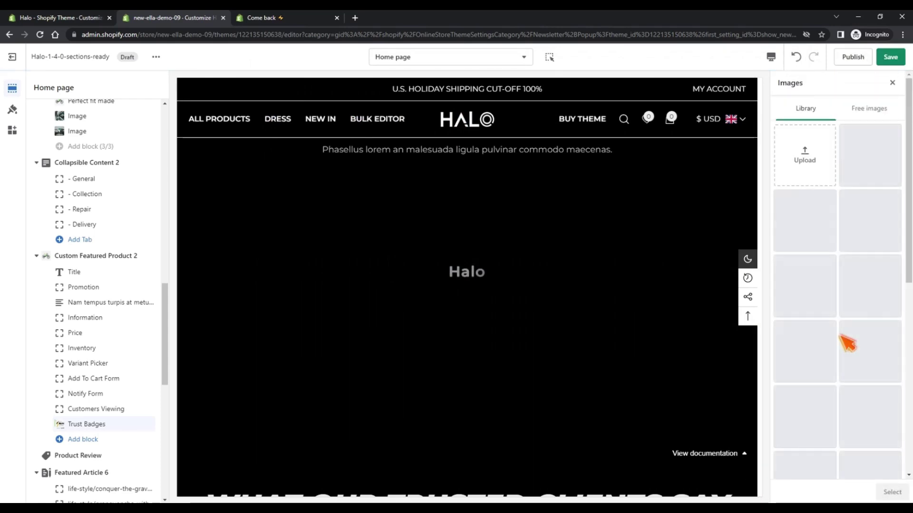
pyautogui.click(813, 179)
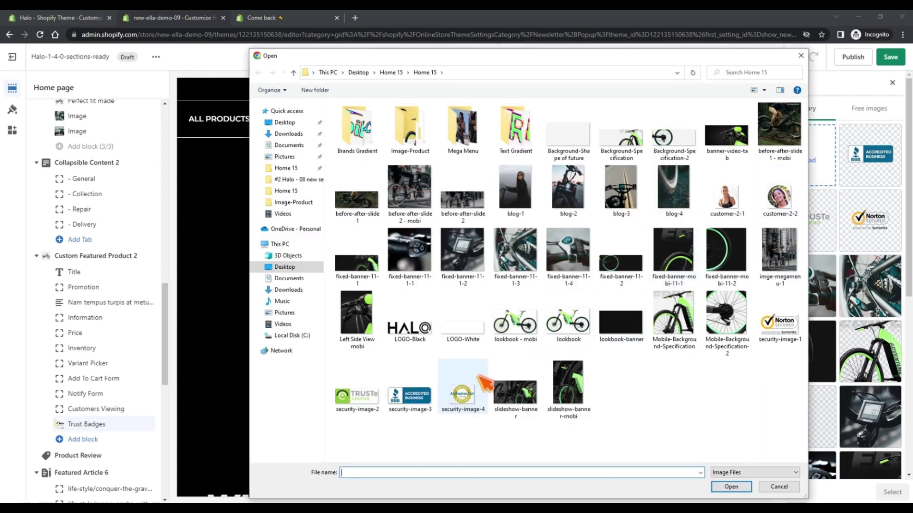
pyautogui.click(462, 392)
pyautogui.click(731, 487)
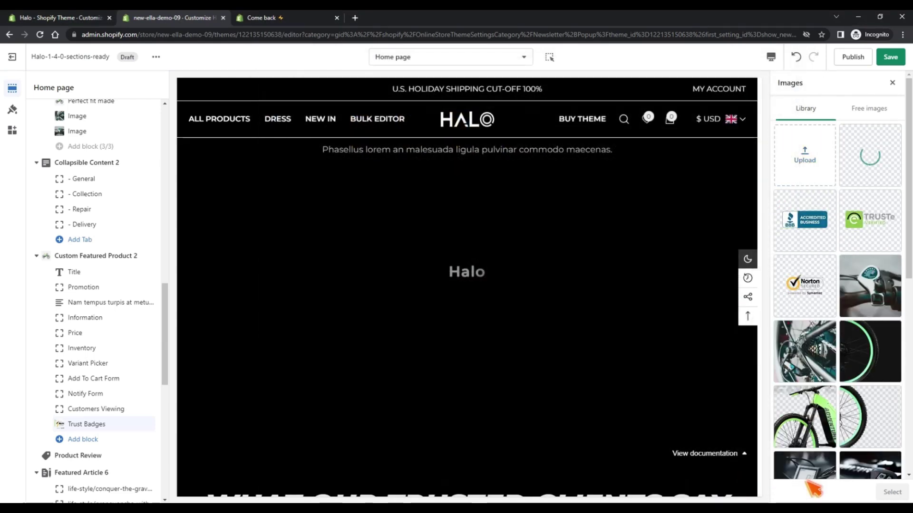
pyautogui.click(885, 493)
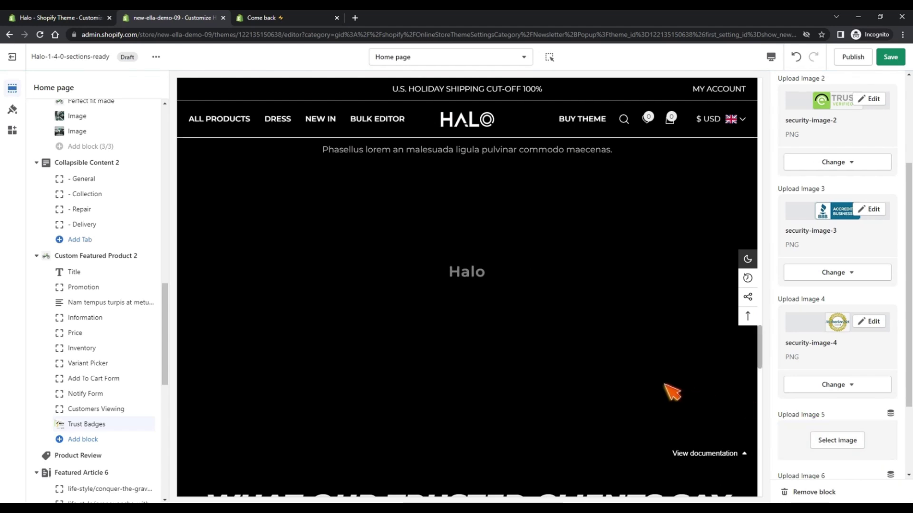
# - Save the theme changes and check the featured product with its trust badges in the preview
pyautogui.click(889, 58)
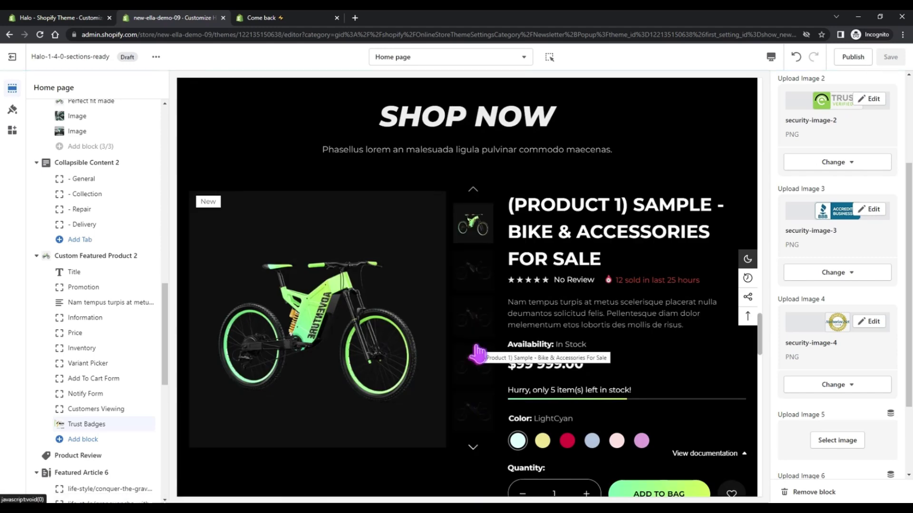
pyautogui.scroll(-5, 487, 342)
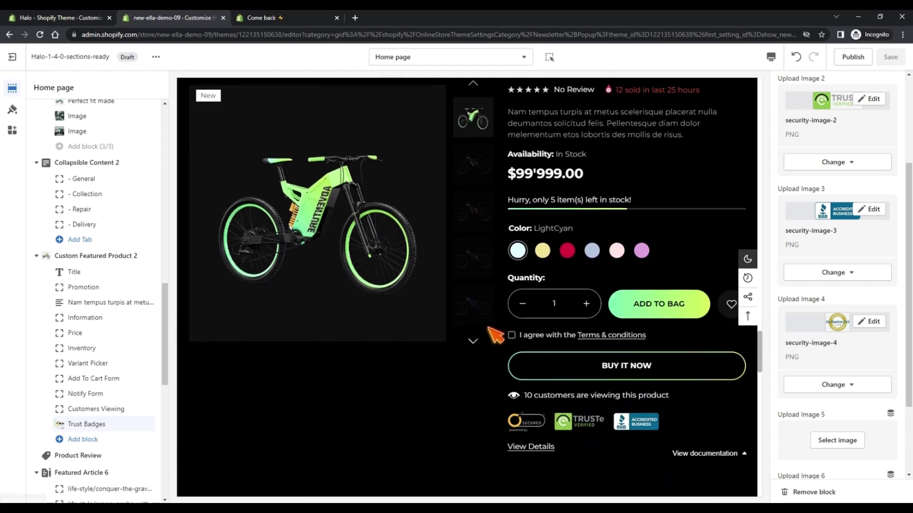
pyautogui.scroll(-2, 598, 340)
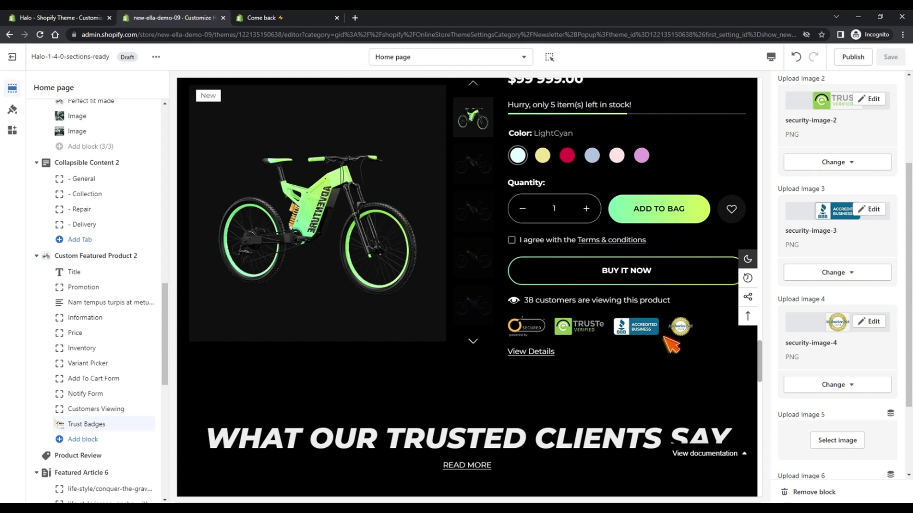
# - Review the Product Review section and the general settings of the Featured Article 6 section
pyautogui.scroll(-4, 104, 359)
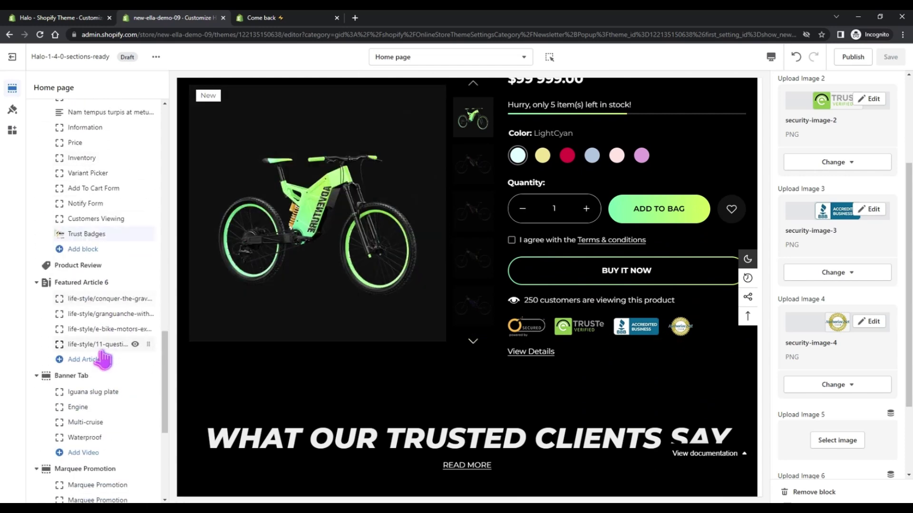
pyautogui.click(102, 269)
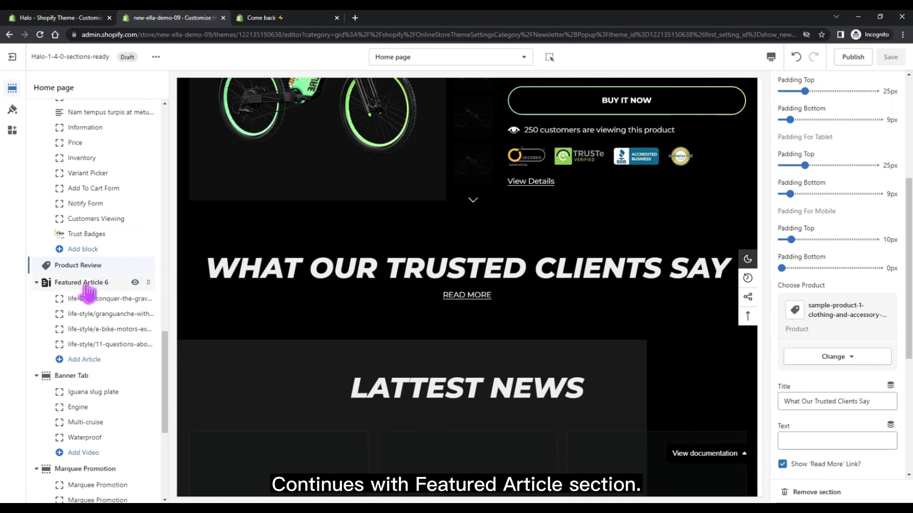
pyautogui.click(89, 284)
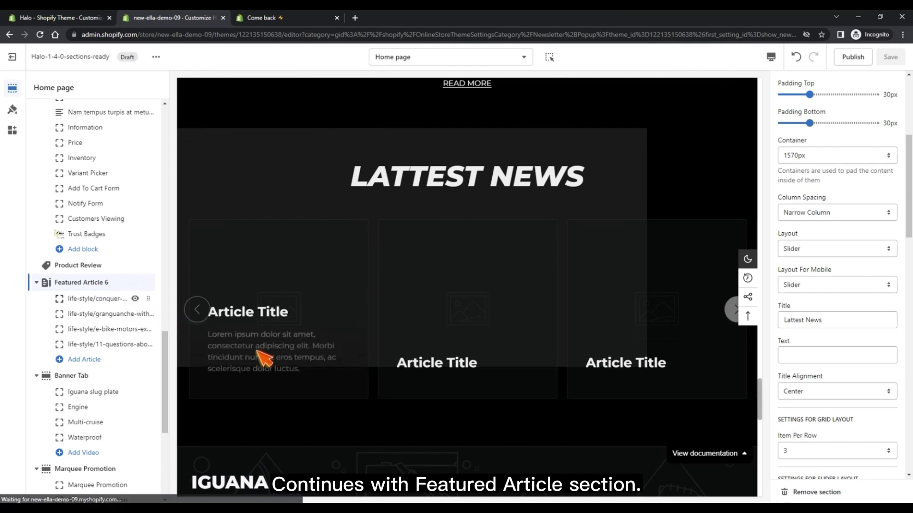
pyautogui.scroll(5, 853, 307)
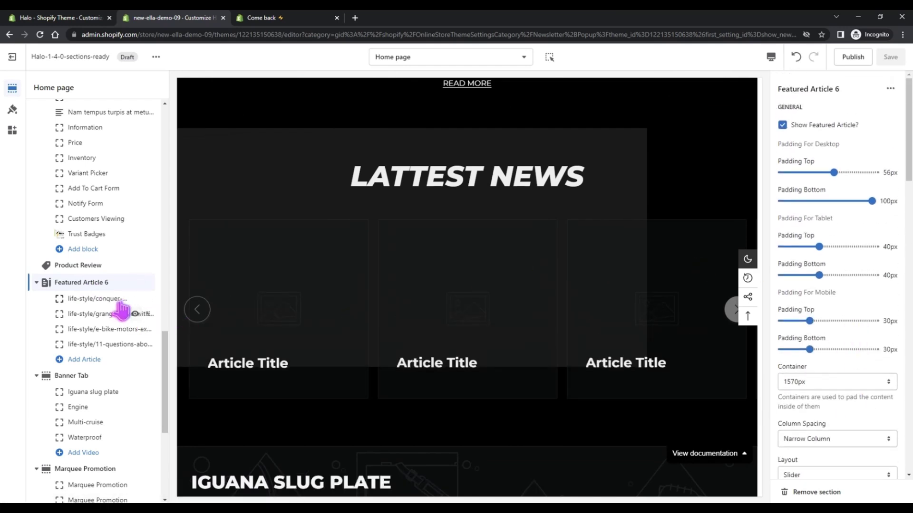
# - Change the first article block of the Featured Article 6 section to the Demo article and check its card in the preview
pyautogui.click(102, 300)
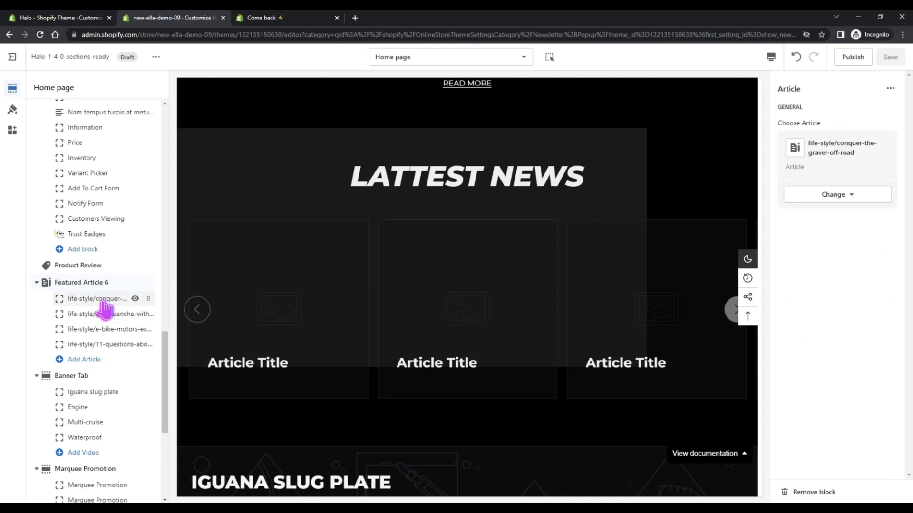
pyautogui.click(829, 204)
pyautogui.click(831, 220)
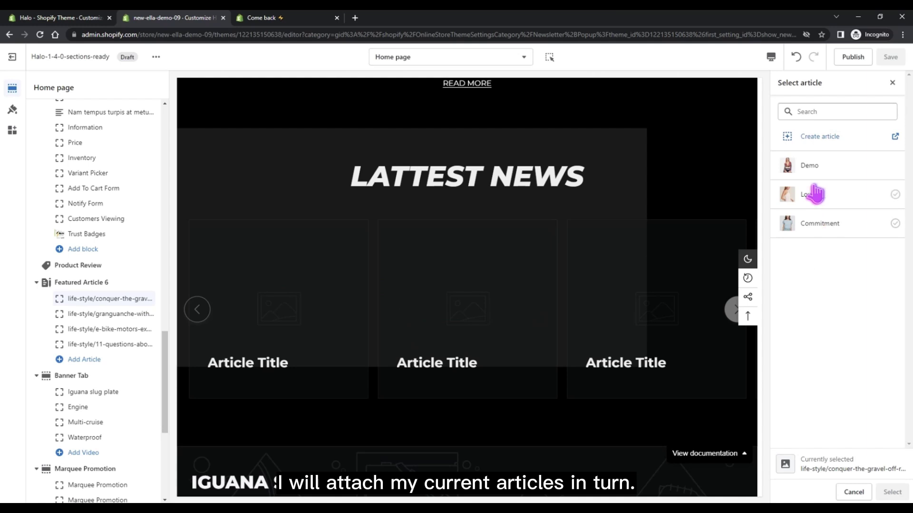
pyautogui.click(822, 176)
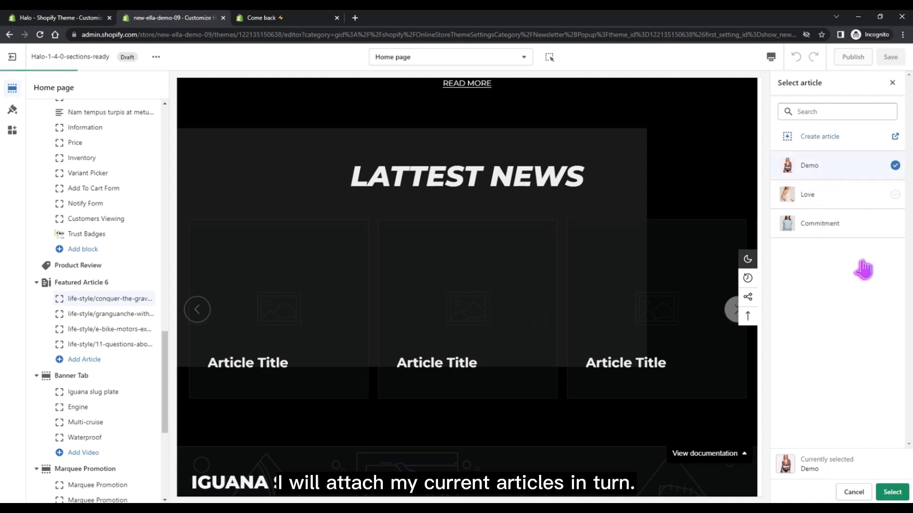
pyautogui.click(890, 491)
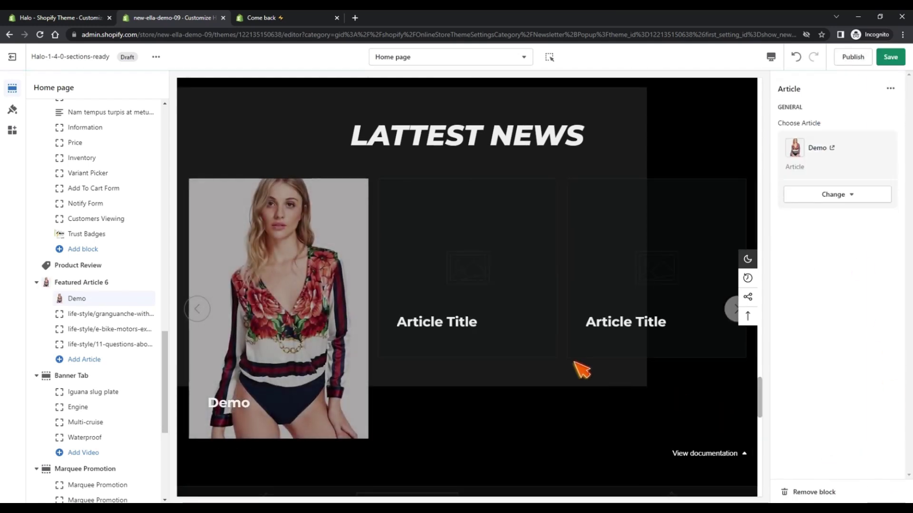
pyautogui.moveTo(288, 373)
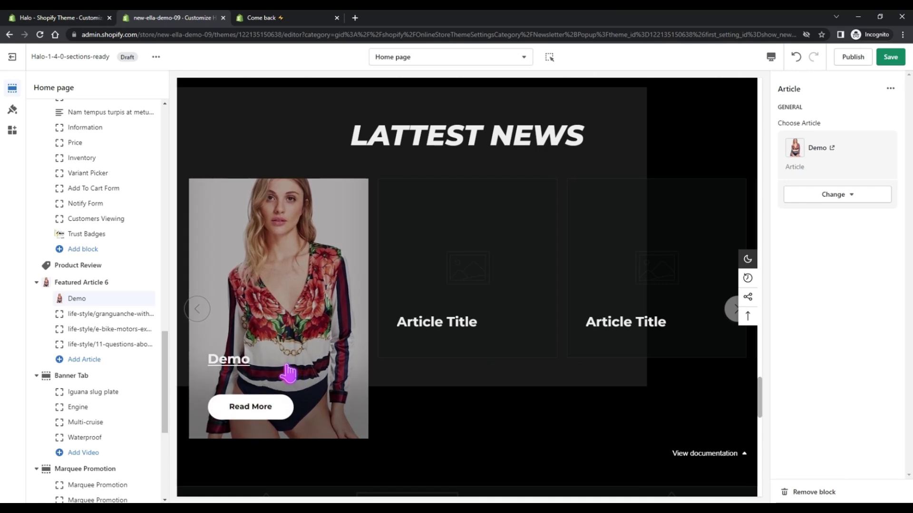
# - Change the second article block of the Featured Article 6 section to the Love article
pyautogui.click(95, 315)
pyautogui.click(818, 194)
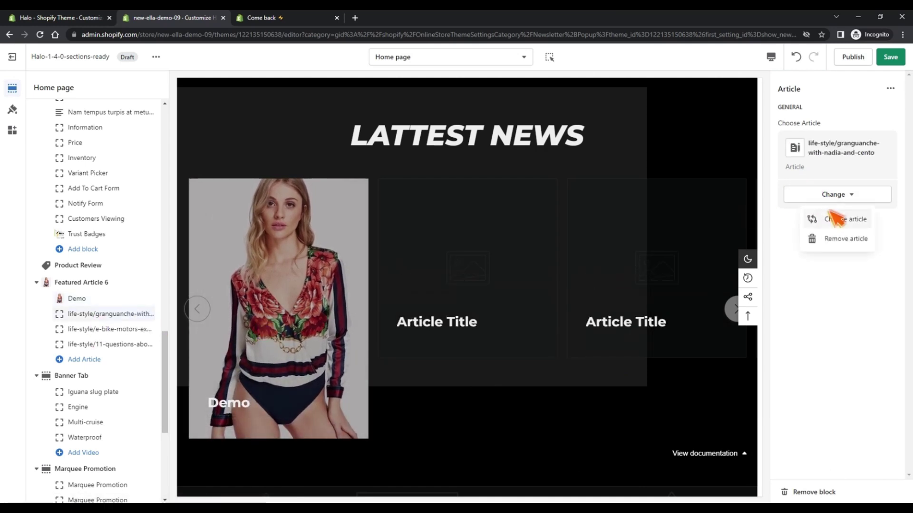
pyautogui.click(832, 216)
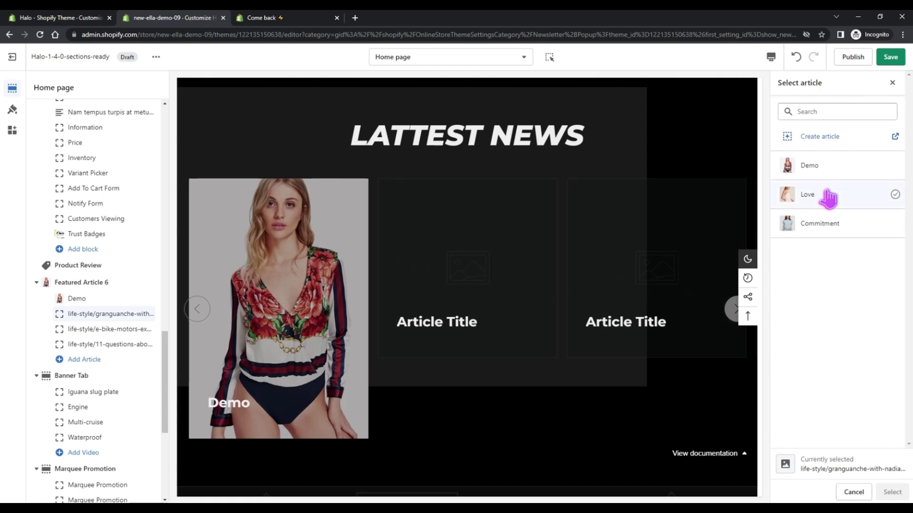
pyautogui.click(828, 196)
pyautogui.click(892, 492)
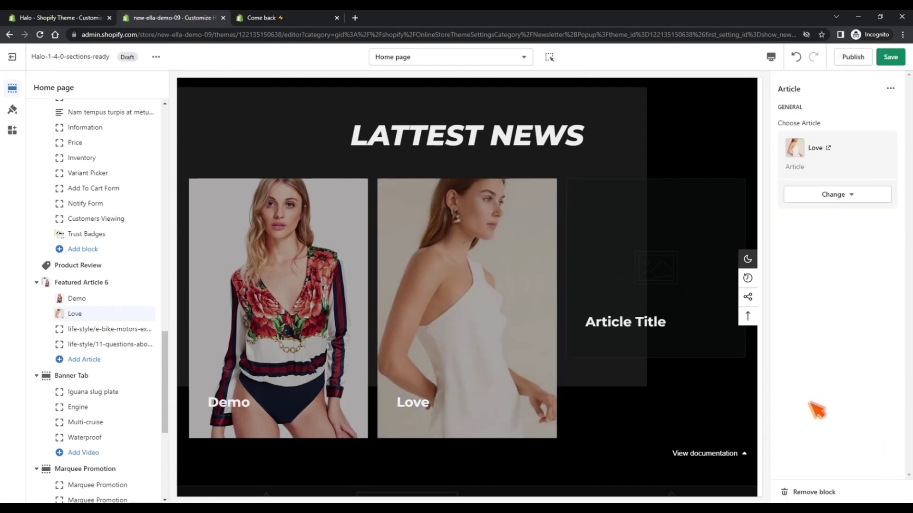
# - Change the third article block of the Featured Article 6 section to the Commitment article
pyautogui.click(104, 329)
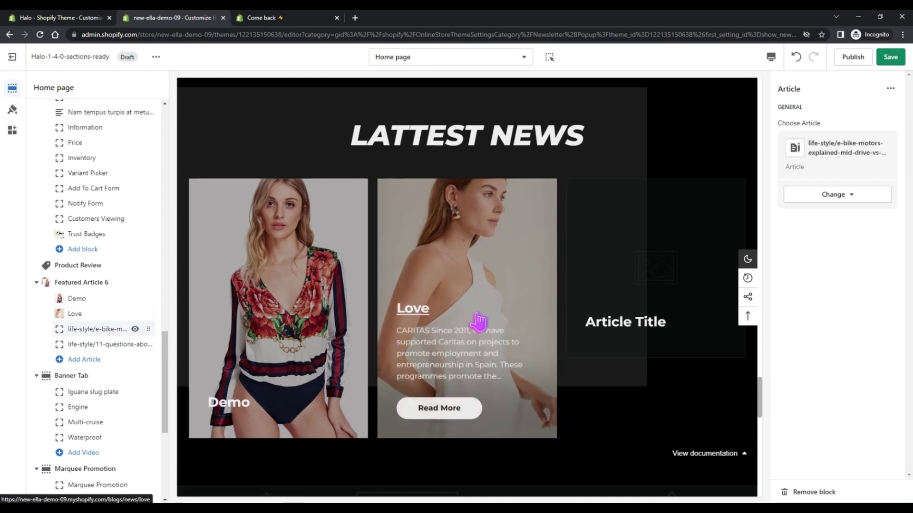
pyautogui.click(839, 195)
pyautogui.click(836, 220)
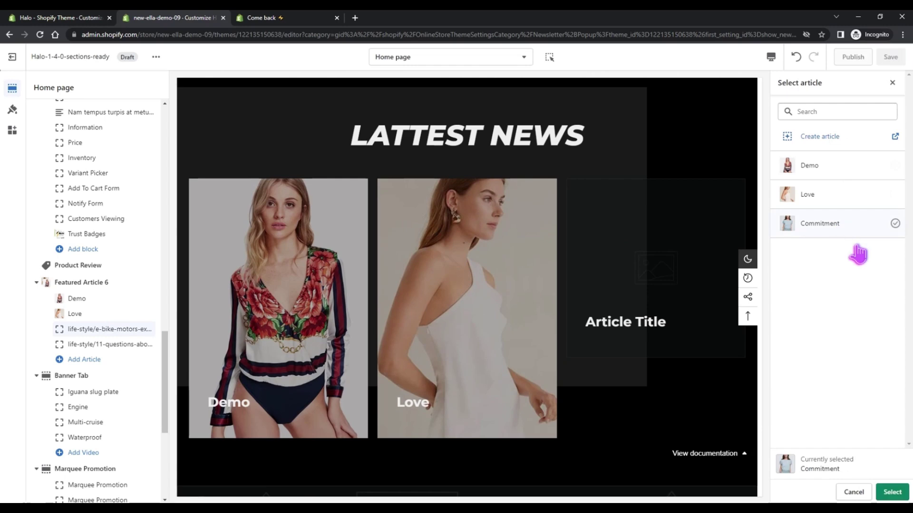
pyautogui.click(892, 492)
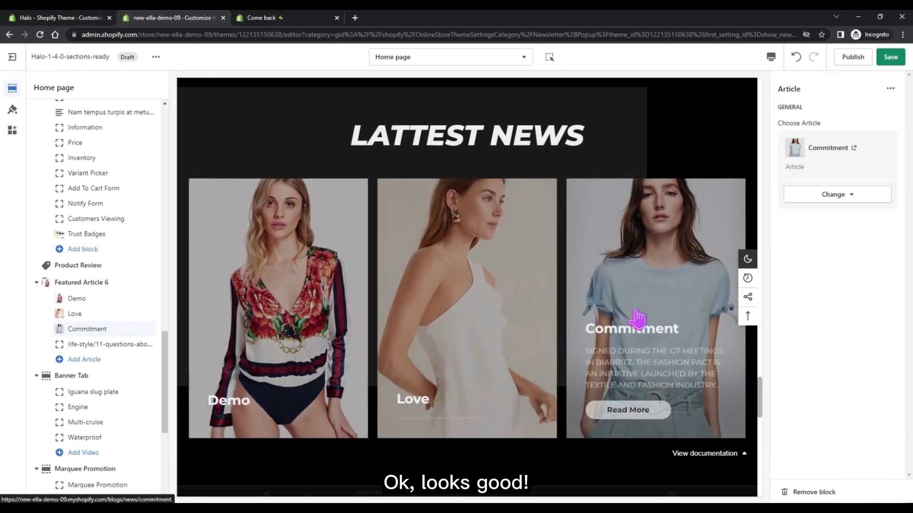
# - Review the Banner Tab section's settings and the link choices of its Iguana slug plate block, leaving the product link as it is
pyautogui.scroll(-4, 632, 316)
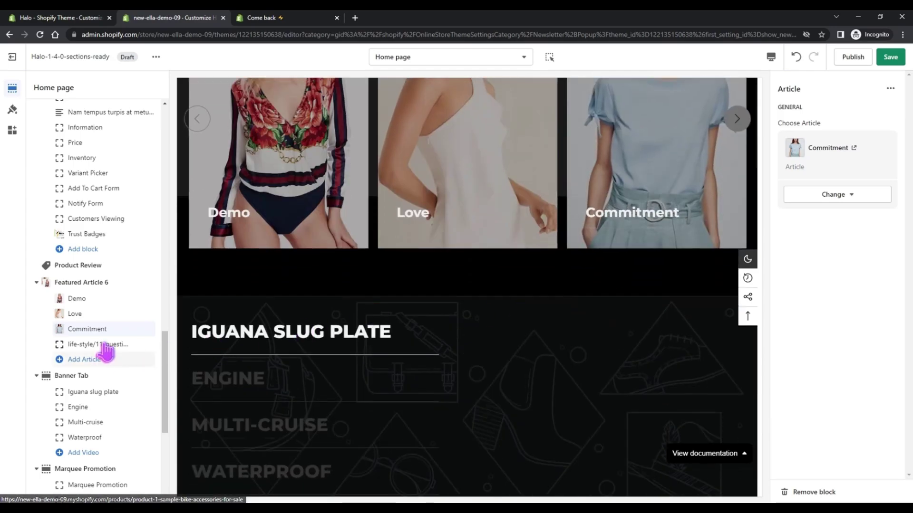
pyautogui.scroll(-2, 105, 337)
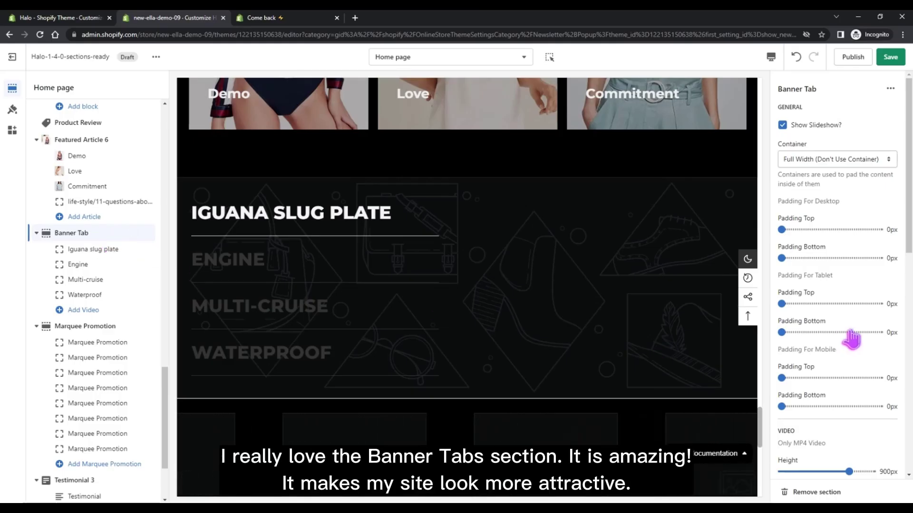
pyautogui.scroll(-10, 841, 312)
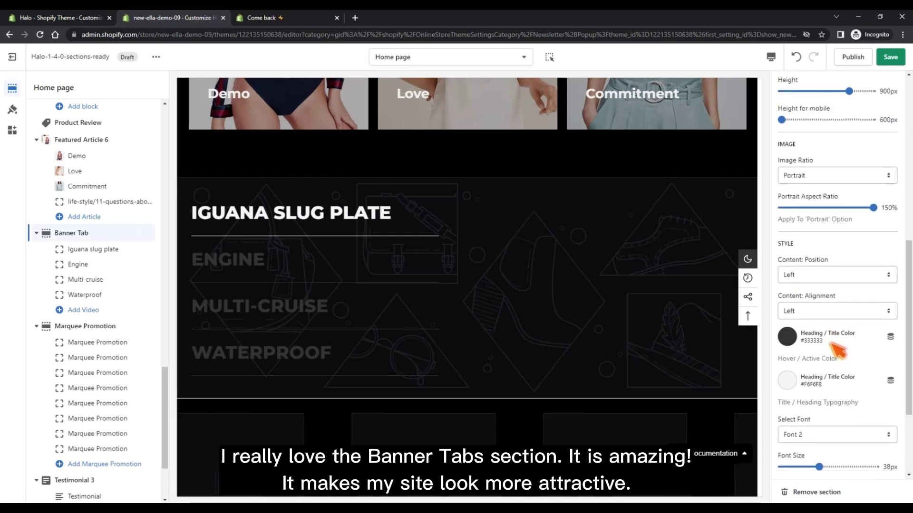
pyautogui.click(96, 257)
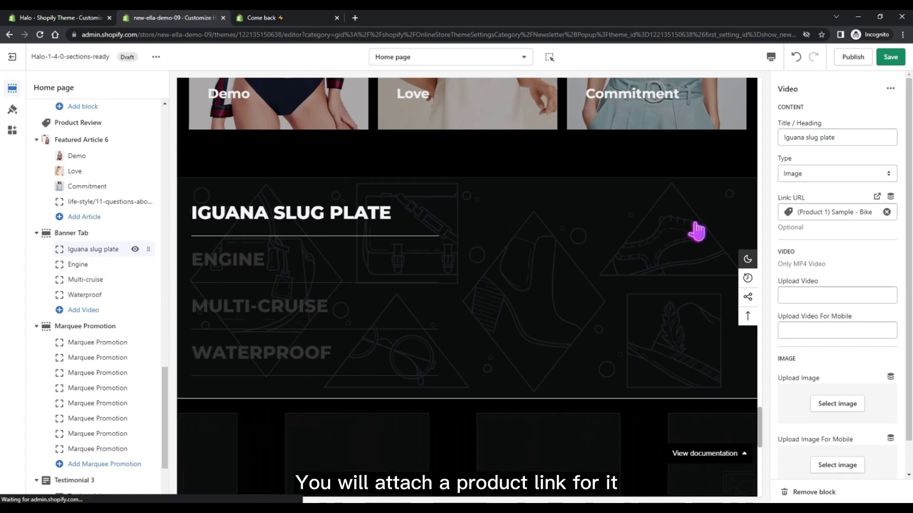
pyautogui.click(848, 213)
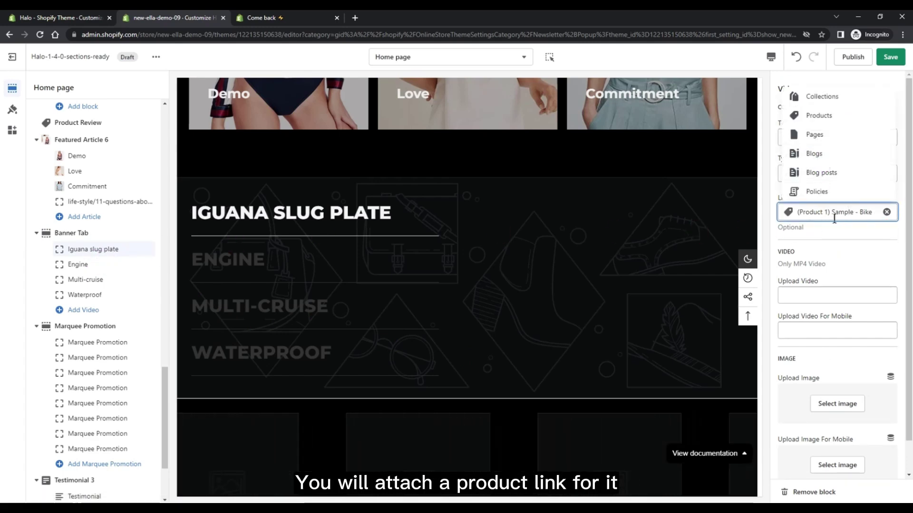
pyautogui.click(830, 236)
# - Upload the banner-video-tab image from the Home 15 folder as the main image of the Iguana slug plate block
pyautogui.scroll(-1, 821, 309)
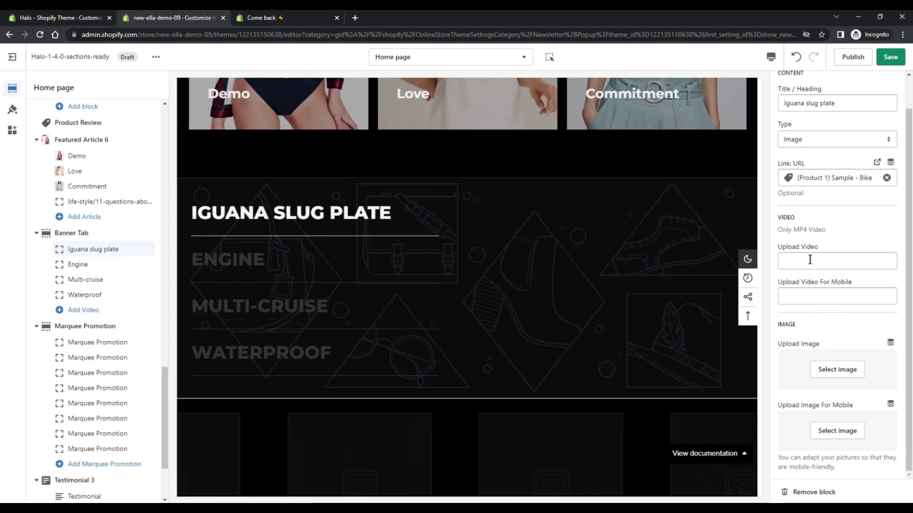
pyautogui.click(818, 370)
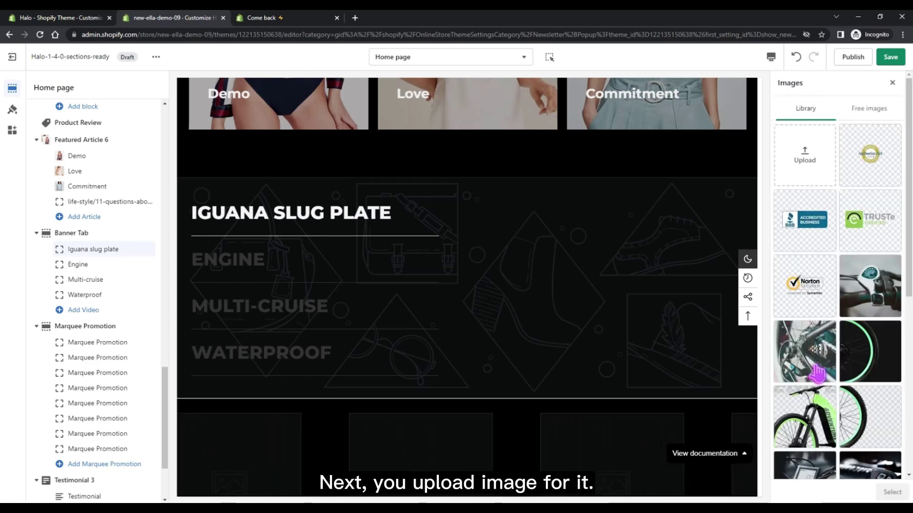
pyautogui.click(814, 168)
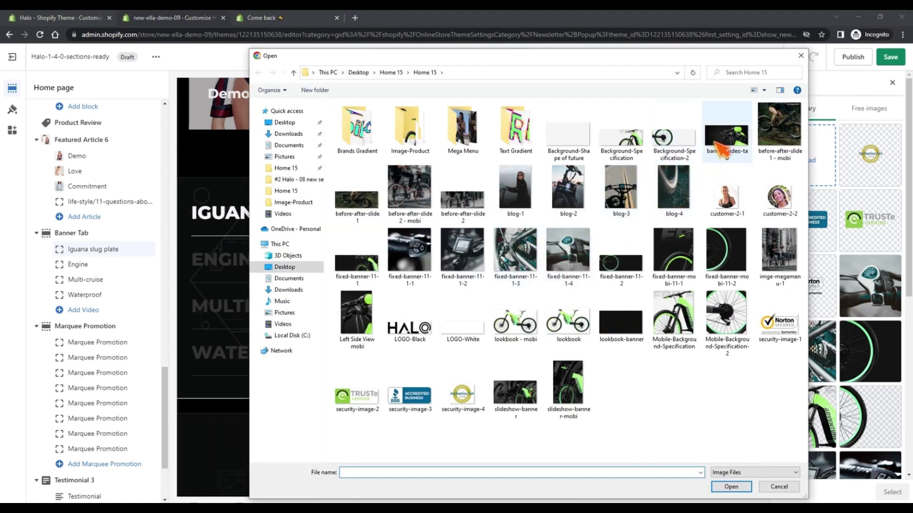
pyautogui.click(731, 487)
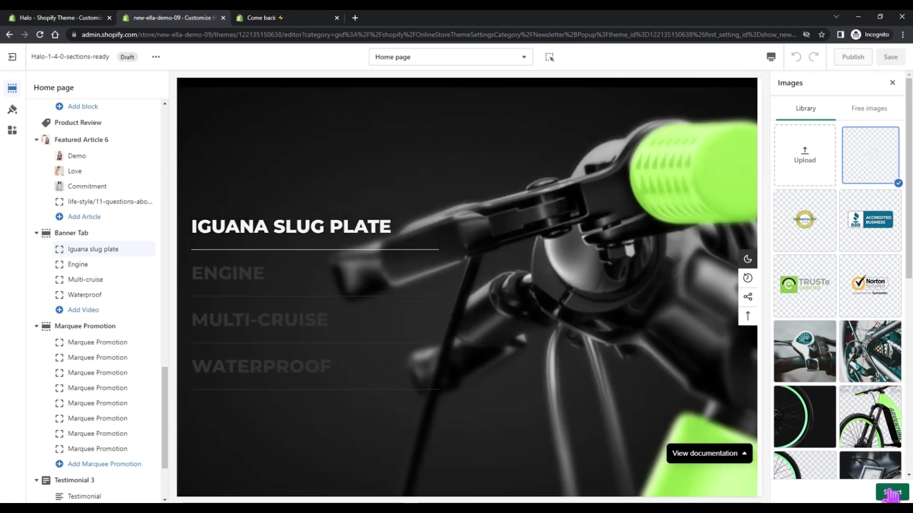
pyautogui.click(891, 492)
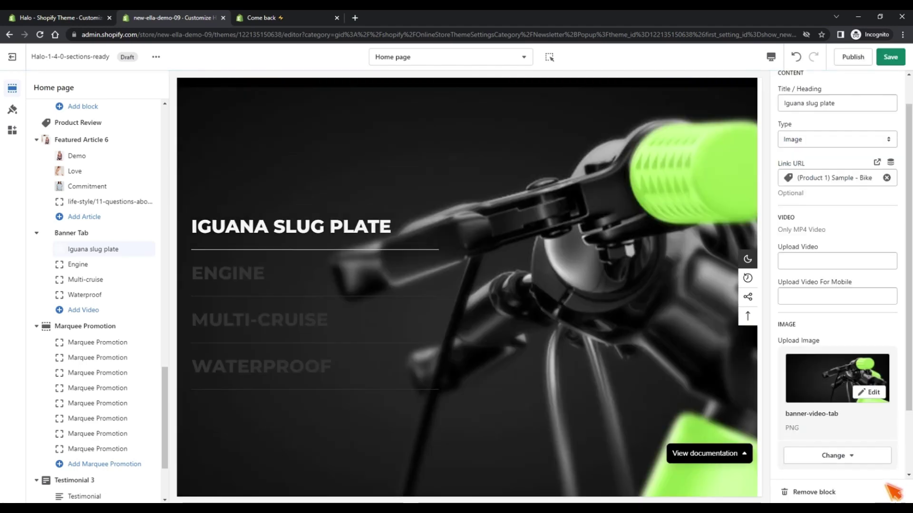
# - Upload the Left Side View mobi image as the mobile image of the Iguana slug plate block
pyautogui.scroll(-2, 848, 388)
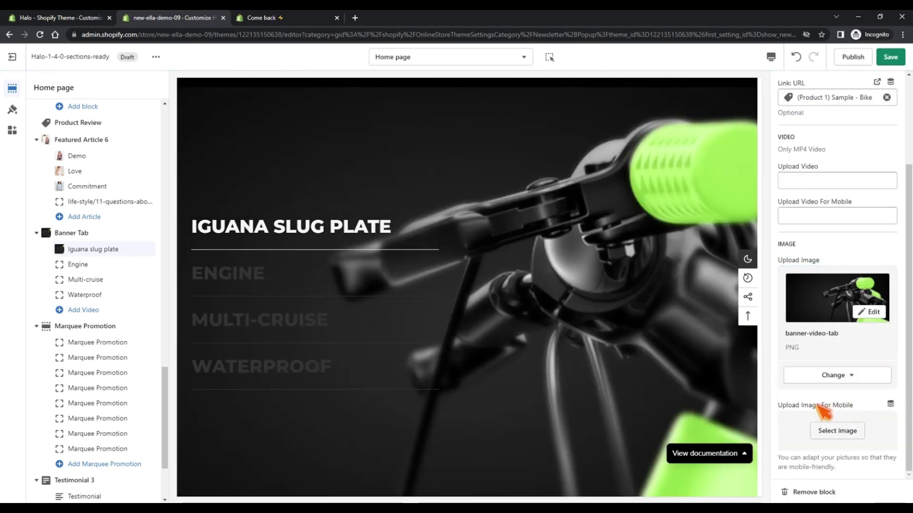
pyautogui.click(835, 432)
pyautogui.click(813, 167)
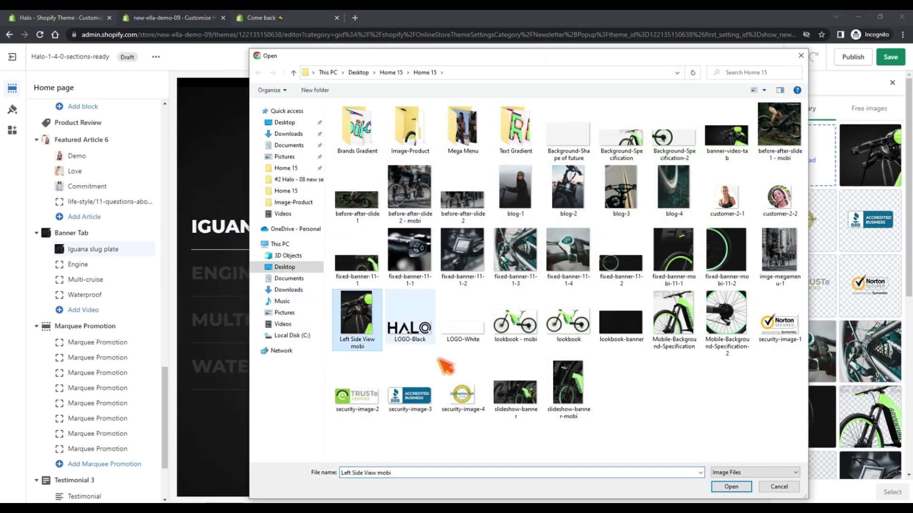
pyautogui.click(729, 487)
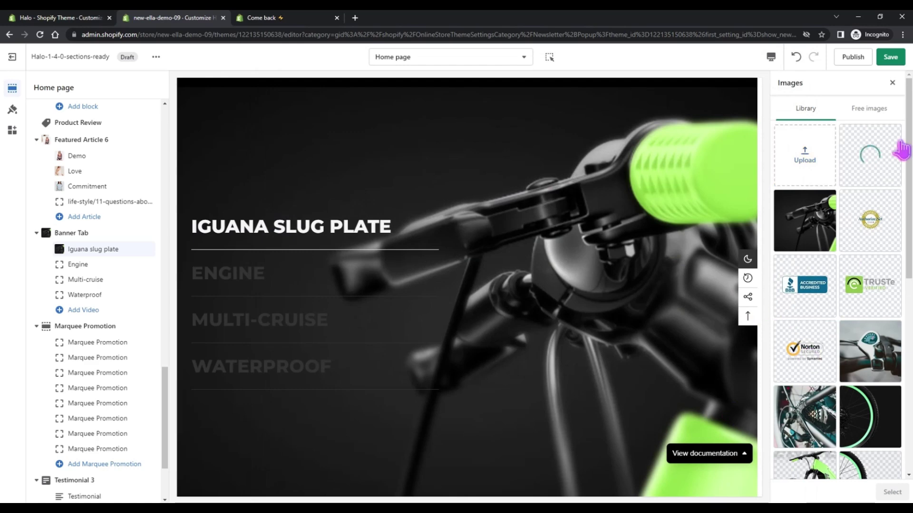
pyautogui.click(891, 493)
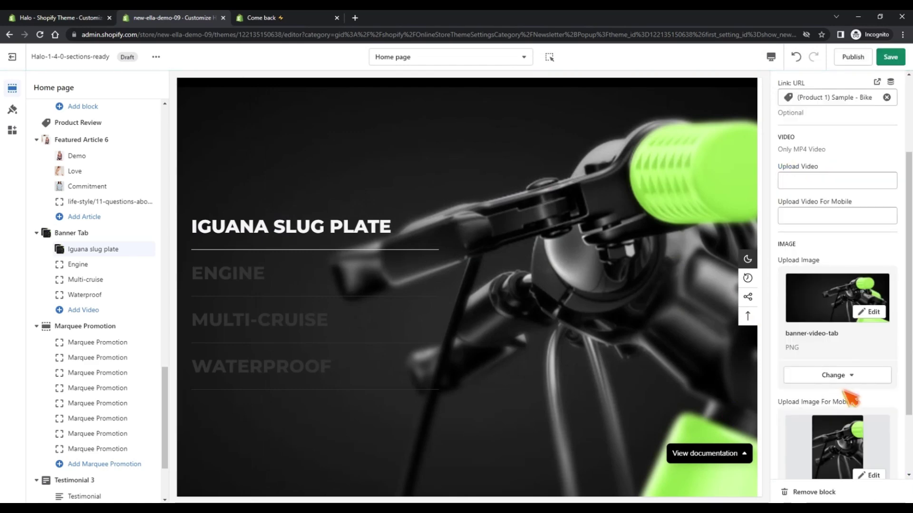
pyautogui.scroll(-2, 845, 392)
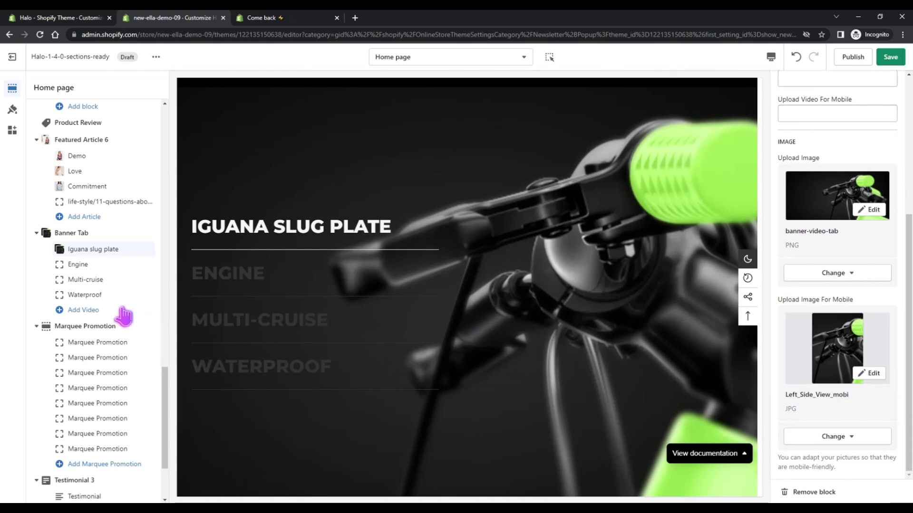
# - Review the video link settings of the Banner Tab section's Engine and Multi-cruise blocks
pyautogui.click(90, 266)
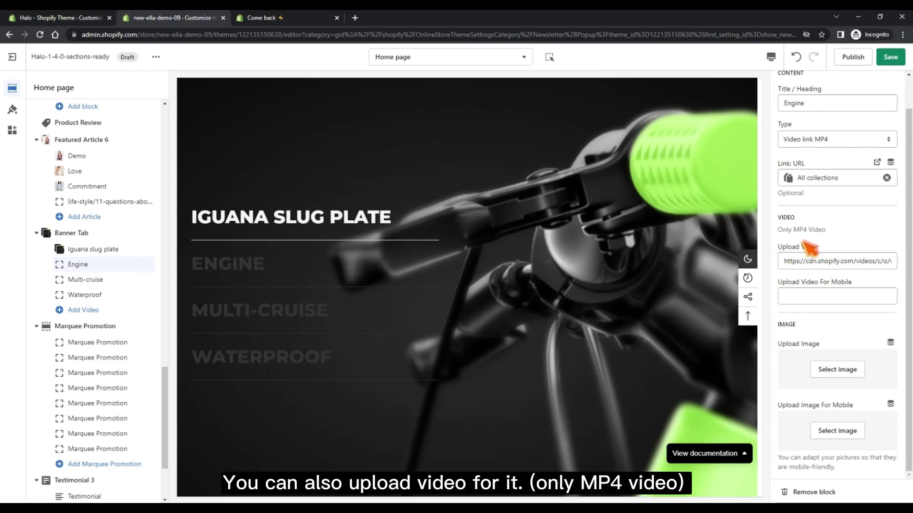
pyautogui.click(91, 282)
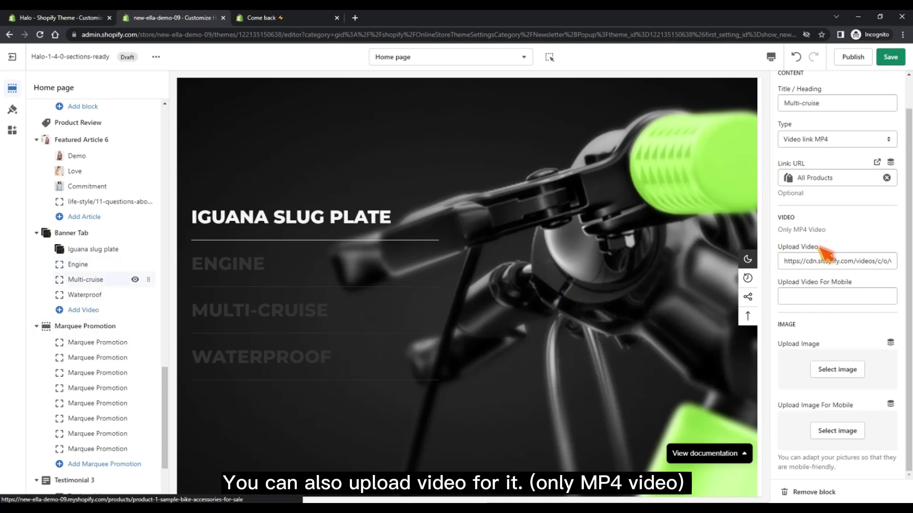
pyautogui.click(816, 265)
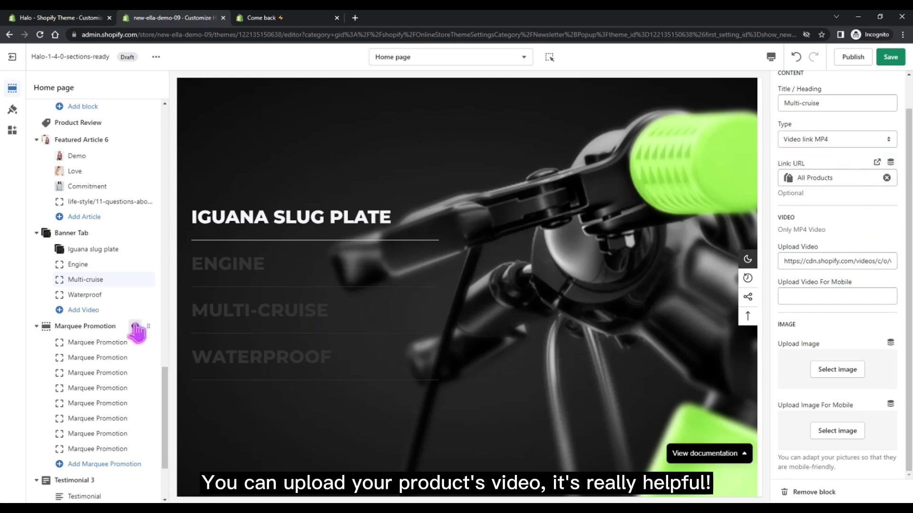
# - Upload image 1 (incycle logo) from the Brands Gradient folder to the first block of the Marquee Promotion section
pyautogui.scroll(-8, 323, 373)
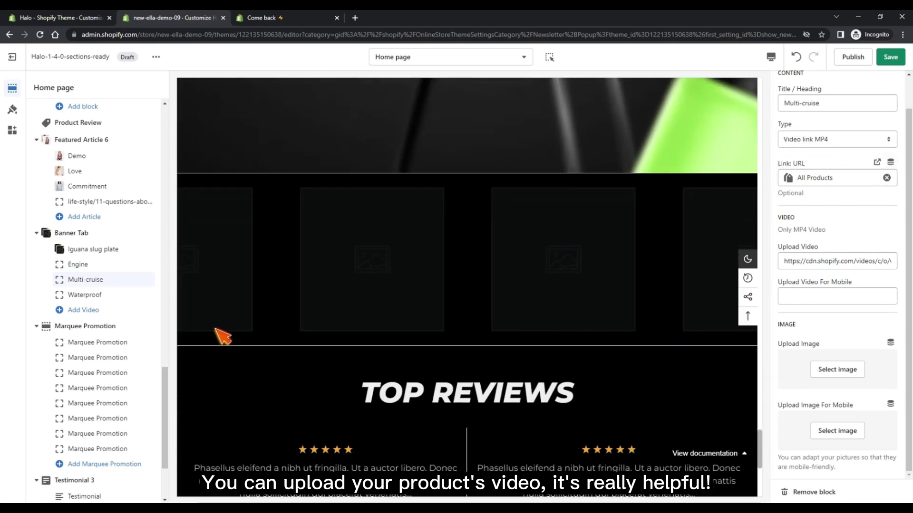
pyautogui.click(103, 326)
pyautogui.scroll(-1, 108, 362)
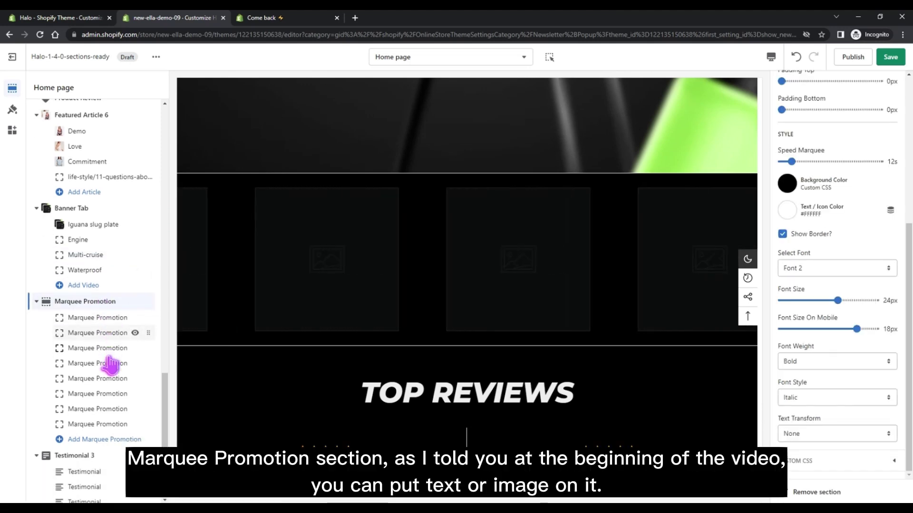
pyautogui.scroll(-2, 108, 352)
pyautogui.click(102, 247)
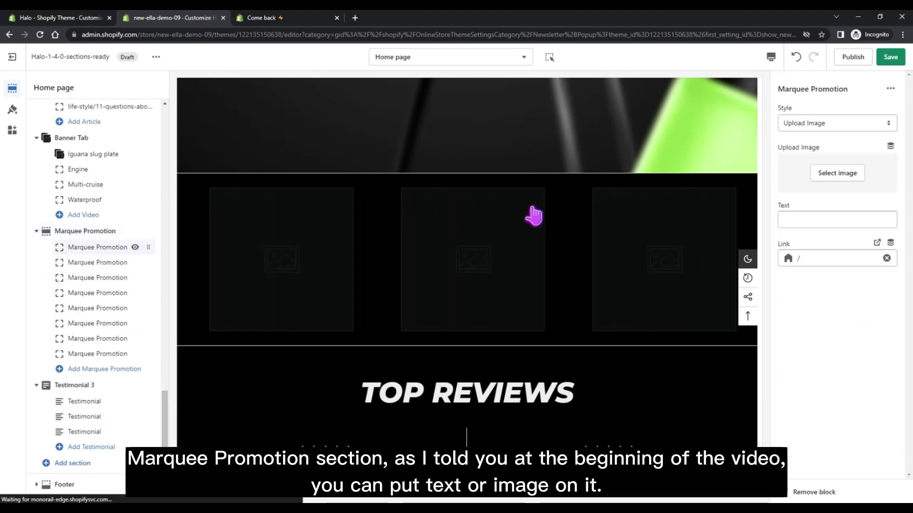
pyautogui.click(828, 178)
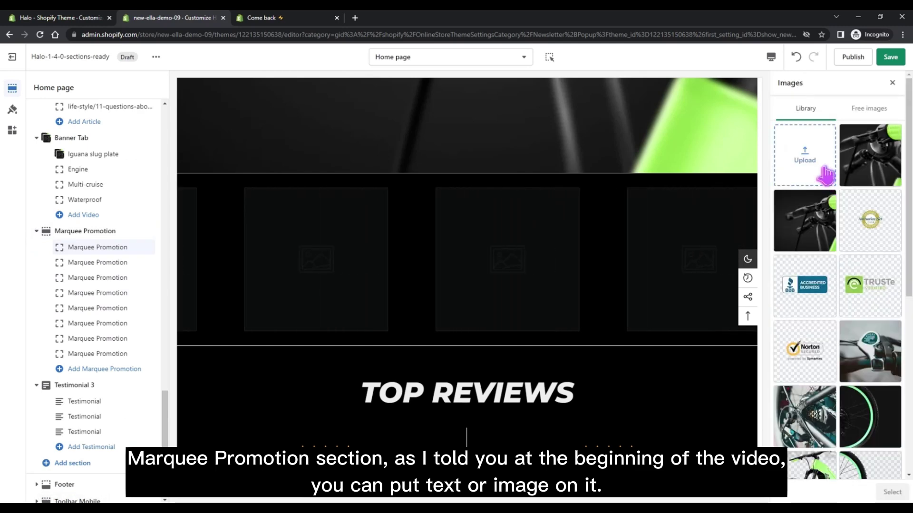
pyautogui.click(825, 174)
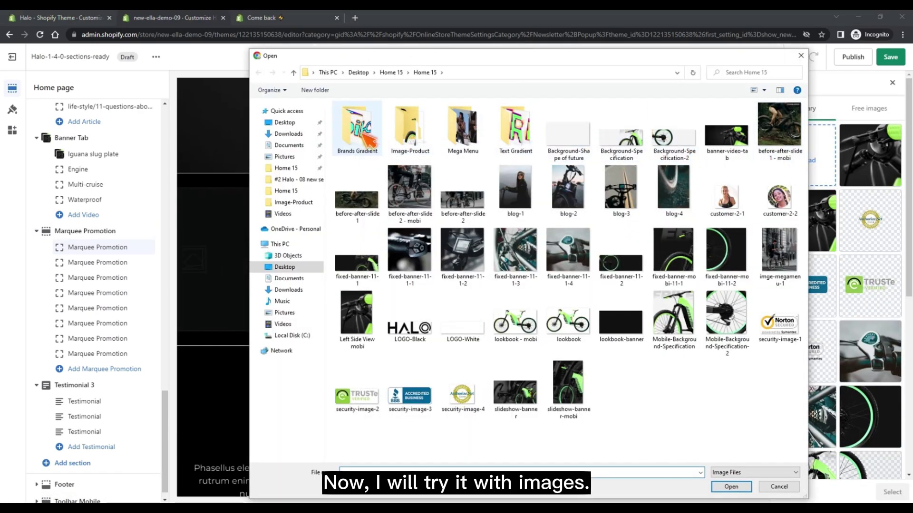
pyautogui.doubleClick(369, 141)
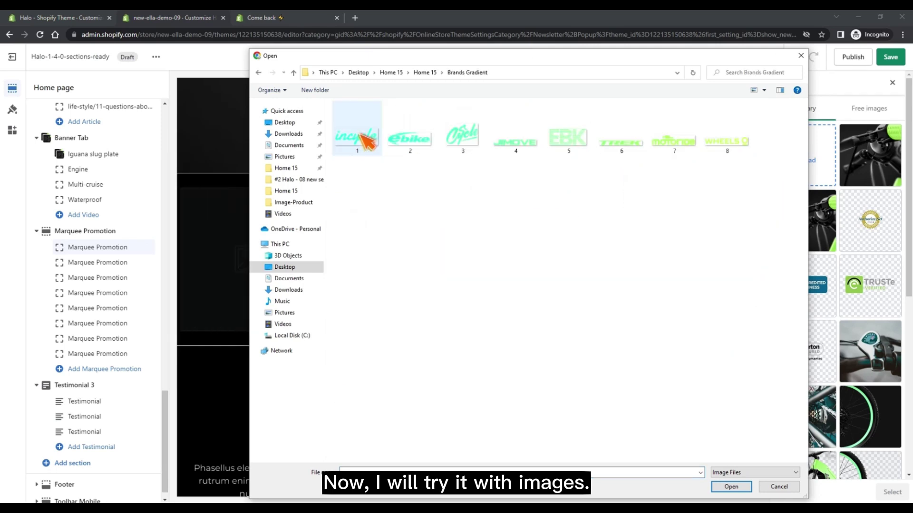
pyautogui.click(369, 141)
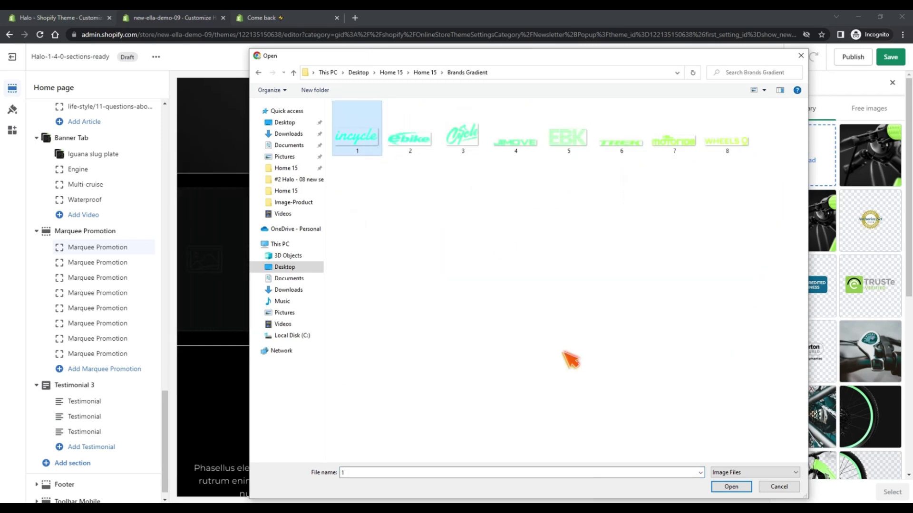
pyautogui.click(732, 488)
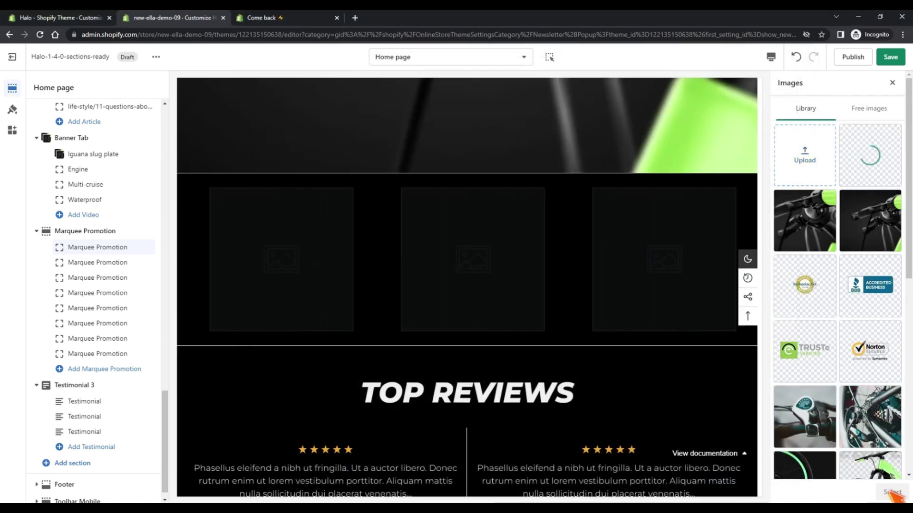
pyautogui.click(892, 492)
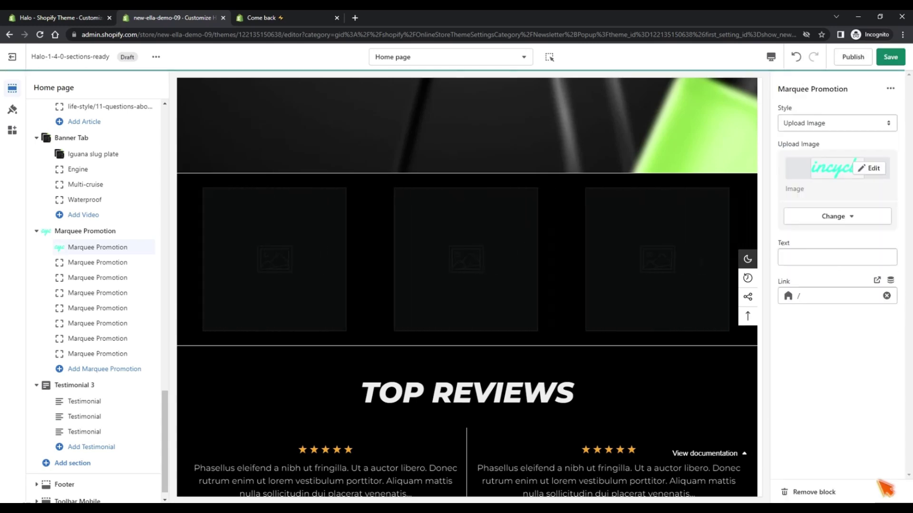
# - Upload image 2 (ebike logo) from the Brands Gradient folder to the second Marquee Promotion block
pyautogui.click(97, 264)
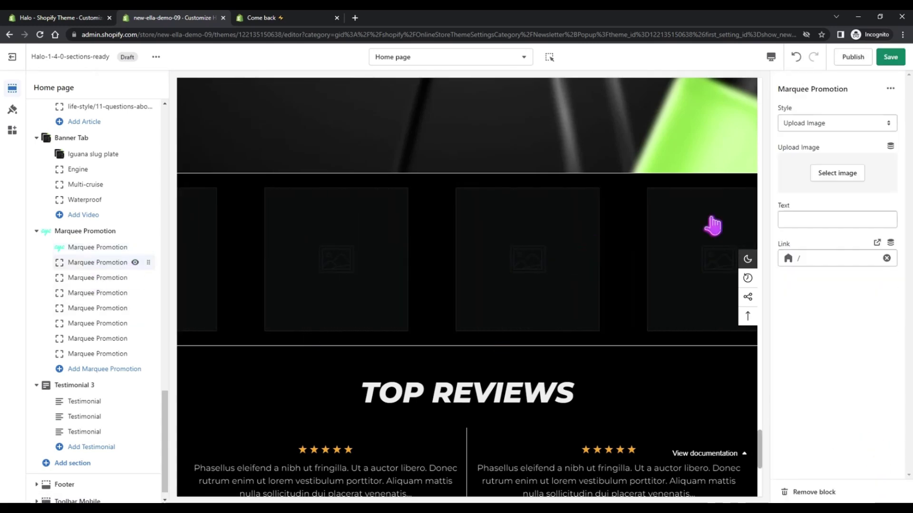
pyautogui.click(835, 171)
pyautogui.click(808, 164)
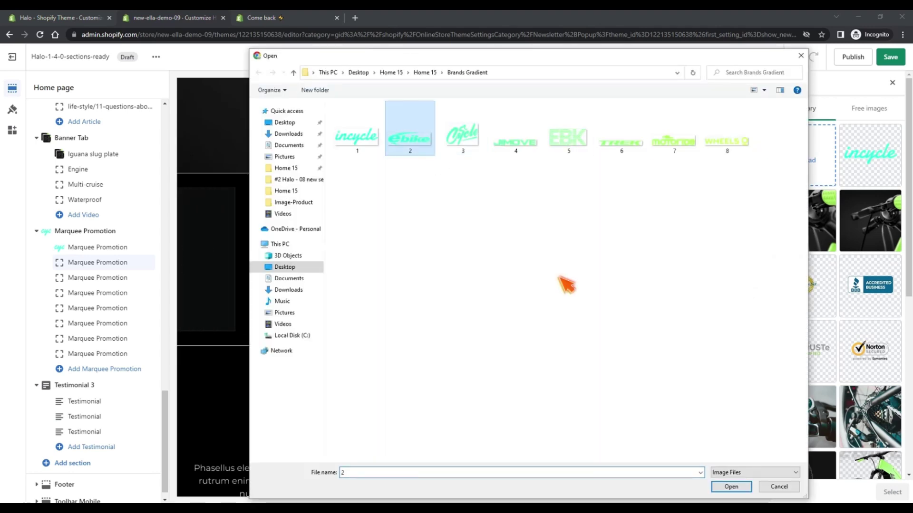
pyautogui.click(735, 487)
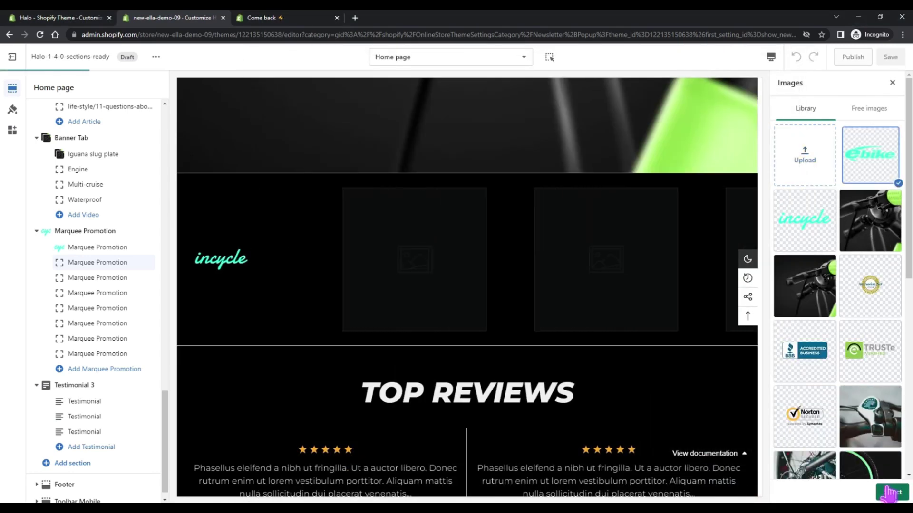
pyautogui.click(888, 494)
# - Upload image 3 (Cycle logo) from the Brands Gradient folder to the third Marquee Promotion block
pyautogui.click(118, 278)
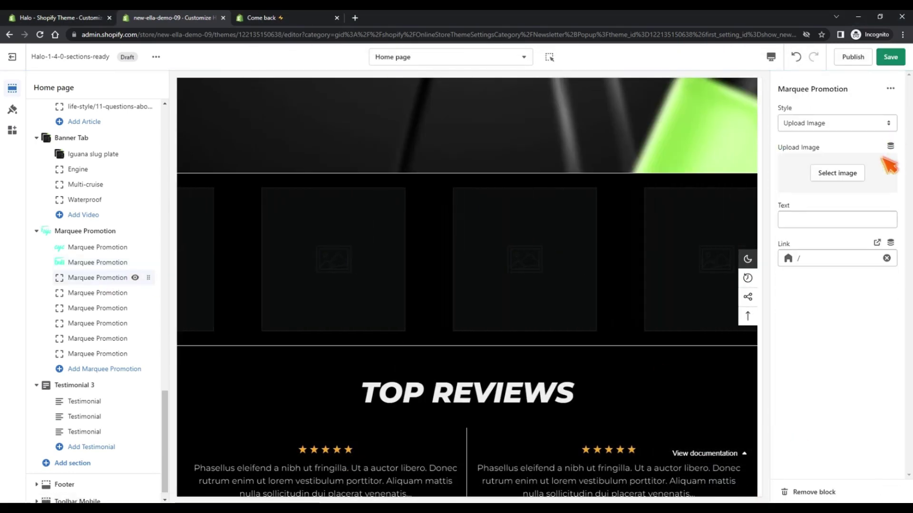
pyautogui.click(882, 158)
pyautogui.click(808, 157)
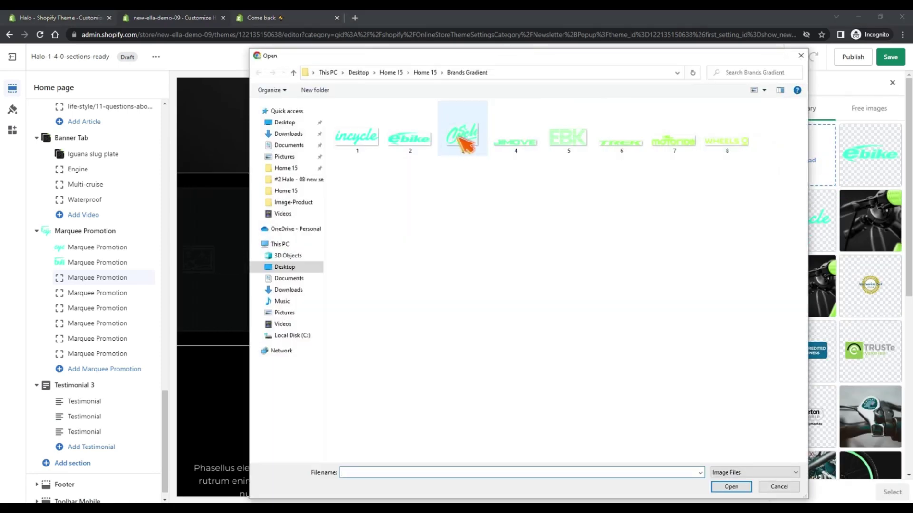
pyautogui.click(731, 488)
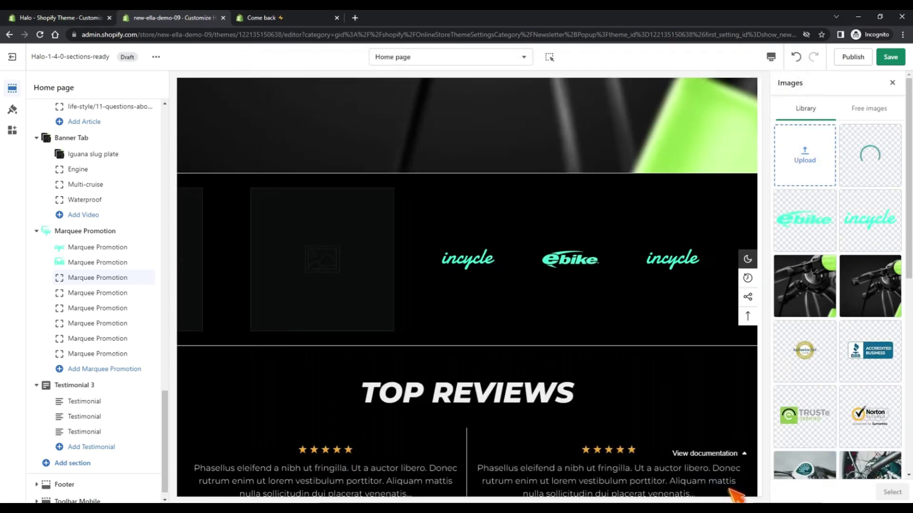
pyautogui.click(885, 493)
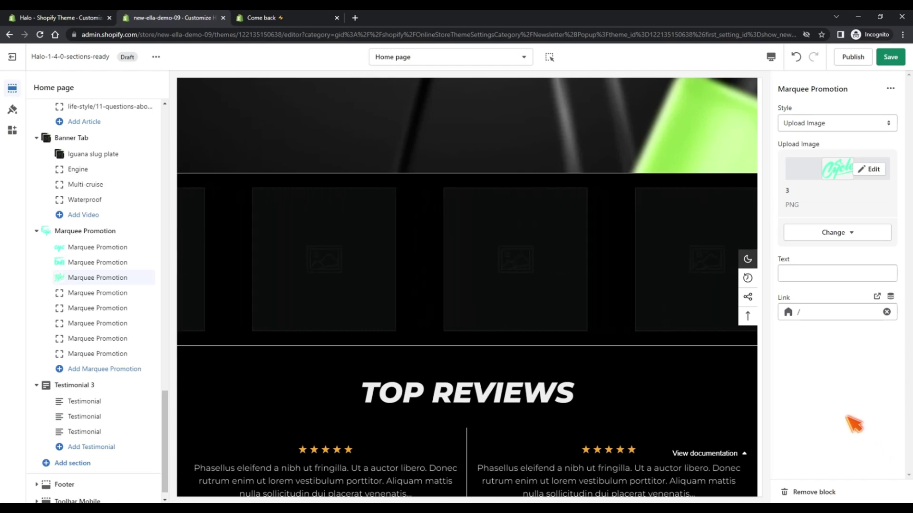
# - Upload image 4 (JIMOVE logo) from the Brands Gradient folder to the fourth Marquee Promotion block
pyautogui.click(100, 293)
pyautogui.click(822, 186)
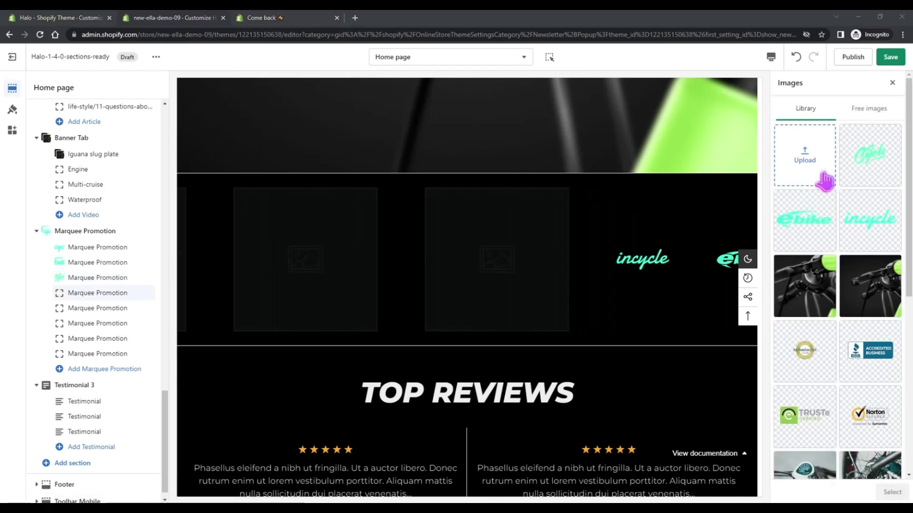
pyautogui.click(824, 180)
pyautogui.click(527, 140)
pyautogui.click(730, 486)
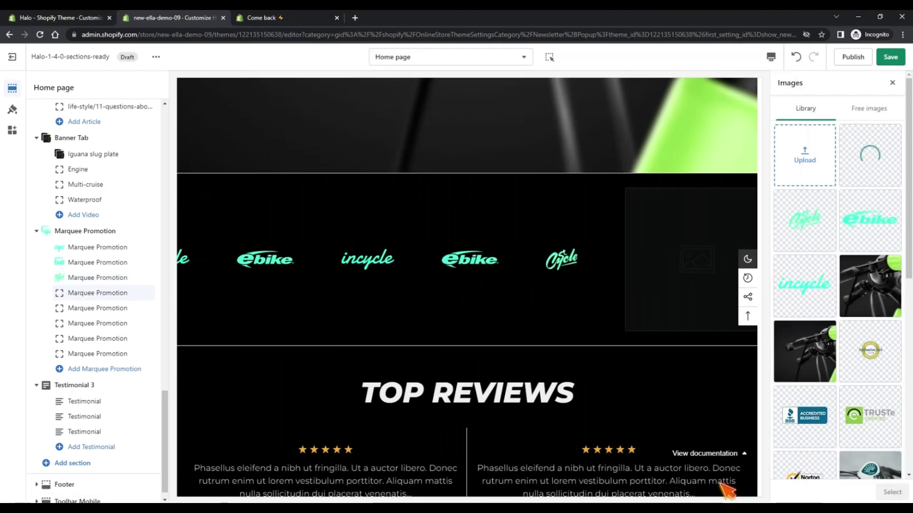
pyautogui.click(892, 492)
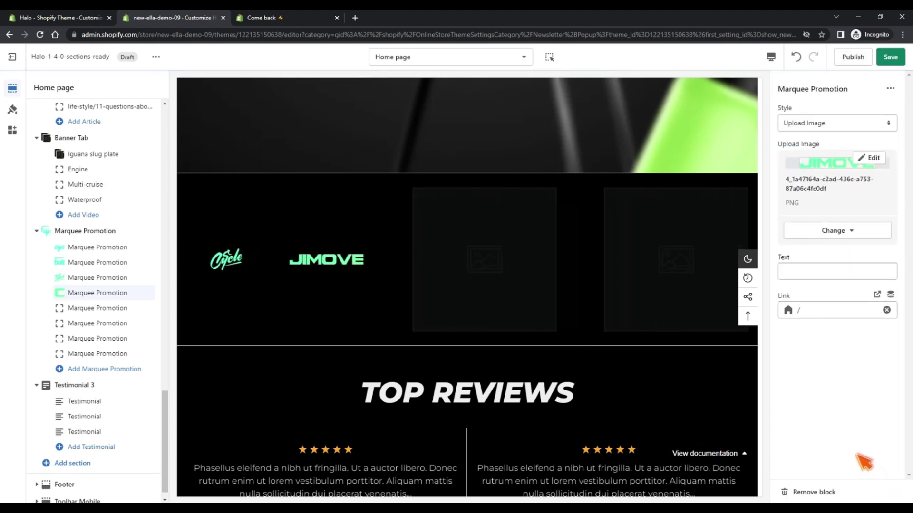
# - Upload image 5 (EBK logo) from the Brands Gradient folder to the fifth Marquee Promotion block
pyautogui.click(97, 308)
pyautogui.click(830, 186)
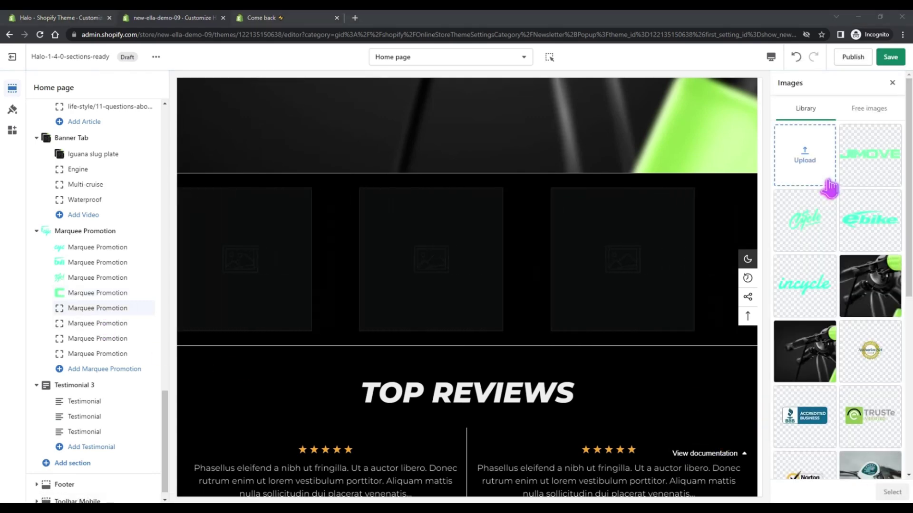
pyautogui.click(827, 183)
pyautogui.click(731, 486)
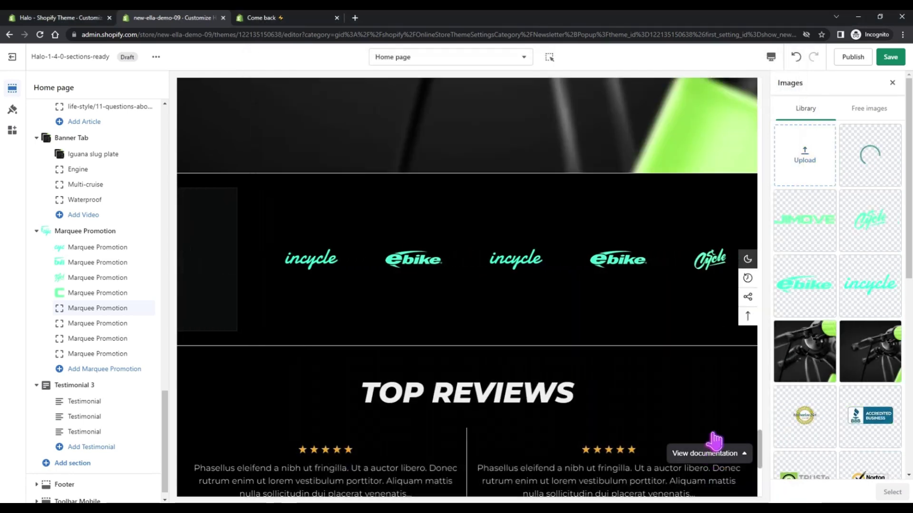
pyautogui.click(887, 497)
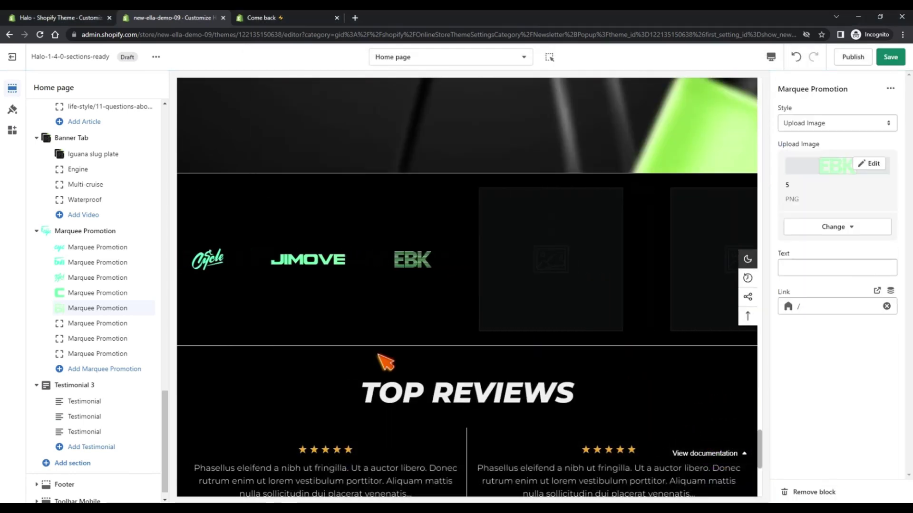
# - Upload image 6 (TREK logo) from the Brands Gradient folder to the sixth Marquee Promotion block
pyautogui.click(97, 323)
pyautogui.click(830, 176)
pyautogui.click(827, 175)
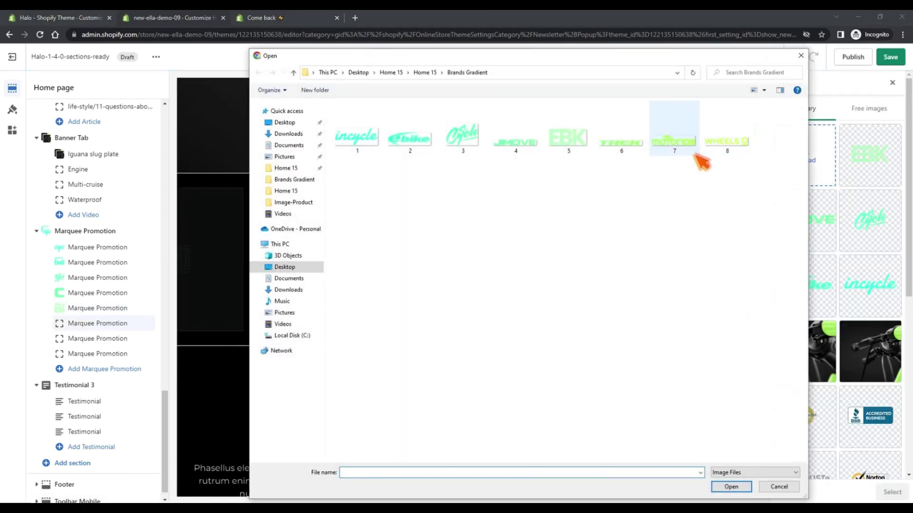
pyautogui.click(684, 142)
pyautogui.click(730, 485)
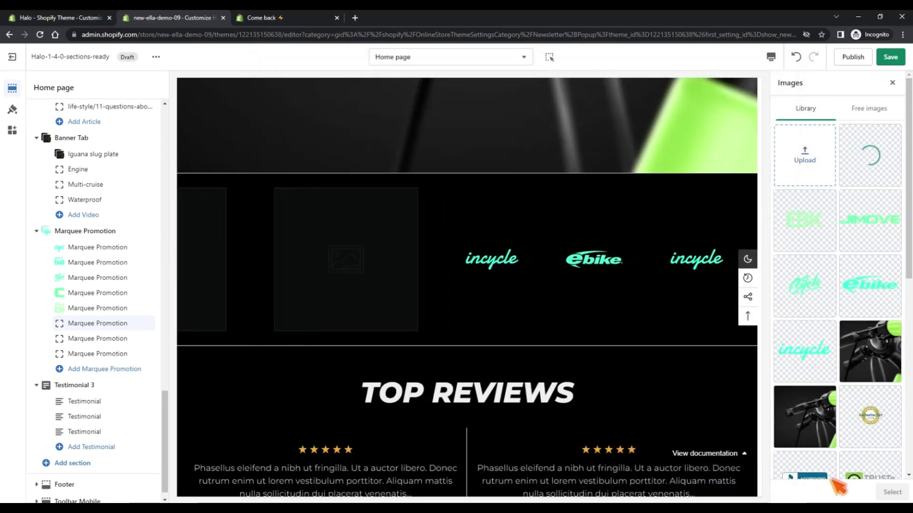
pyautogui.click(887, 495)
# - Upload image 7 (motoride logo) from the Brands Gradient folder to the seventh Marquee Promotion block
pyautogui.click(106, 339)
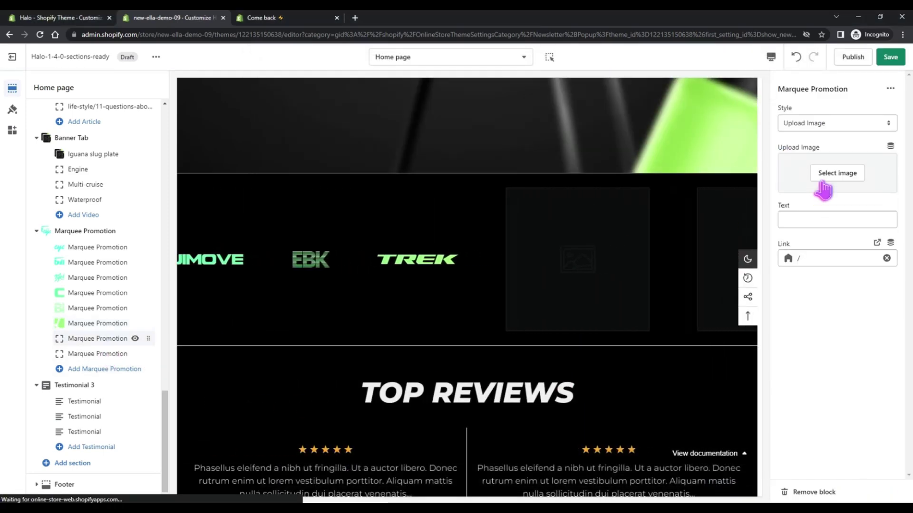
pyautogui.click(827, 177)
pyautogui.click(828, 178)
pyautogui.click(735, 485)
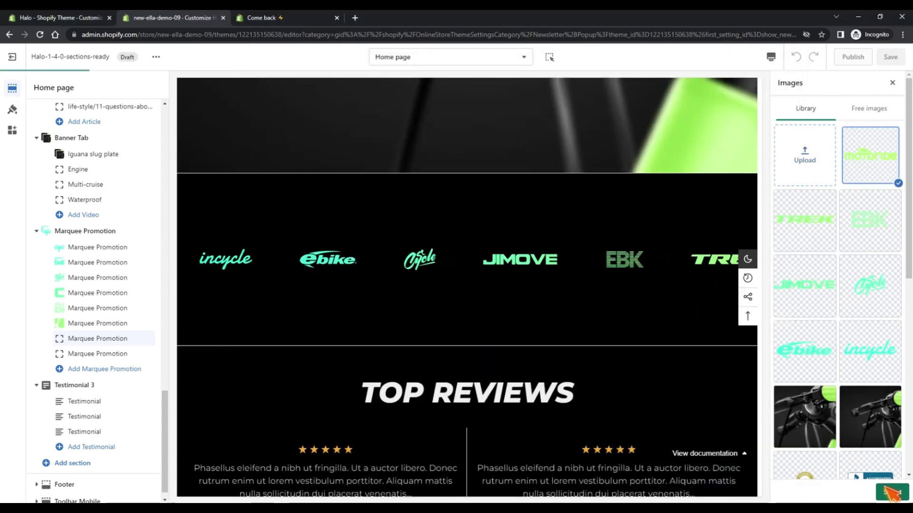
pyautogui.click(889, 493)
# - Upload image 8 (WHEELS logo) from the Brands Gradient folder to the eighth Marquee Promotion block
pyautogui.click(827, 176)
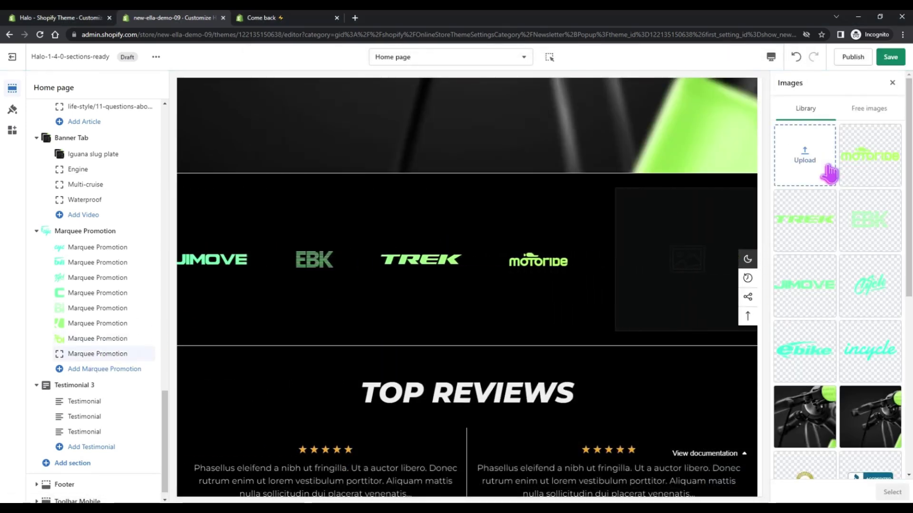
pyautogui.click(826, 174)
pyautogui.click(732, 487)
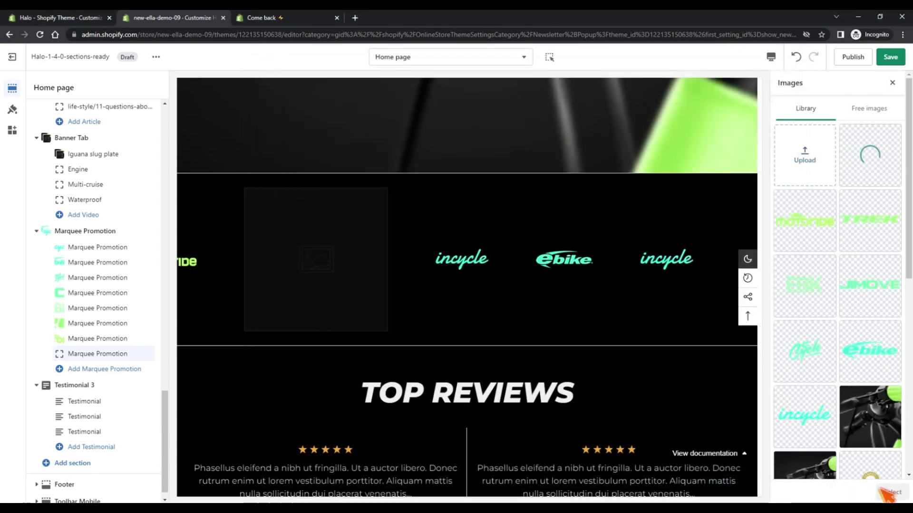
pyautogui.click(883, 493)
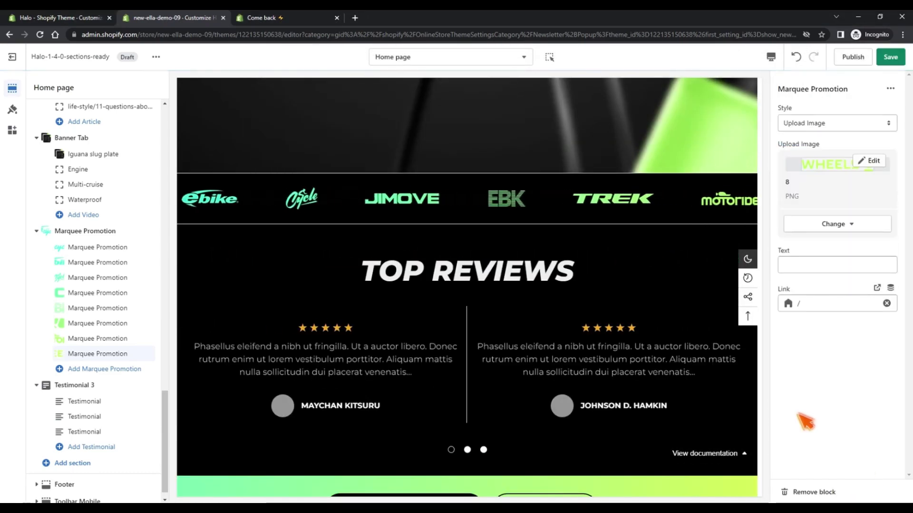
# - Upload customer-2-1 from the inner Home 15 folder as the avatar of the first testimonial in the Testimonial 3 section
pyautogui.scroll(-1, 119, 366)
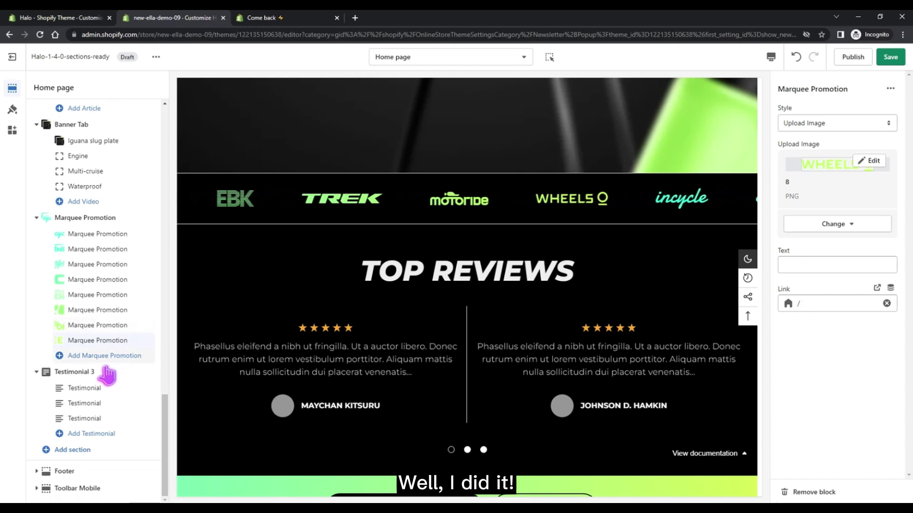
pyautogui.click(107, 374)
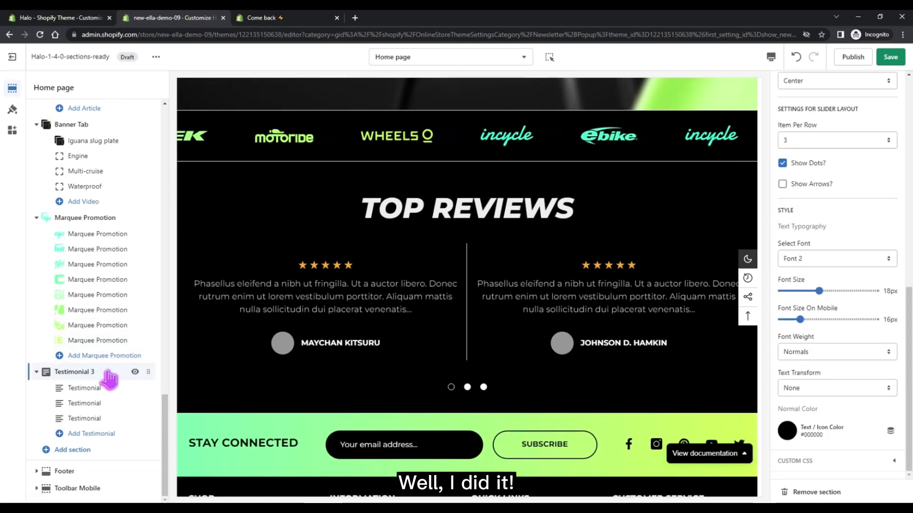
pyautogui.click(106, 388)
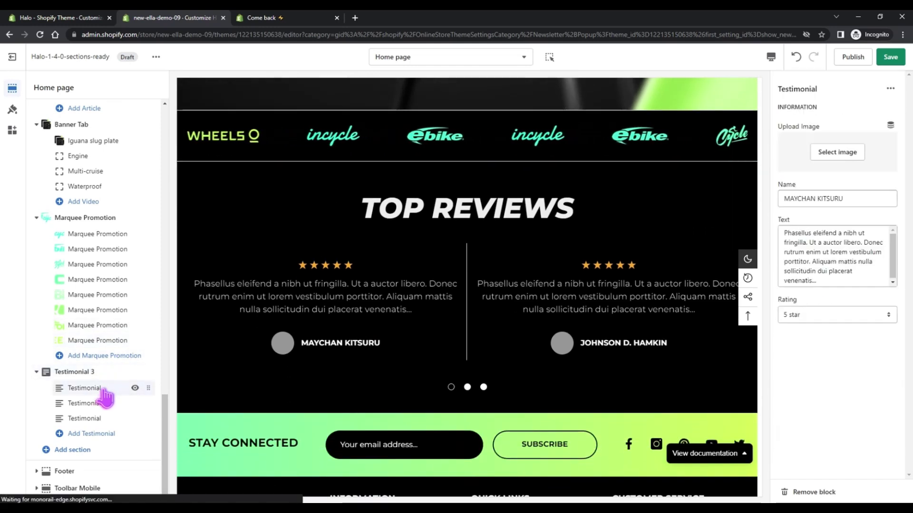
pyautogui.click(855, 161)
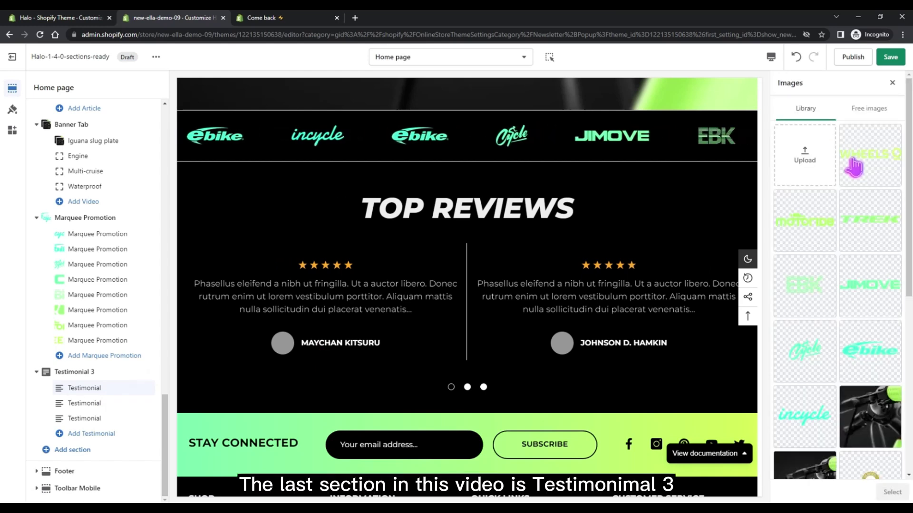
pyautogui.click(813, 163)
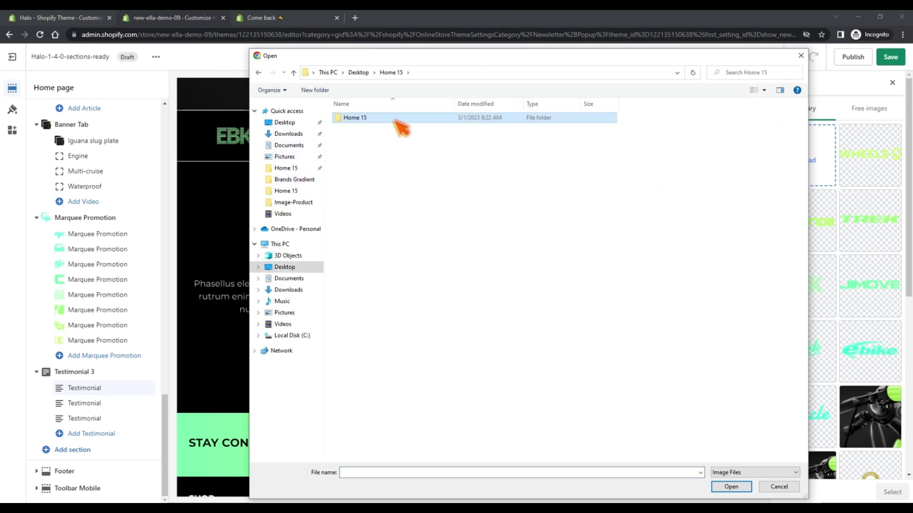
pyautogui.doubleClick(401, 124)
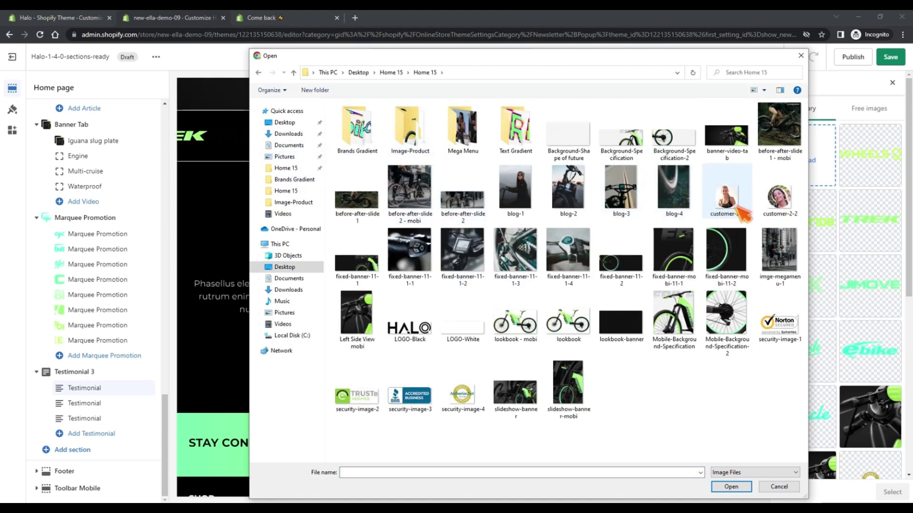
pyautogui.click(731, 487)
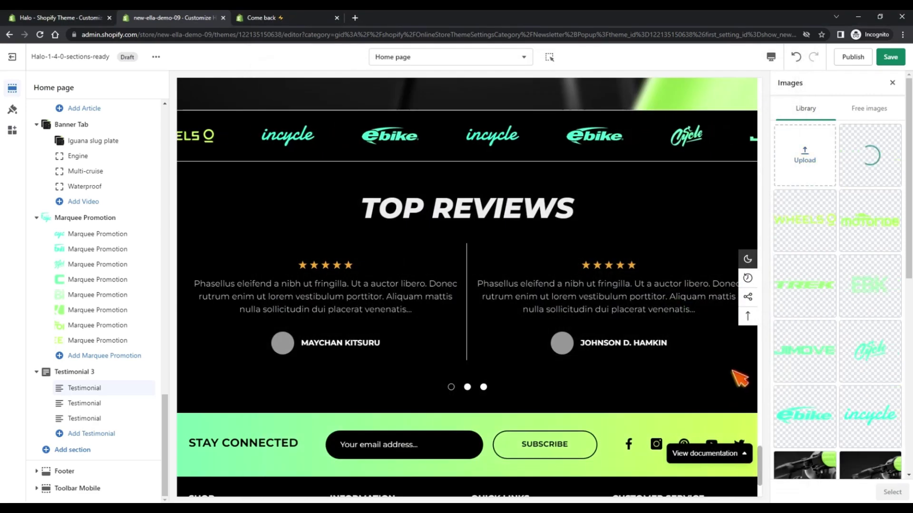
pyautogui.click(888, 492)
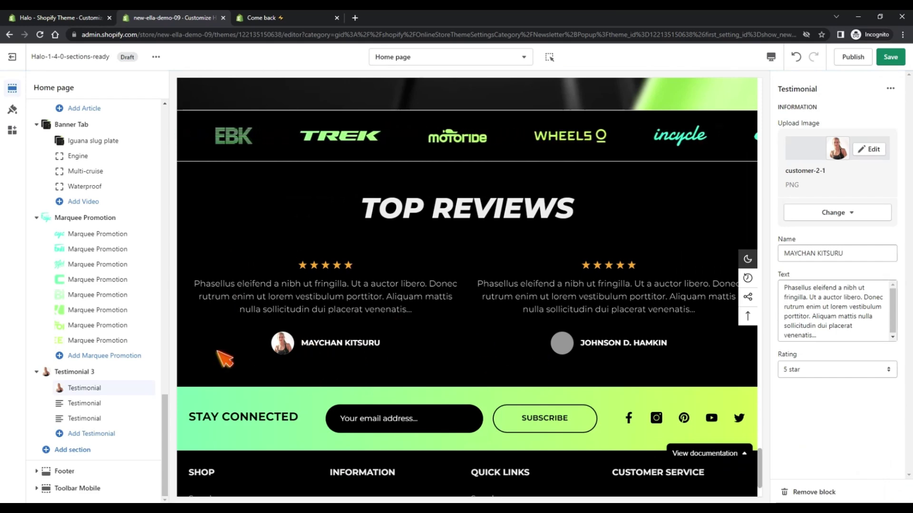
# - Upload customer-2-2 as the avatar of the second testimonial in Testimonial 3 and save the theme changes
pyautogui.click(102, 404)
pyautogui.click(872, 165)
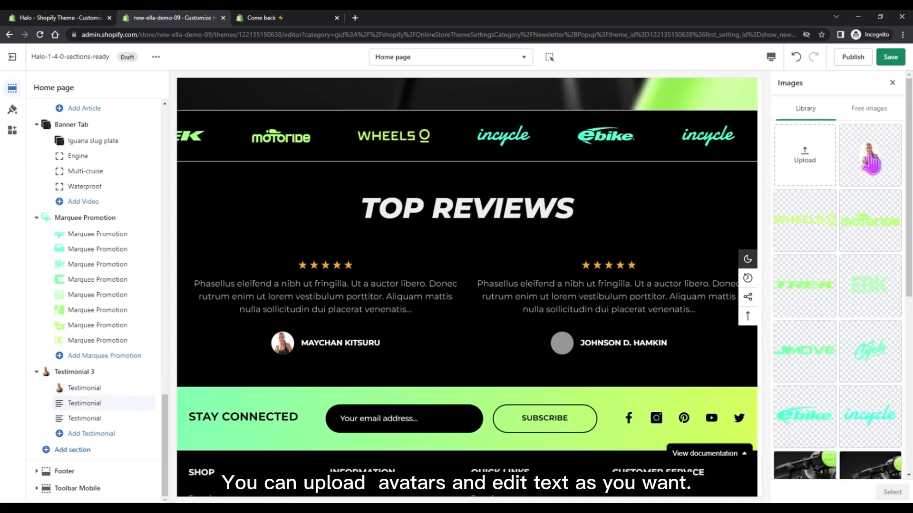
pyautogui.click(827, 169)
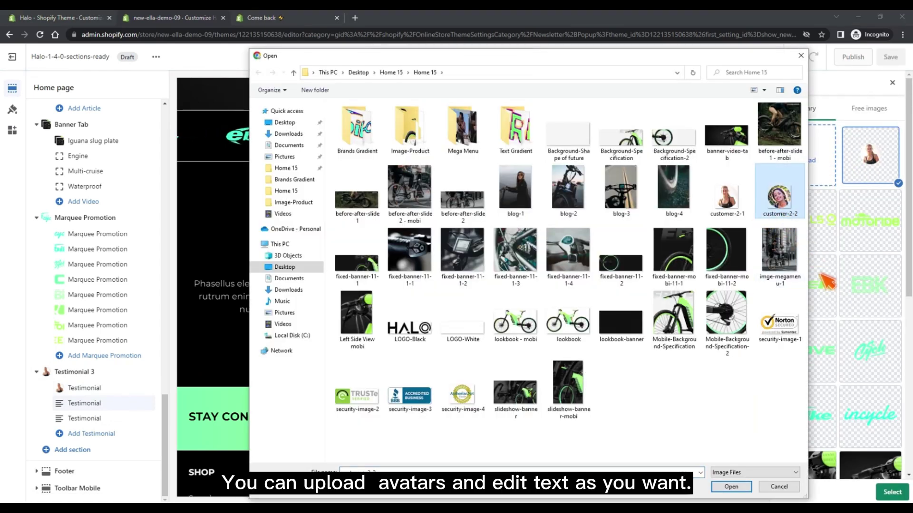
pyautogui.click(739, 487)
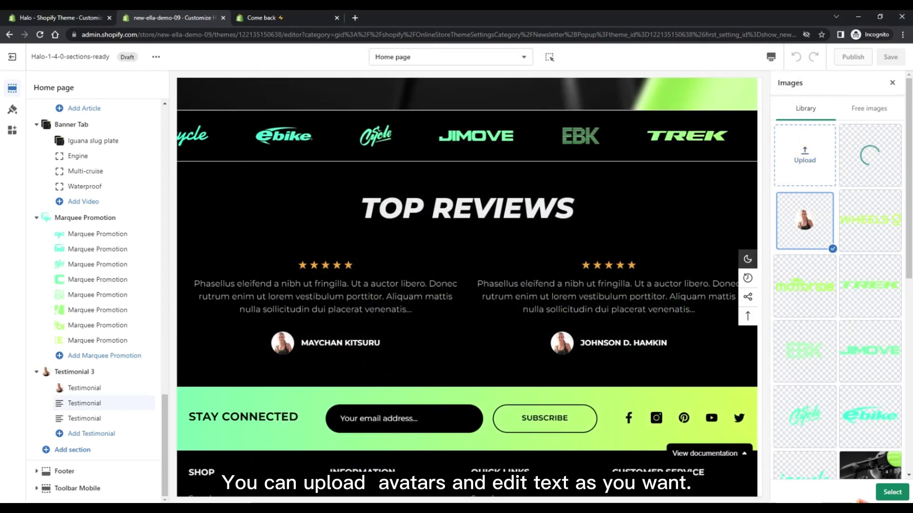
pyautogui.click(892, 492)
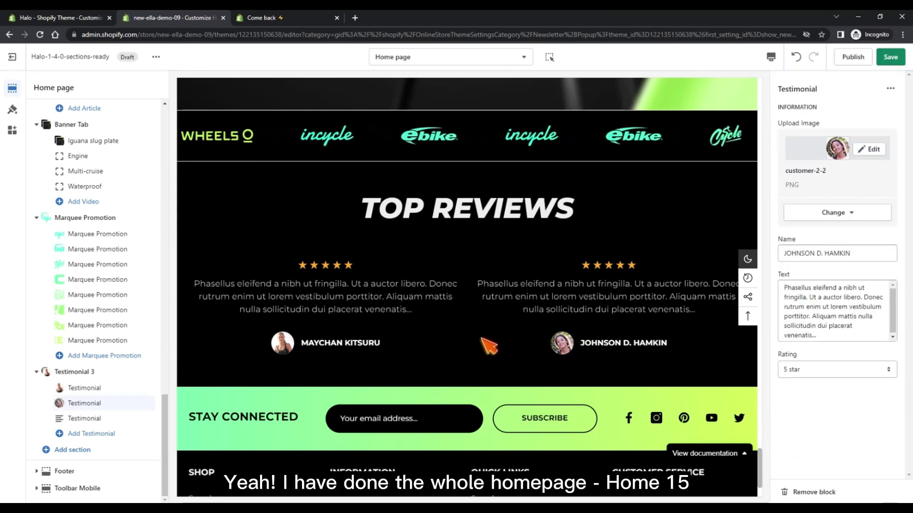
pyautogui.scroll(-2, 482, 338)
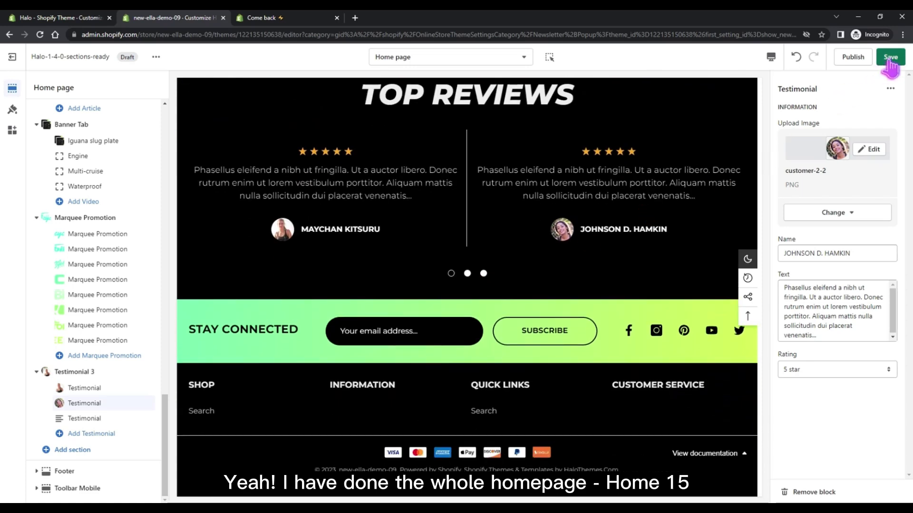
pyautogui.click(891, 57)
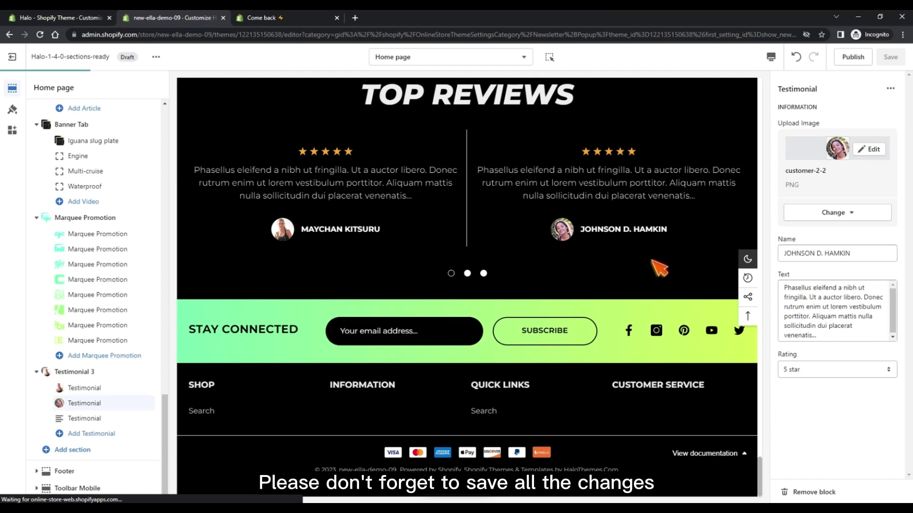
# - Open the storefront preview of the Halo-1-4-0-sections-ready draft theme
pyautogui.scroll(10, 659, 271)
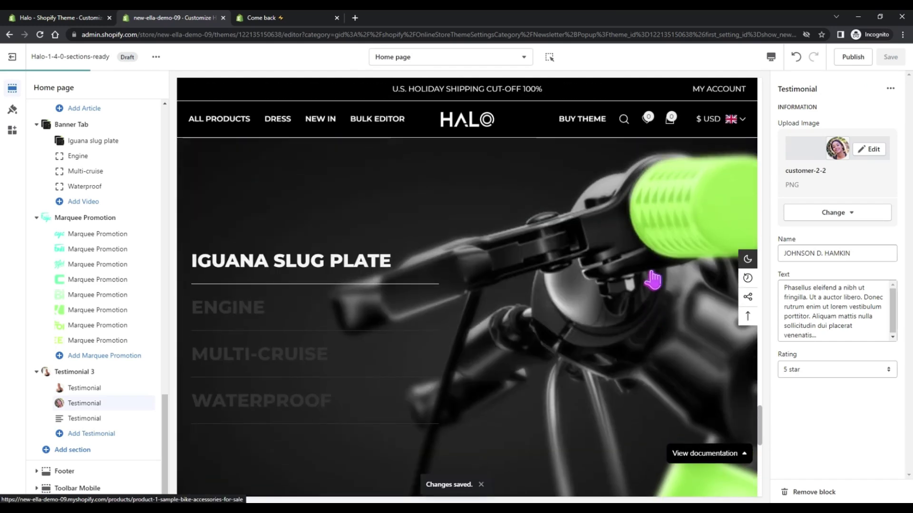
pyautogui.scroll(4, 616, 269)
pyautogui.scroll(10, 380, 209)
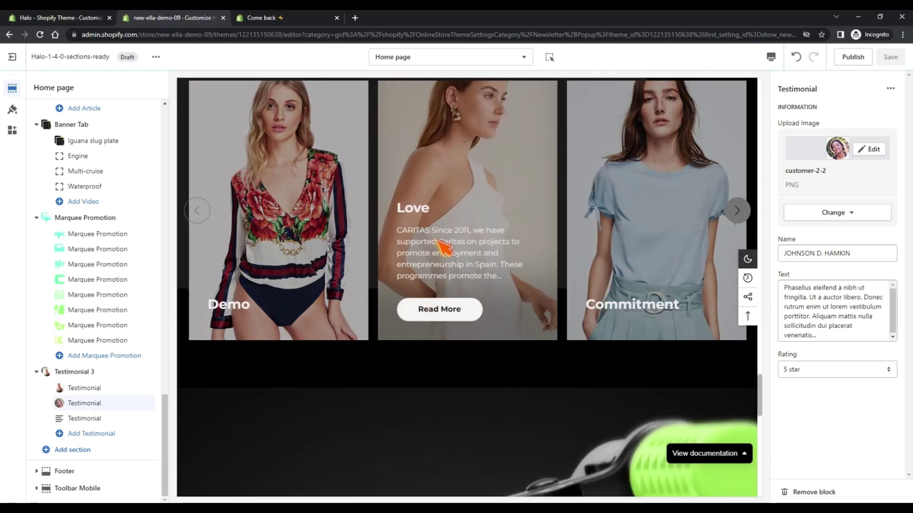
pyautogui.click(156, 56)
pyautogui.click(81, 157)
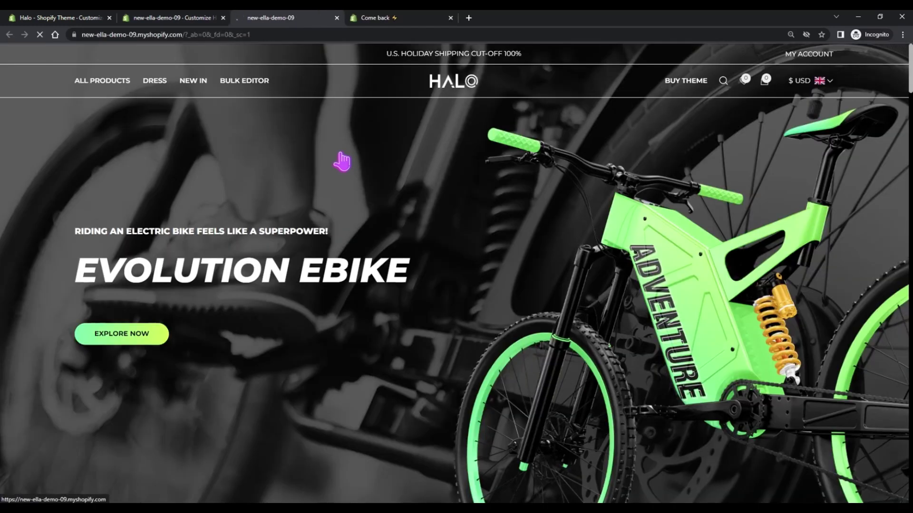
# - Review the previewed home page sections from the slideshow down to the Banner Tab section
pyautogui.scroll(-8, 343, 163)
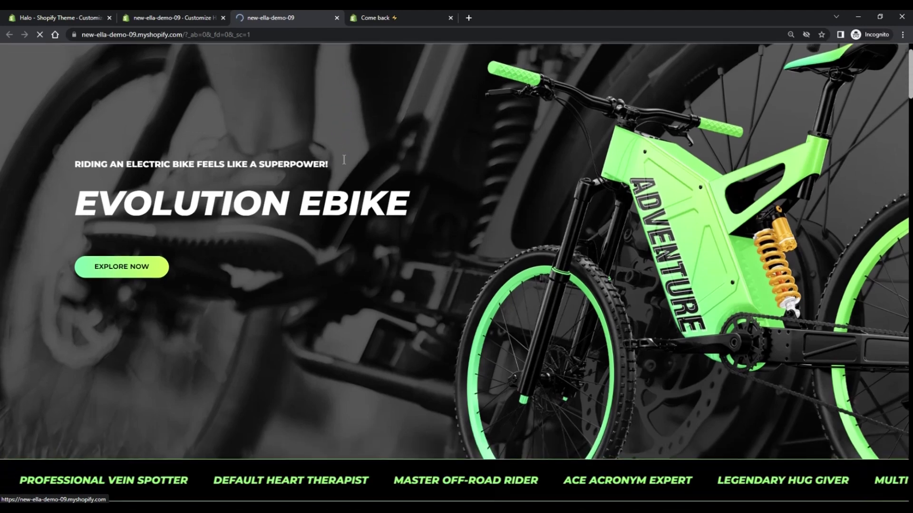
pyautogui.scroll(-10, 354, 187)
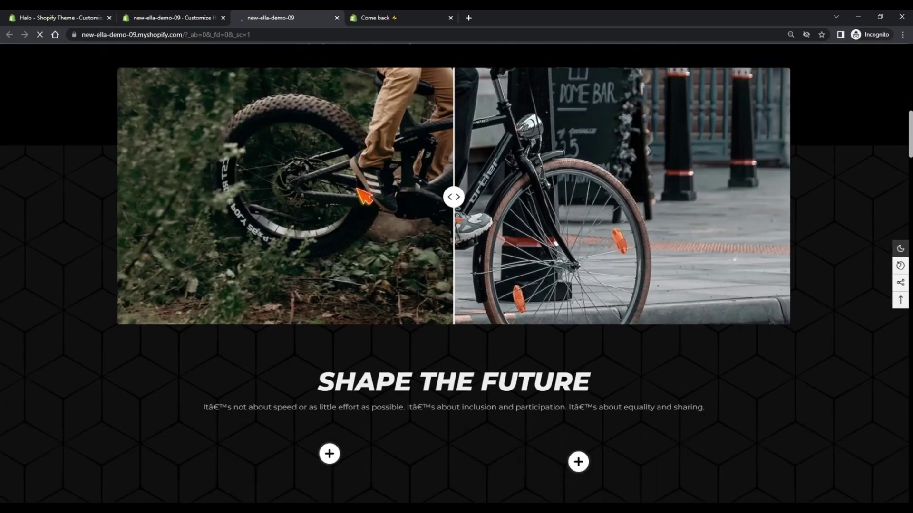
pyautogui.scroll(-4, 366, 202)
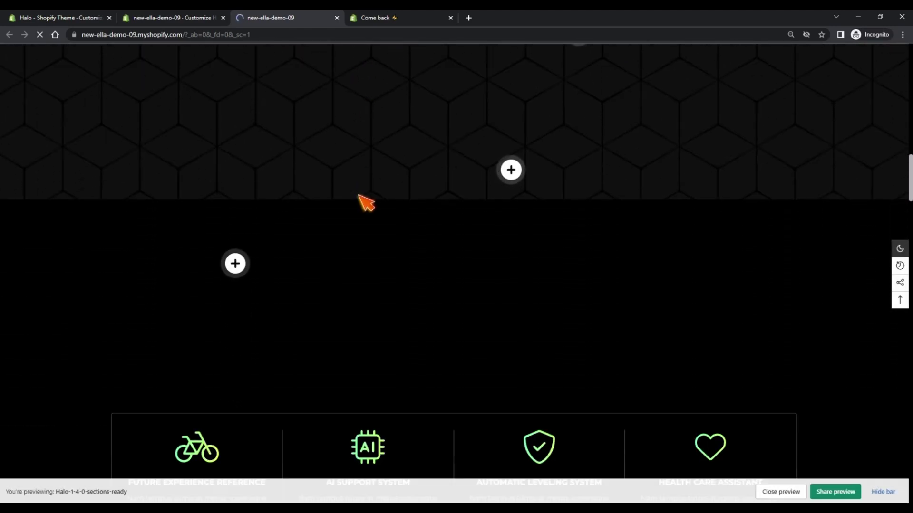
pyautogui.scroll(-10, 420, 233)
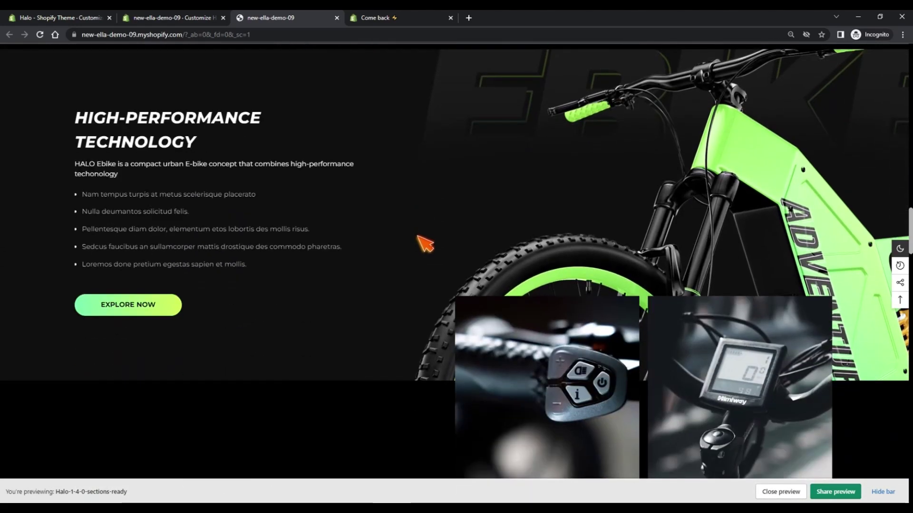
pyautogui.scroll(-14, 426, 243)
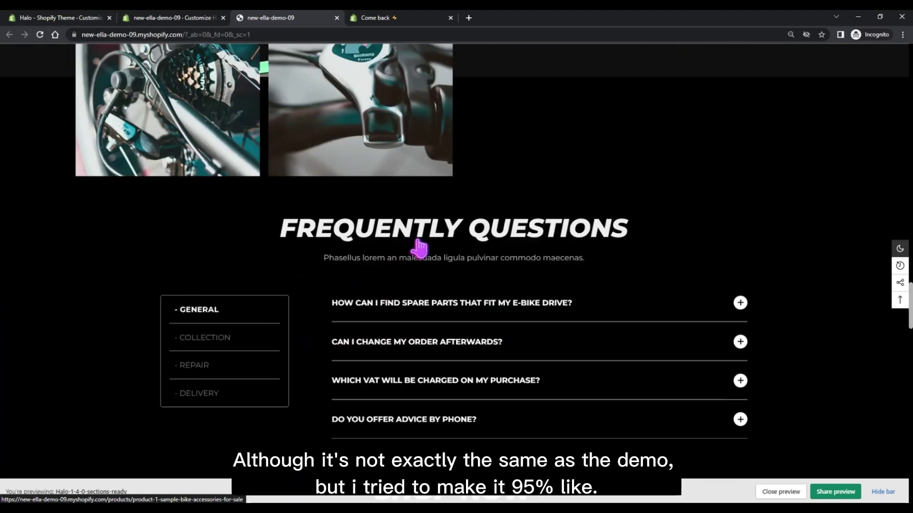
pyautogui.scroll(-5, 419, 246)
pyautogui.scroll(-12, 420, 247)
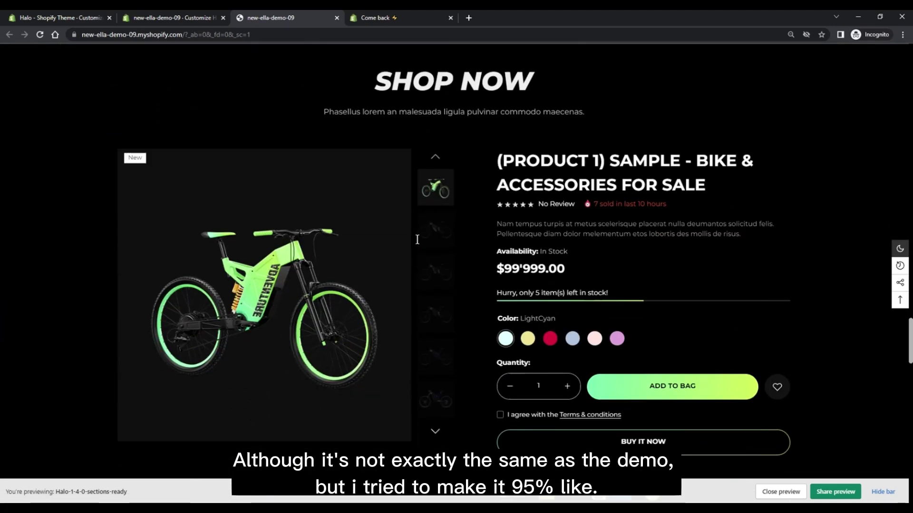
pyautogui.scroll(-14, 423, 247)
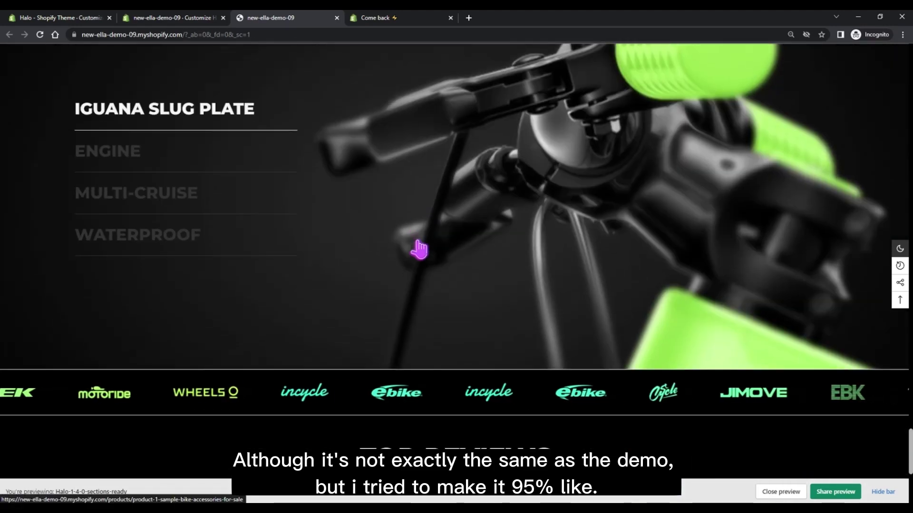
# - Check the Engine and Multi-Cruise tabs of the previewed Banner Tab section, then review the reviews, footer and preceding sections
pyautogui.click(127, 157)
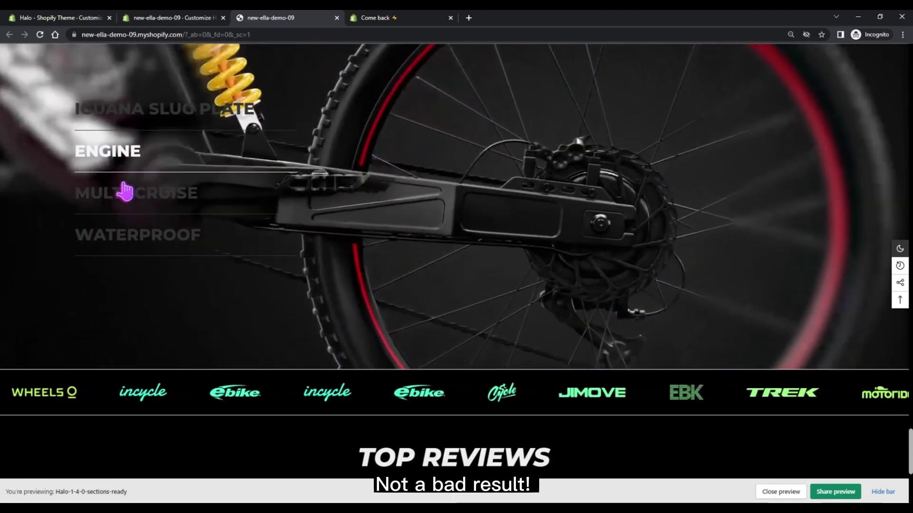
pyautogui.click(130, 196)
pyautogui.scroll(-6, 233, 233)
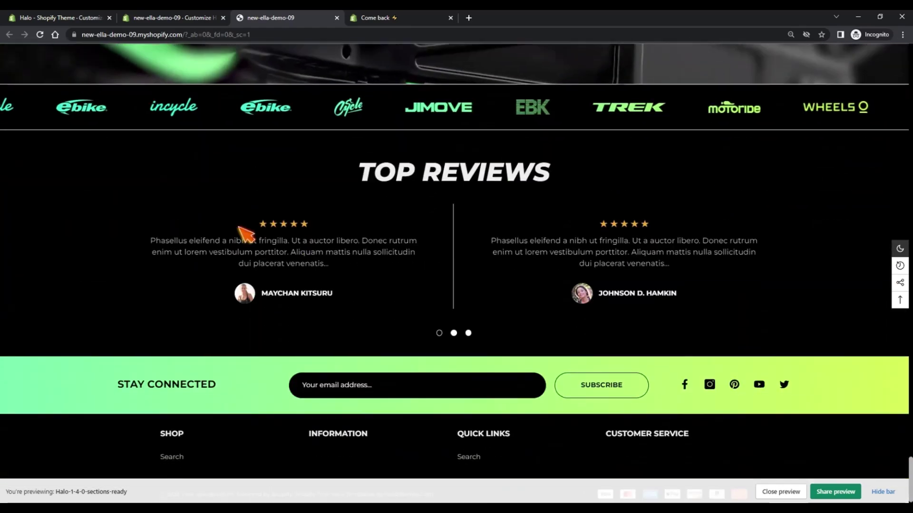
pyautogui.scroll(11, 506, 281)
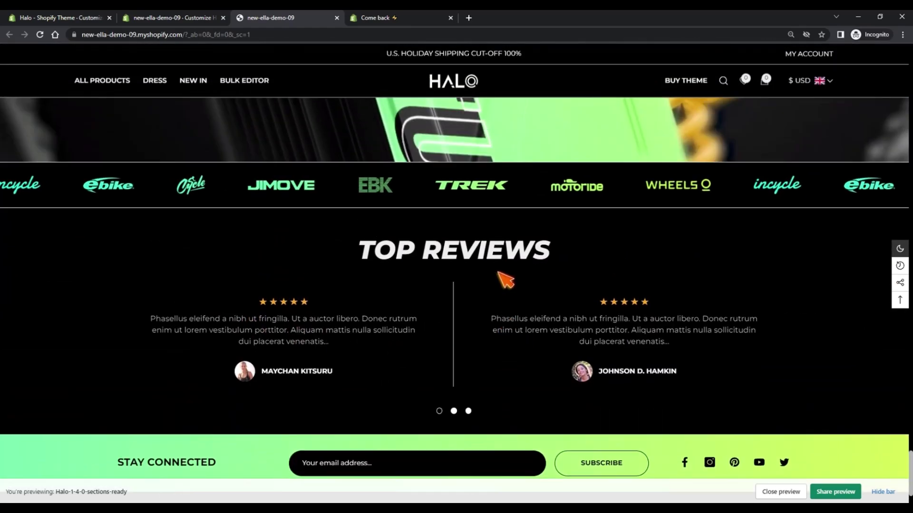
pyautogui.scroll(12, 507, 284)
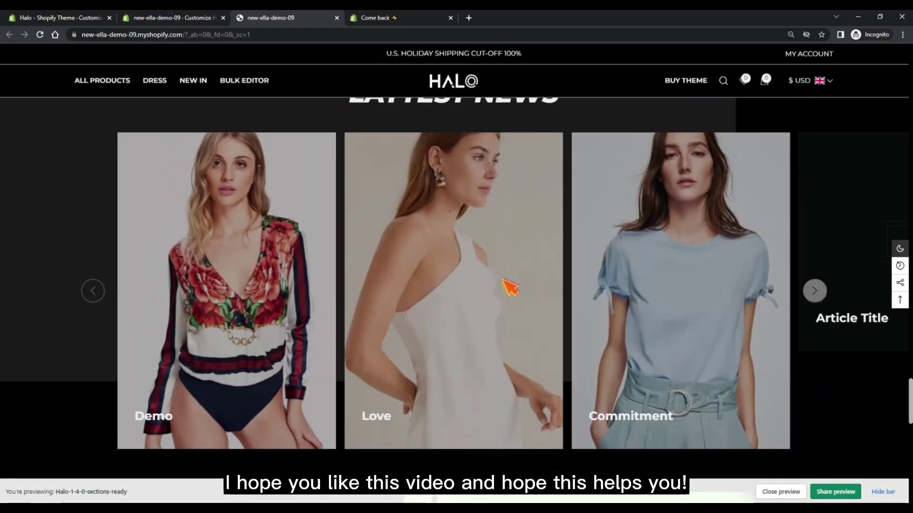
pyautogui.scroll(5, 502, 280)
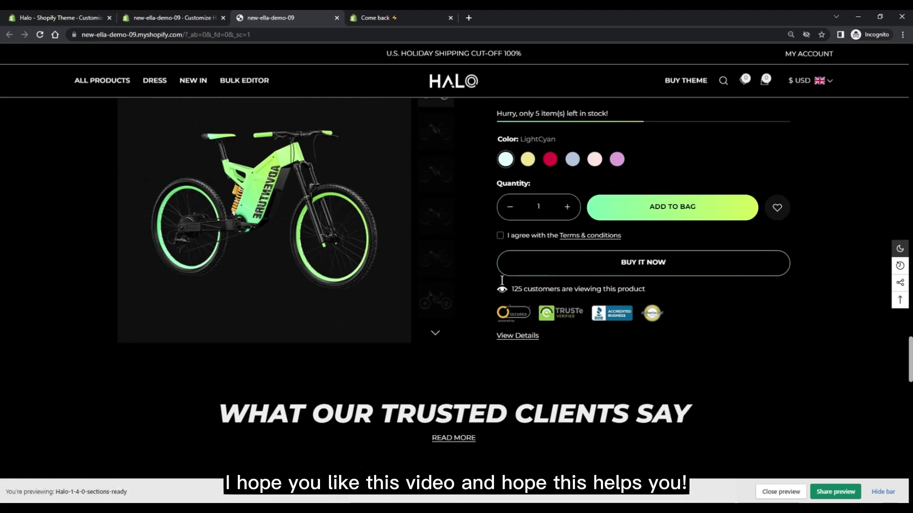